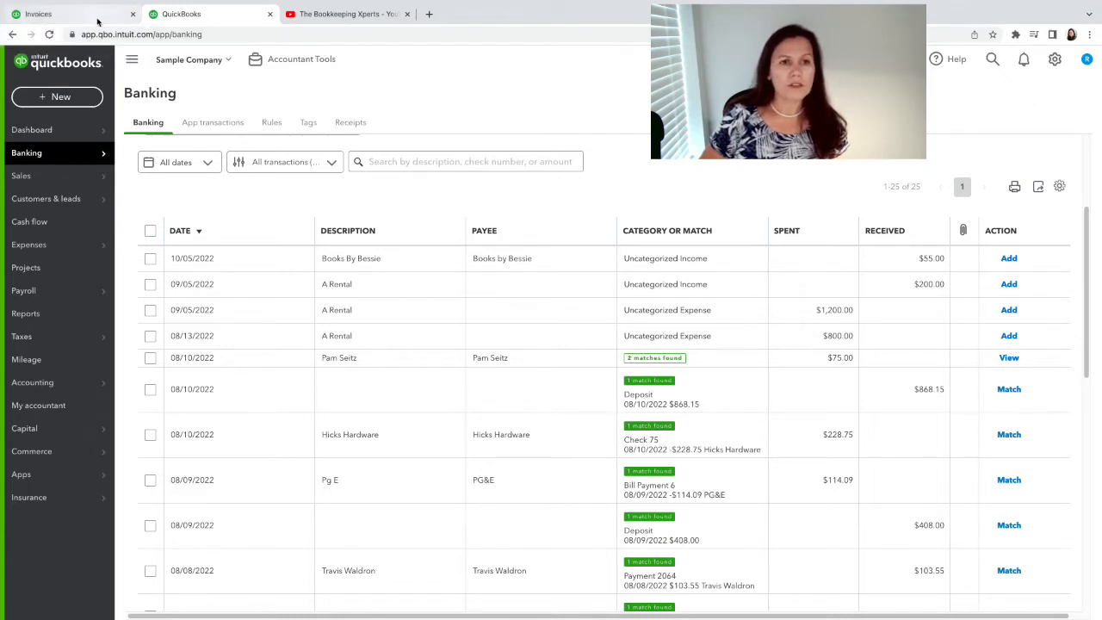
Compare the invoices list with the bank feed awaiting review, then examine the bank account balances above it
{"action": "left_click", "coordinate": [97, 20]}
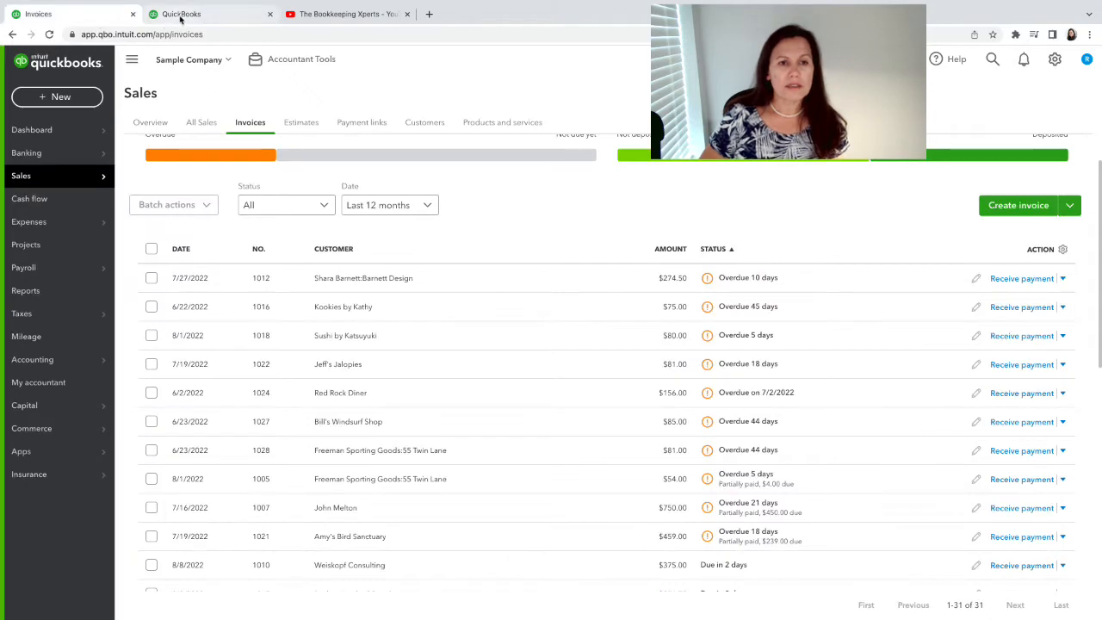
{"action": "left_click", "coordinate": [180, 19]}
{"action": "left_click", "coordinate": [90, 19]}
{"action": "left_click", "coordinate": [181, 21]}
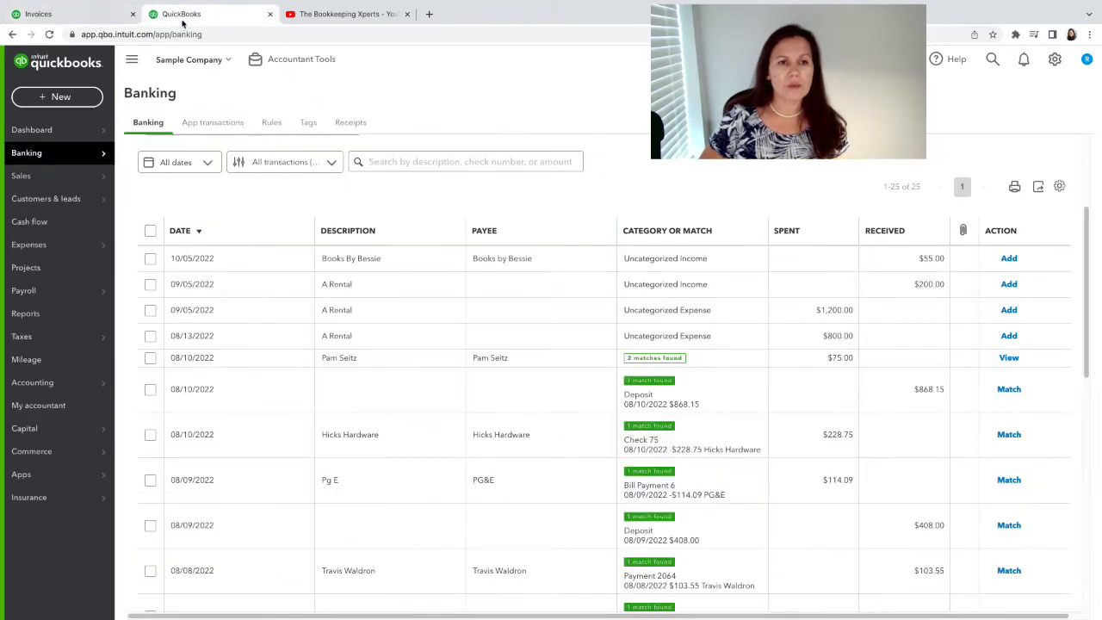
{"action": "left_click", "coordinate": [71, 17]}
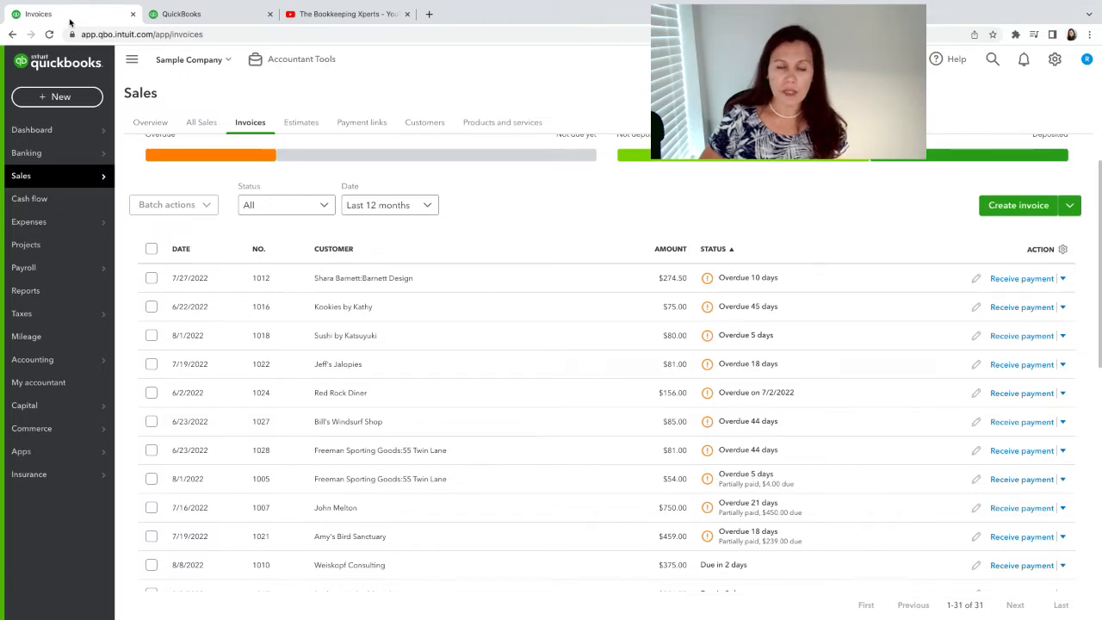
{"action": "left_click", "coordinate": [182, 19]}
{"action": "left_click", "coordinate": [97, 21]}
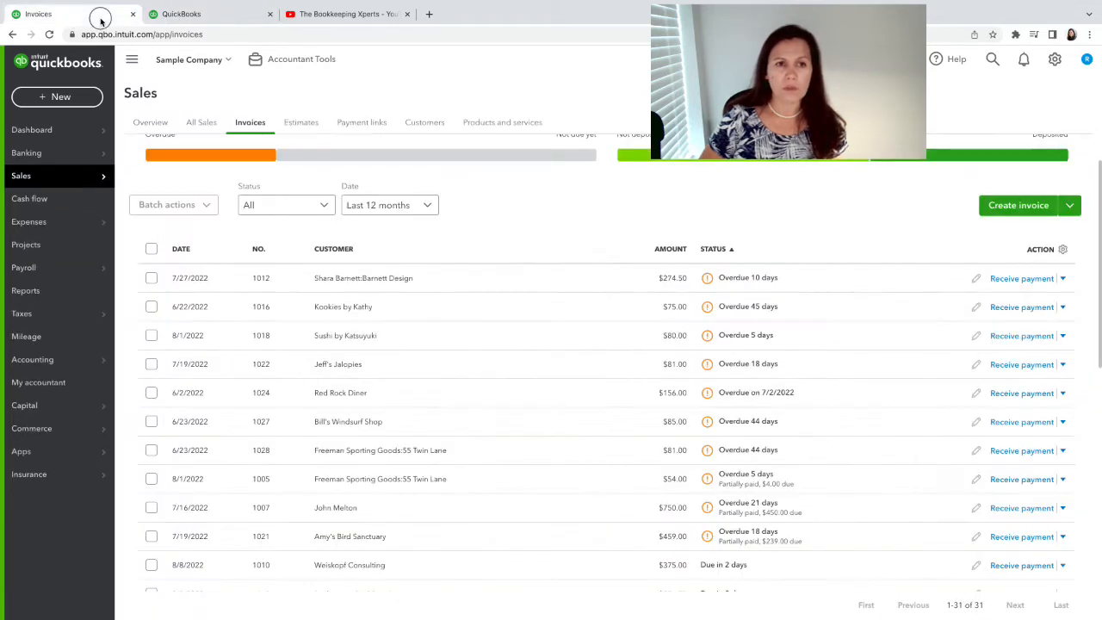
{"action": "left_click", "coordinate": [177, 23]}
{"action": "left_click", "coordinate": [65, 21]}
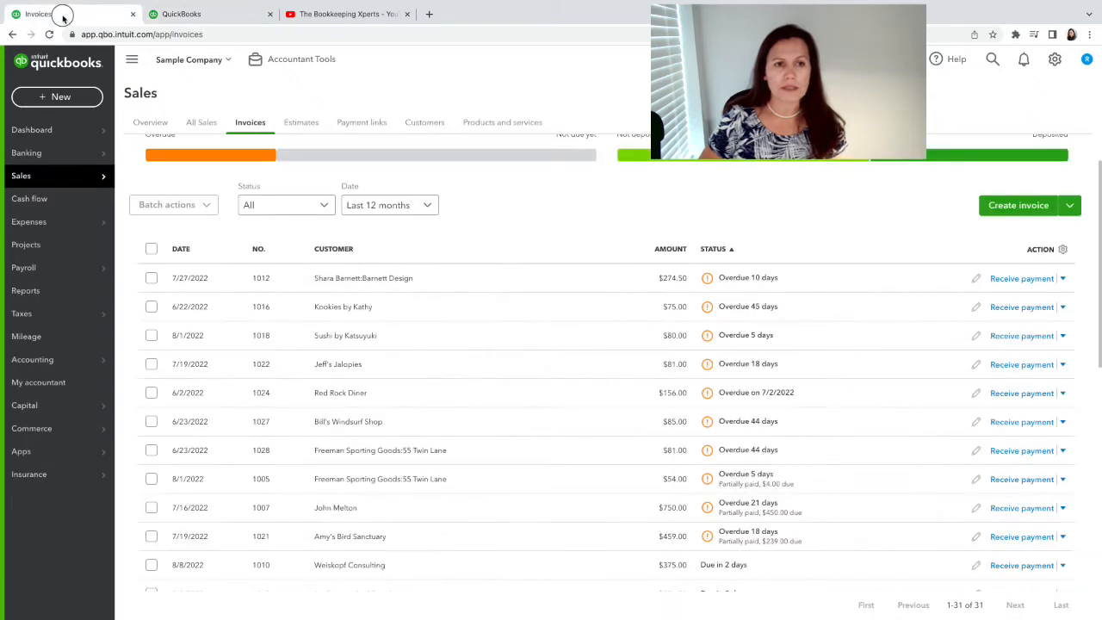
{"action": "left_click", "coordinate": [174, 14]}
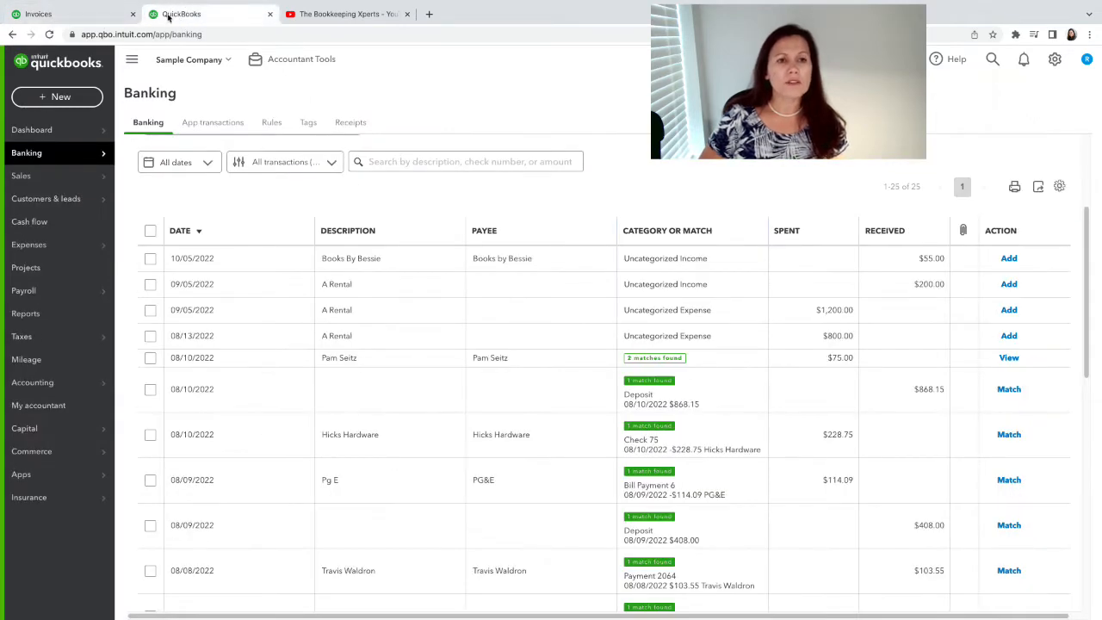
{"action": "right_click", "coordinate": [199, 19]}
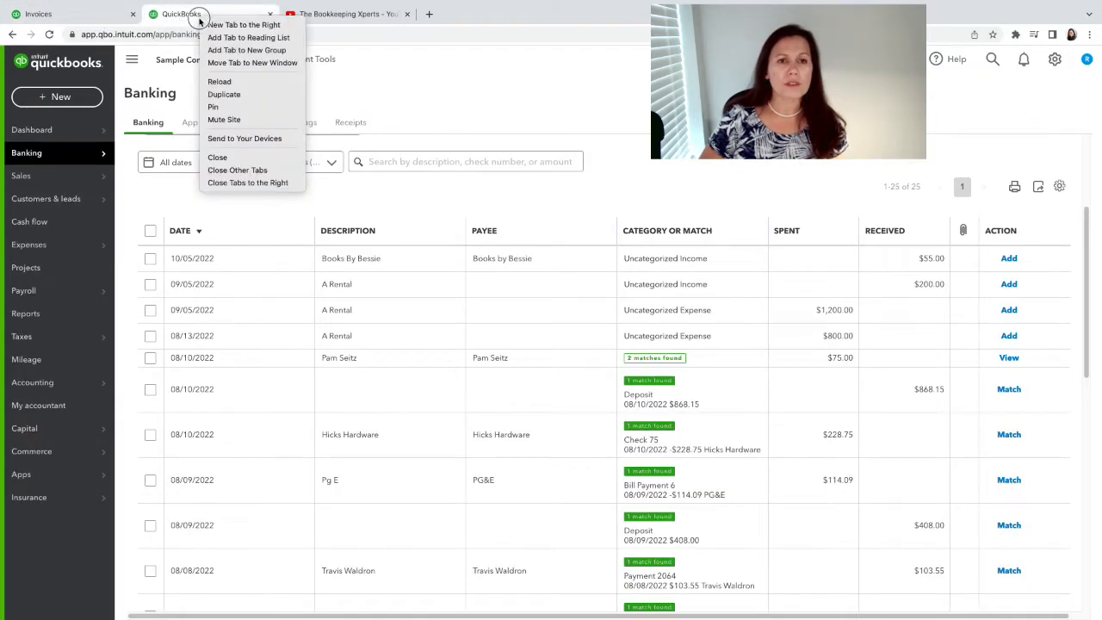
{"action": "left_click", "coordinate": [420, 94]}
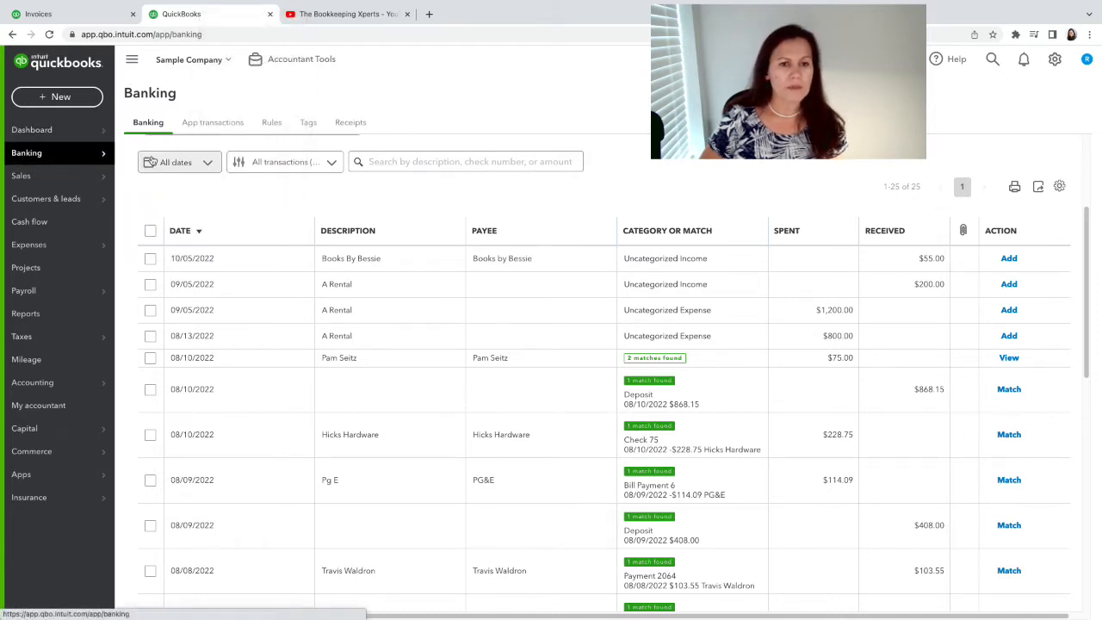
{"action": "scroll", "coordinate": [418, 205], "scroll_direction": "up", "scroll_amount": 2}
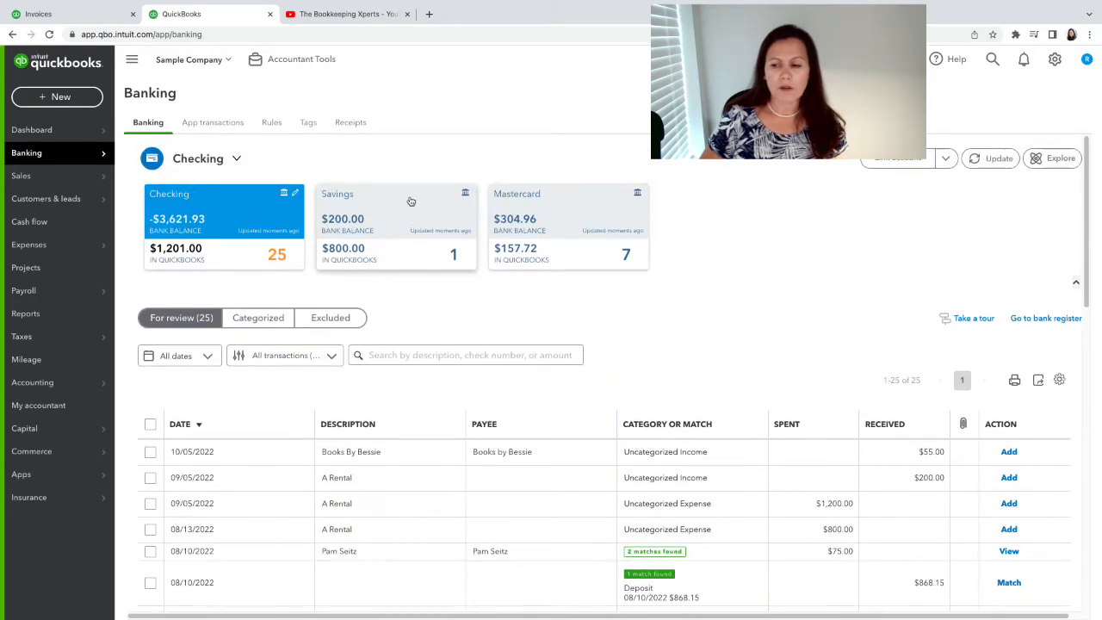
{"action": "scroll", "coordinate": [410, 199], "scroll_direction": "down", "scroll_amount": 1}
{"action": "scroll", "coordinate": [409, 200], "scroll_direction": "up", "scroll_amount": 1}
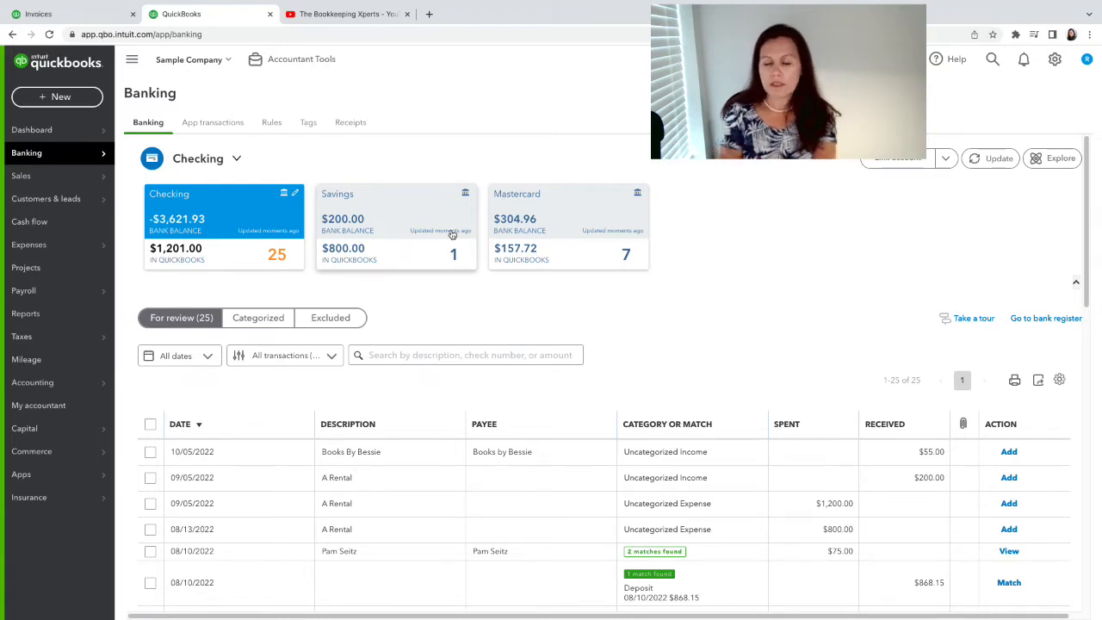
Start a new invoice from the invoices page and choose Amy's Bird Sanctuary as the customer
{"action": "left_click", "coordinate": [76, 14]}
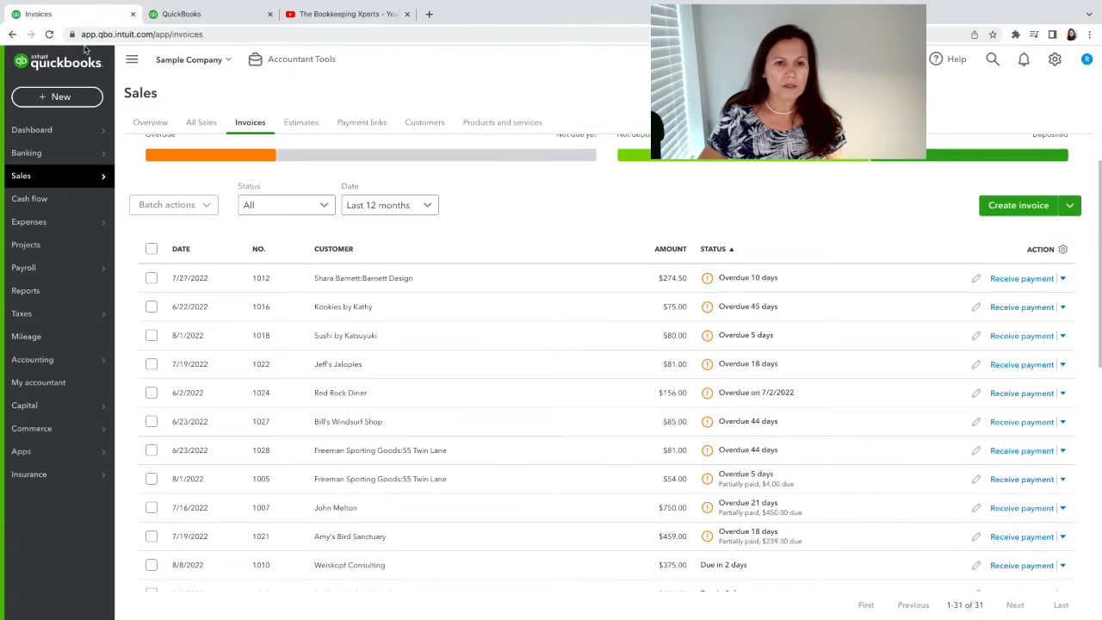
{"action": "left_click", "coordinate": [47, 100]}
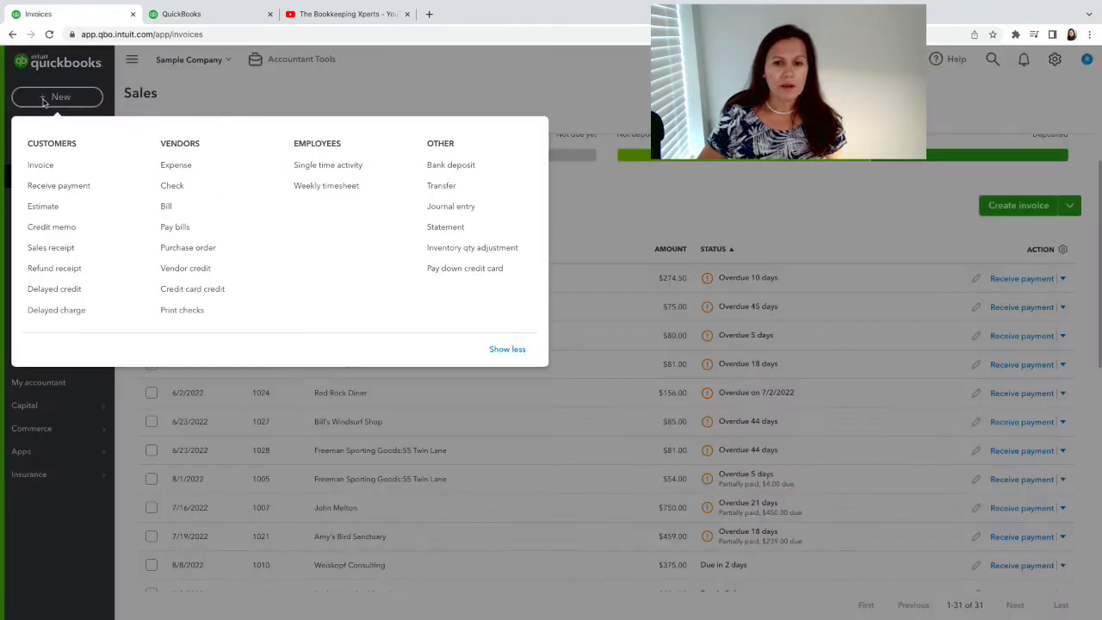
{"action": "left_click", "coordinate": [67, 168]}
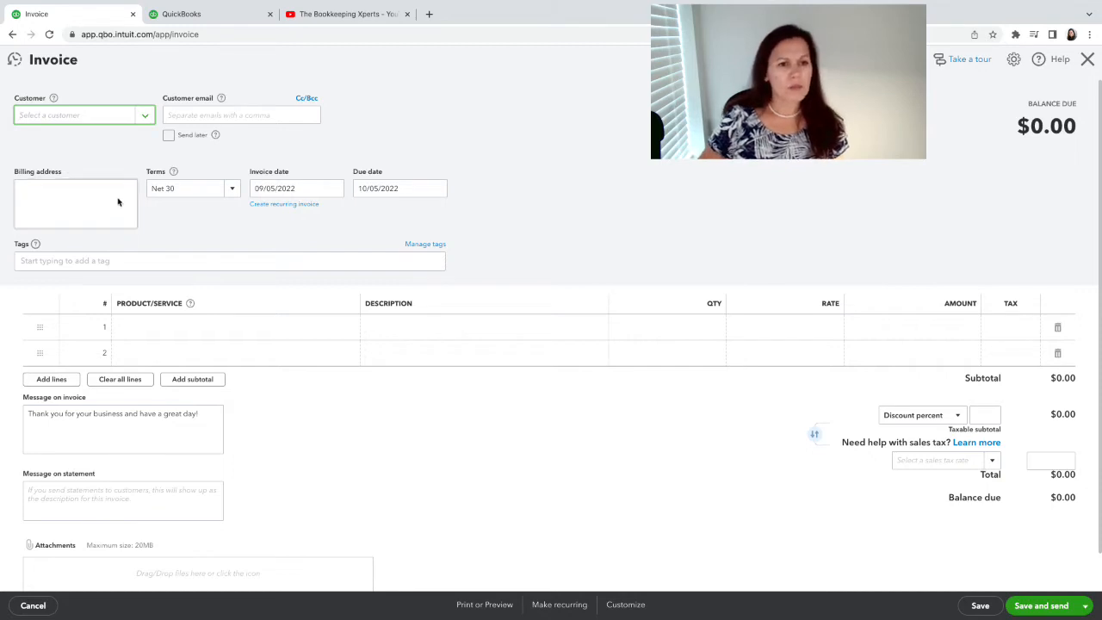
{"action": "left_click", "coordinate": [83, 115]}
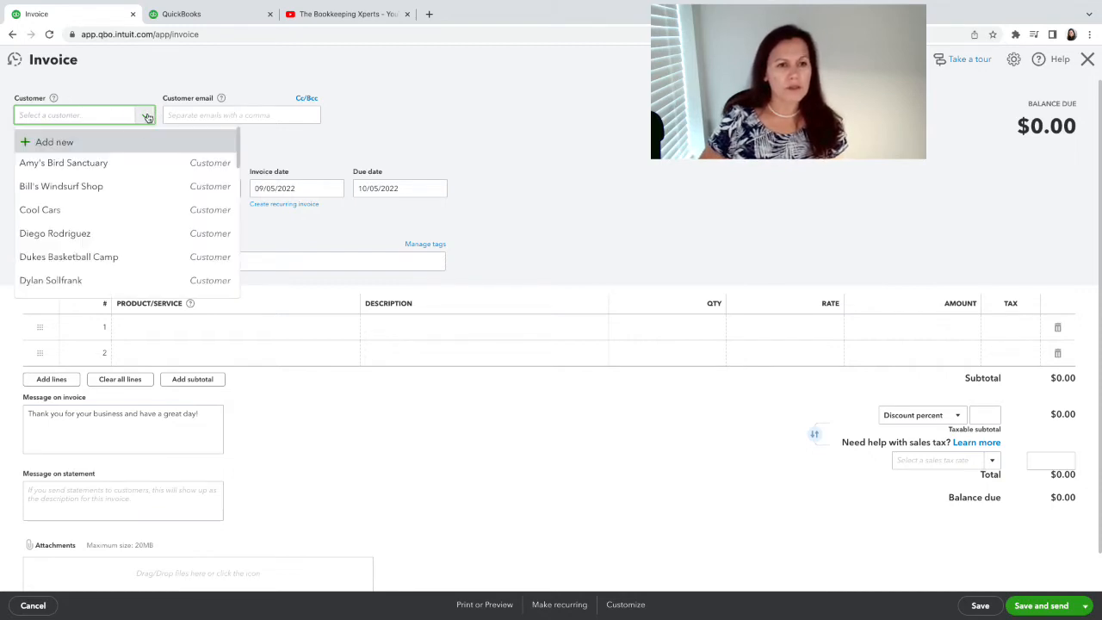
{"action": "left_click", "coordinate": [79, 169]}
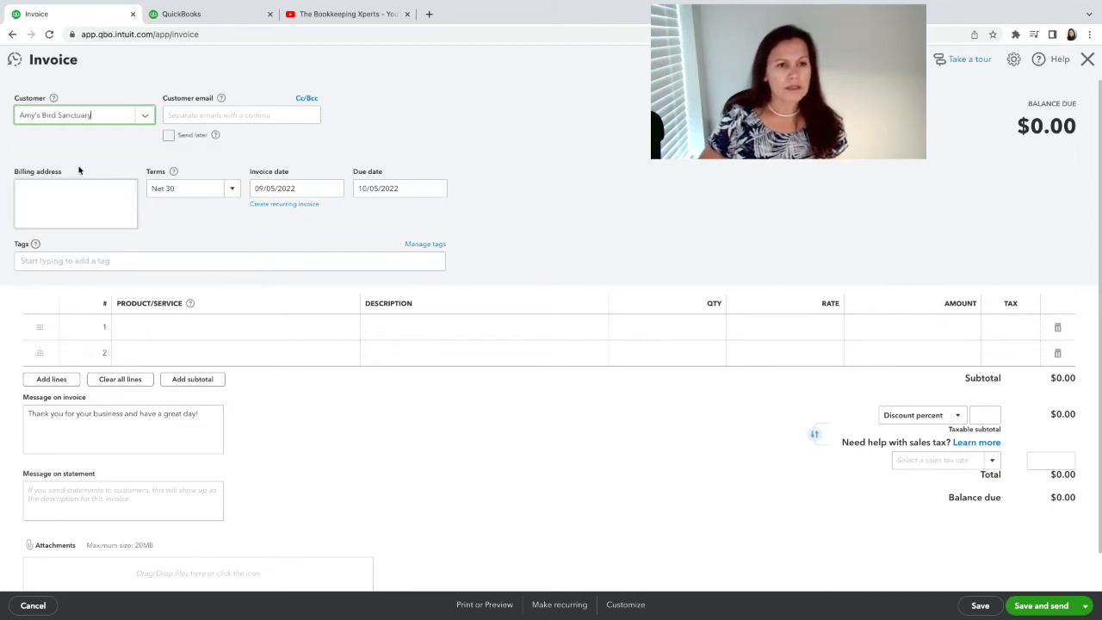
Add the Design service with a quantity of 2 as the first invoice line and save the invoice
{"action": "left_click", "coordinate": [184, 328]}
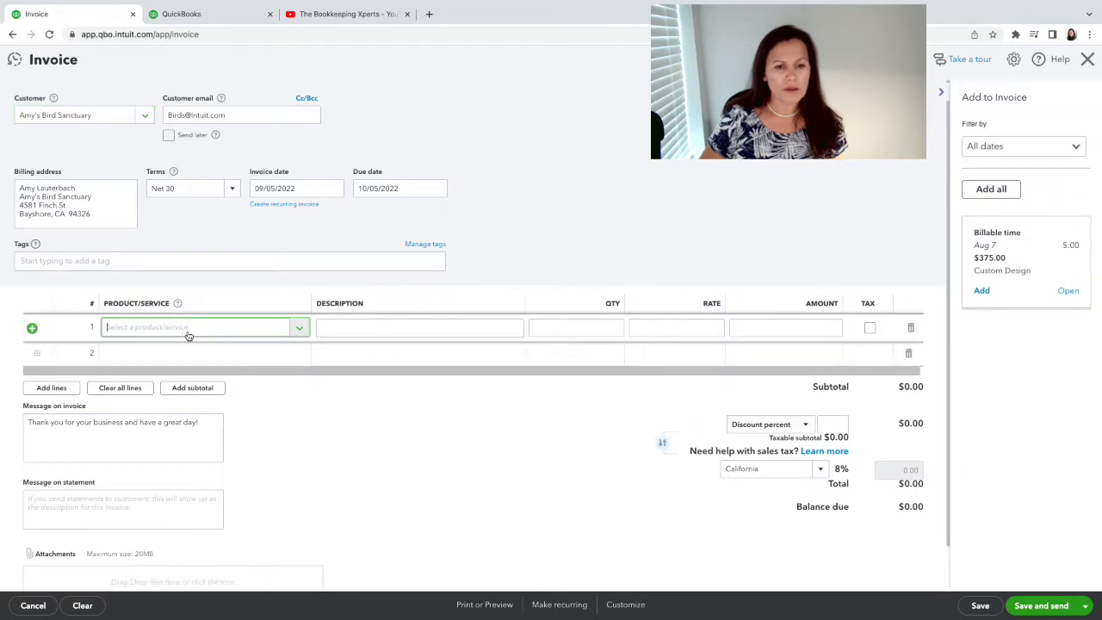
{"action": "left_click", "coordinate": [294, 335]}
{"action": "left_click", "coordinate": [229, 379]}
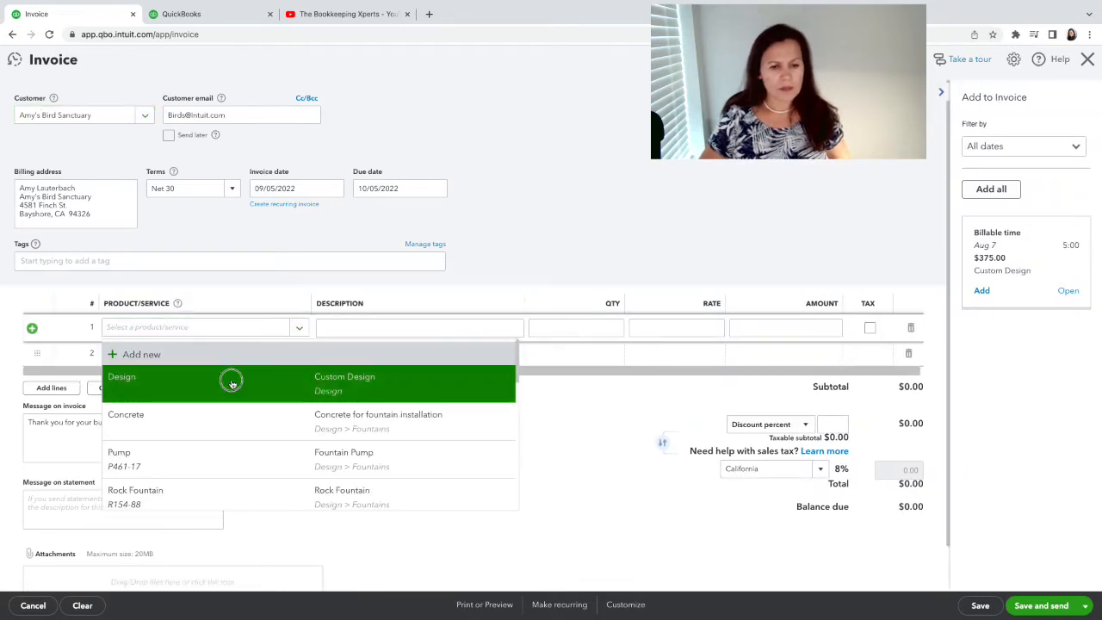
{"action": "left_click", "coordinate": [610, 327]}
{"action": "type", "text": "2"}
{"action": "key", "text": "Tab"}
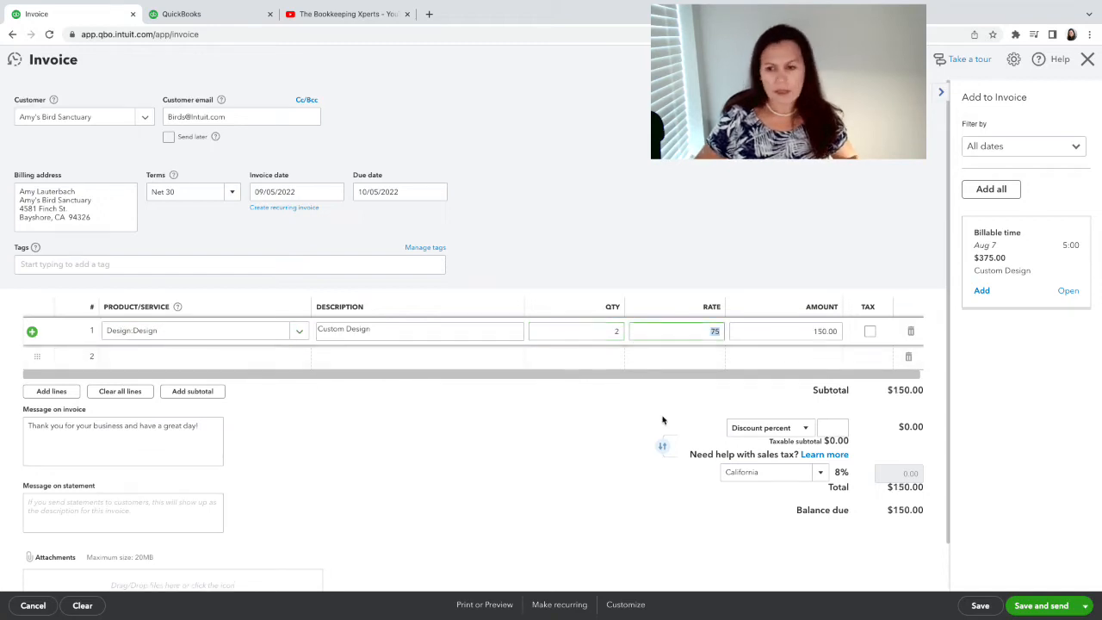
{"action": "left_click", "coordinate": [588, 472]}
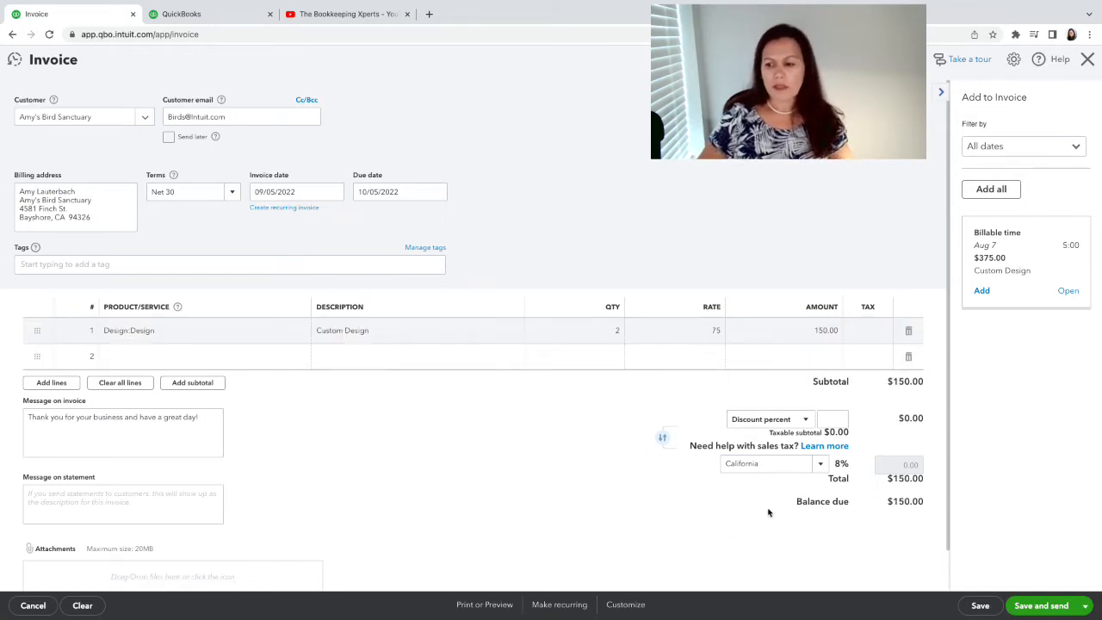
{"action": "left_click", "coordinate": [966, 600]}
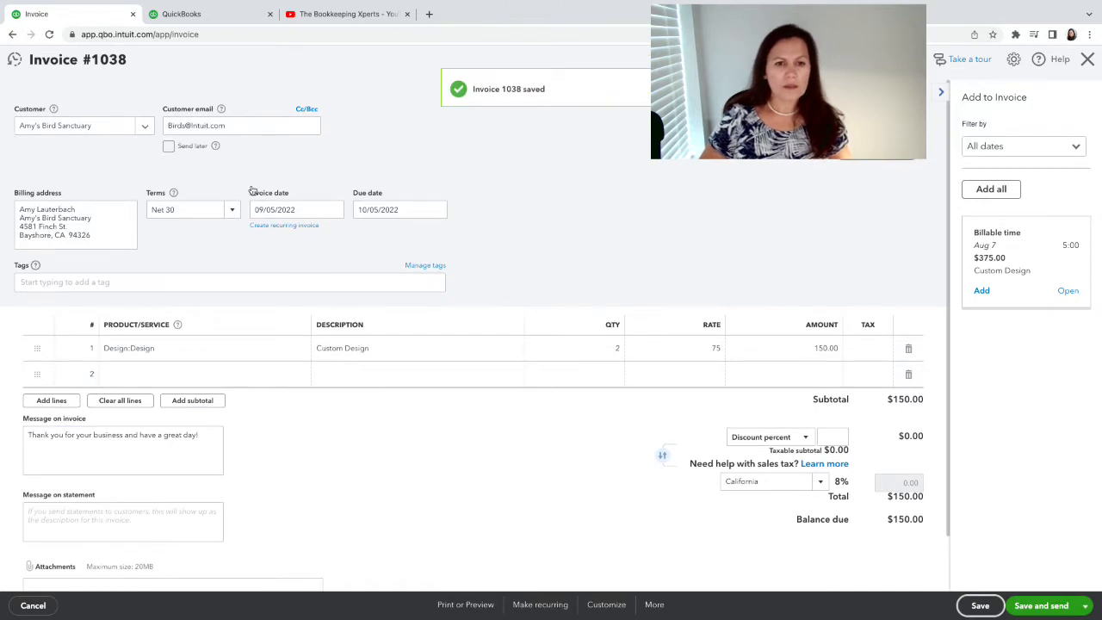
Save the Amy's Bird Sanctuary invoice and start a new one for the customer Bill's Windsurf Shop
{"action": "left_click", "coordinate": [198, 13]}
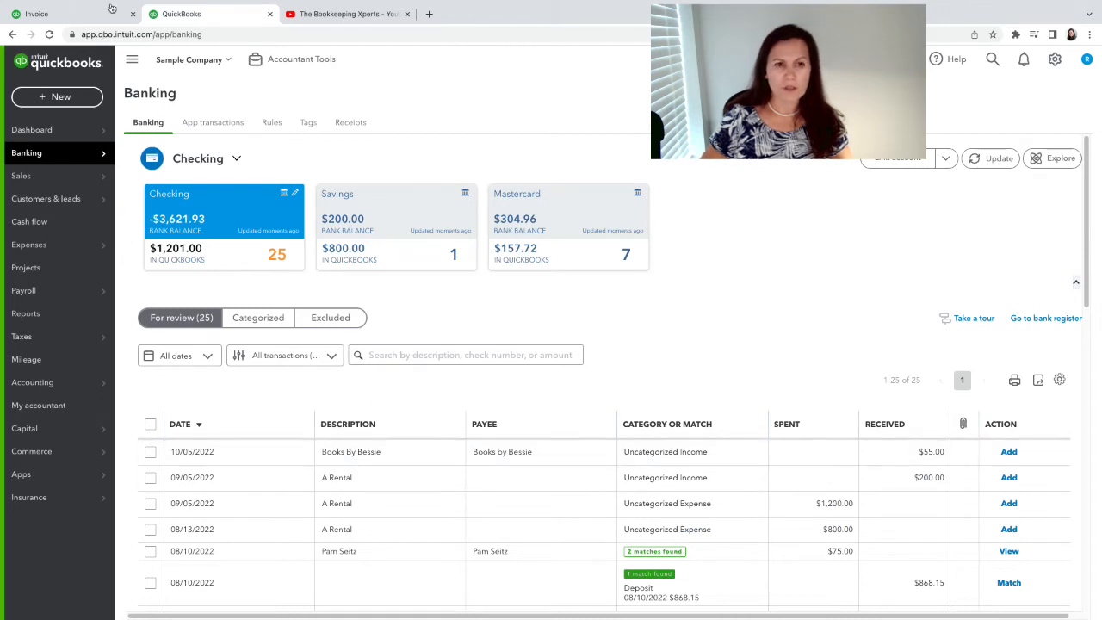
{"action": "left_click", "coordinate": [74, 16]}
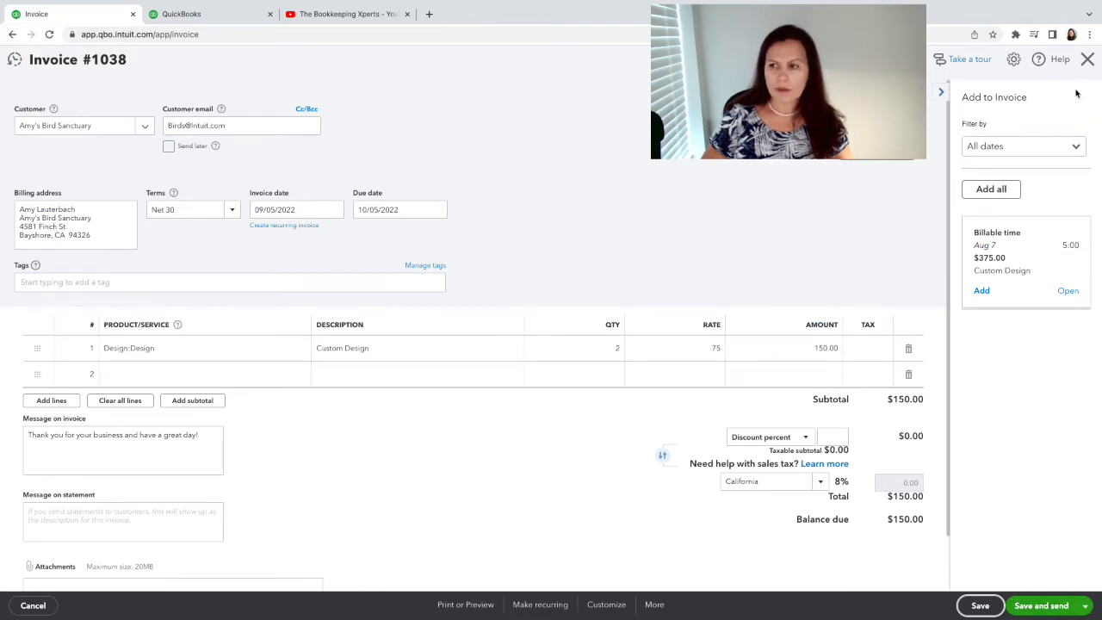
{"action": "left_click", "coordinate": [1085, 608]}
{"action": "left_click", "coordinate": [1019, 544]}
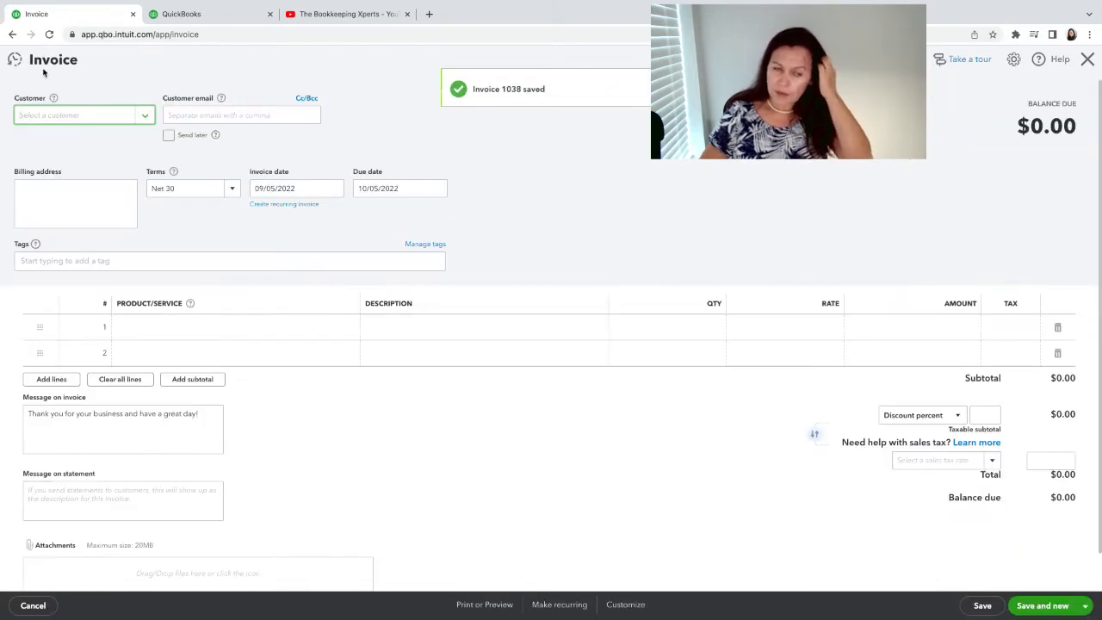
{"action": "left_click", "coordinate": [145, 118]}
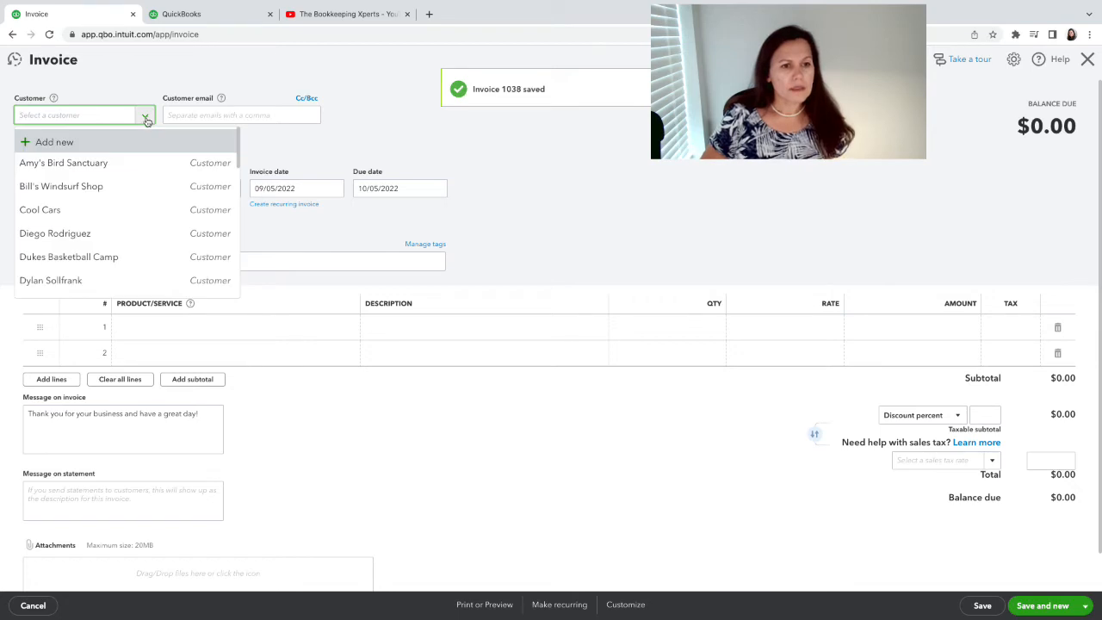
{"action": "left_click", "coordinate": [103, 195]}
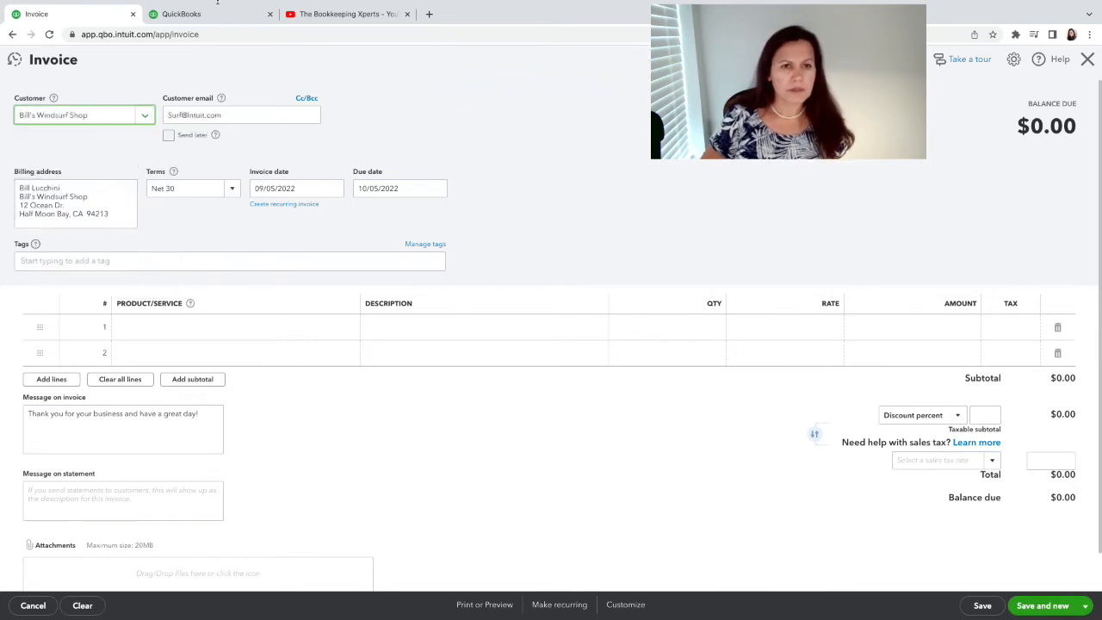
Set the first invoice line to the Pump product and make the line non-taxable
{"action": "left_click", "coordinate": [187, 326]}
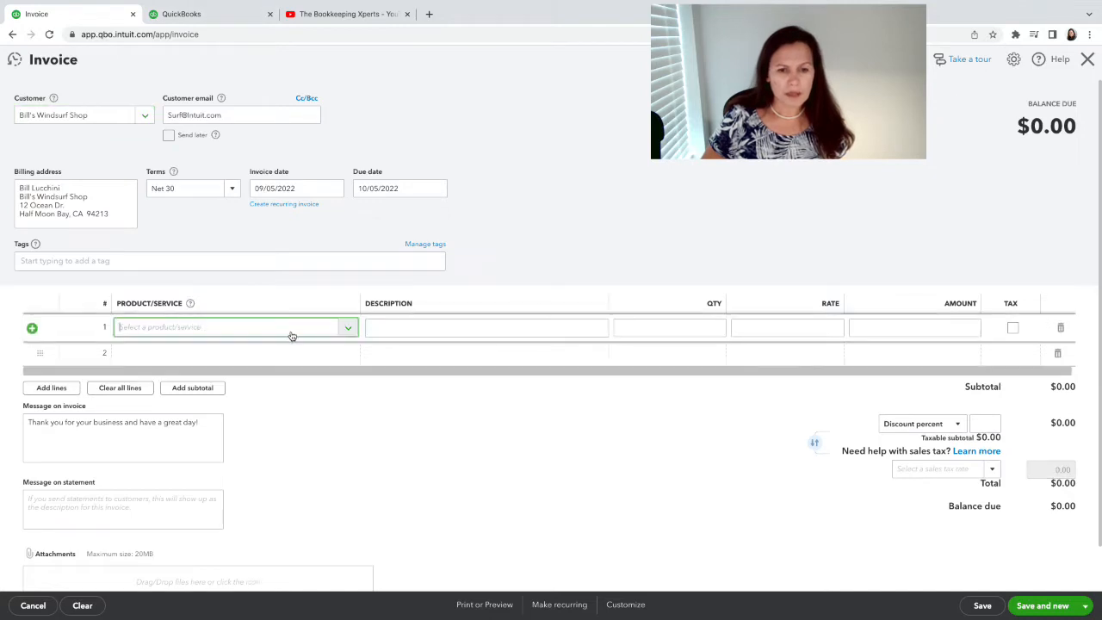
{"action": "left_click", "coordinate": [348, 327]}
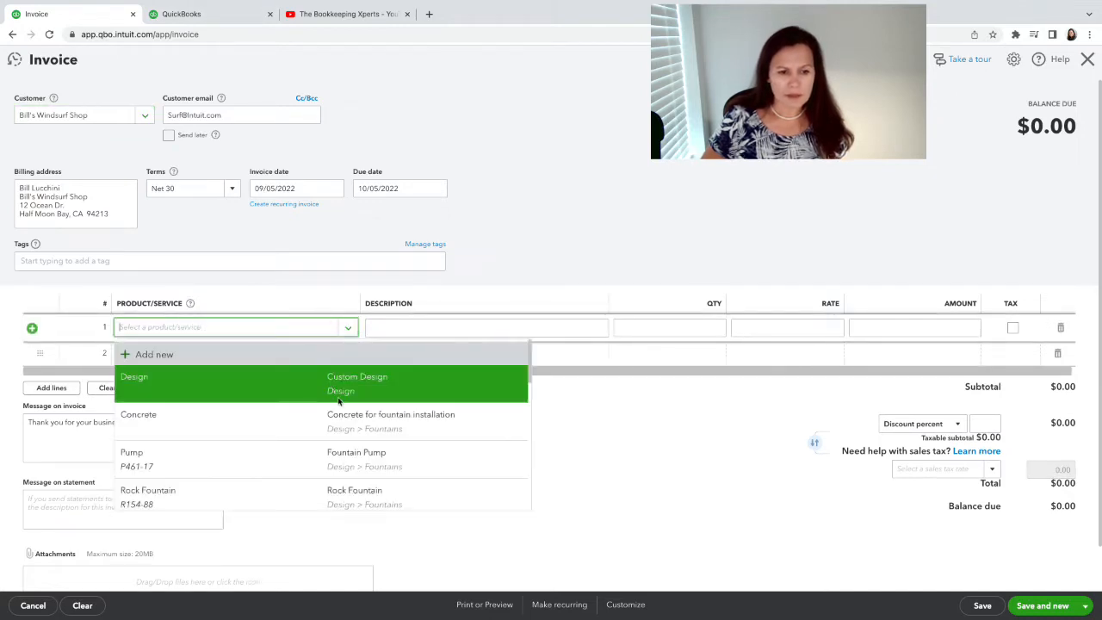
{"action": "left_click", "coordinate": [305, 450]}
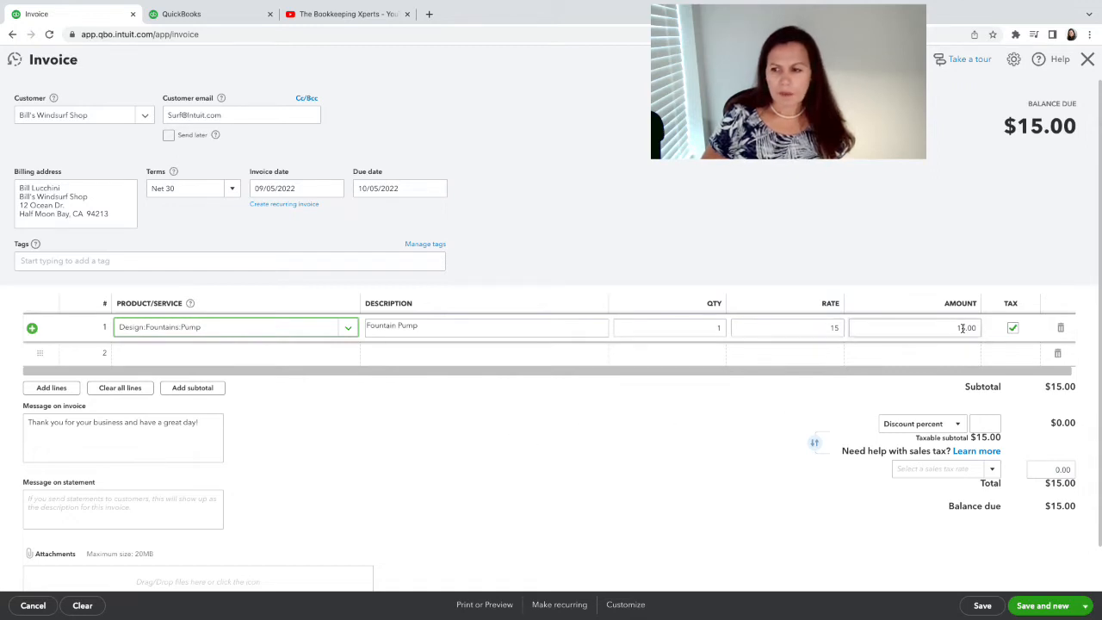
{"action": "left_click", "coordinate": [1013, 328]}
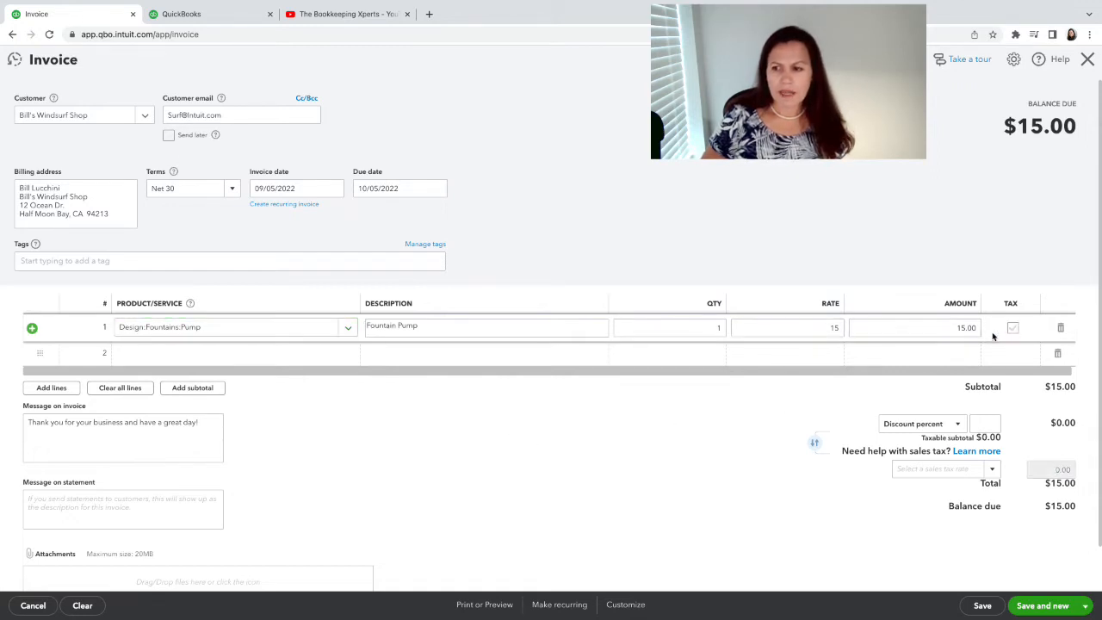
Replace the product on the first invoice line with the Services item from the Design category
{"action": "left_click", "coordinate": [346, 327]}
{"action": "left_click", "coordinate": [209, 332]}
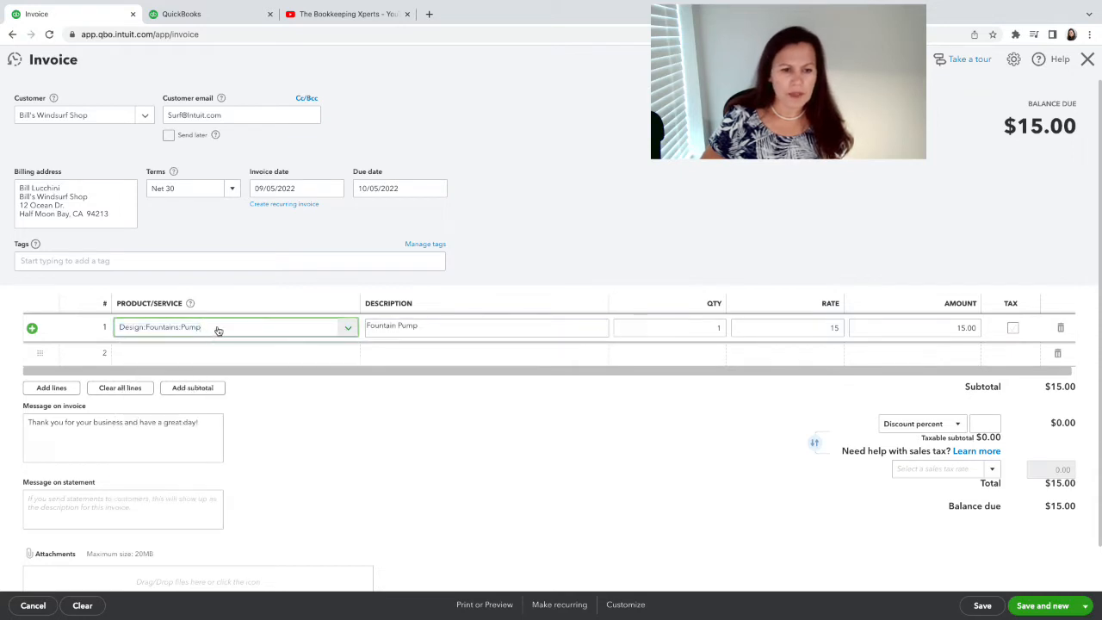
{"action": "left_click_drag", "start_coordinate": [218, 330], "coordinate": [19, 322]}
{"action": "key", "text": "BackSpace"}
{"action": "type", "text": "s"}
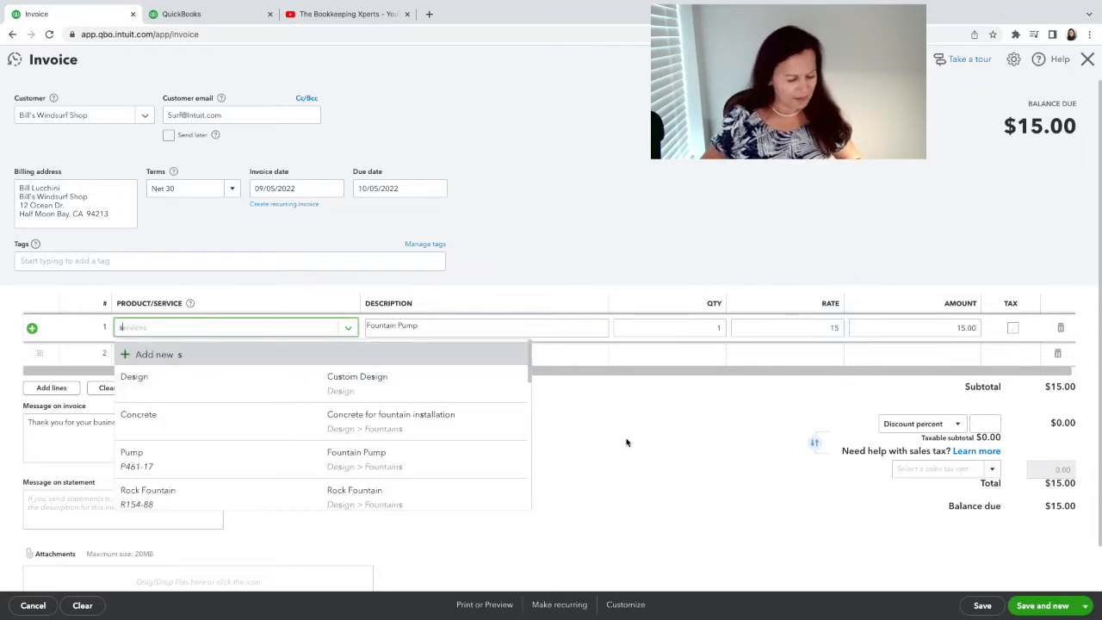
{"action": "type", "text": "er"}
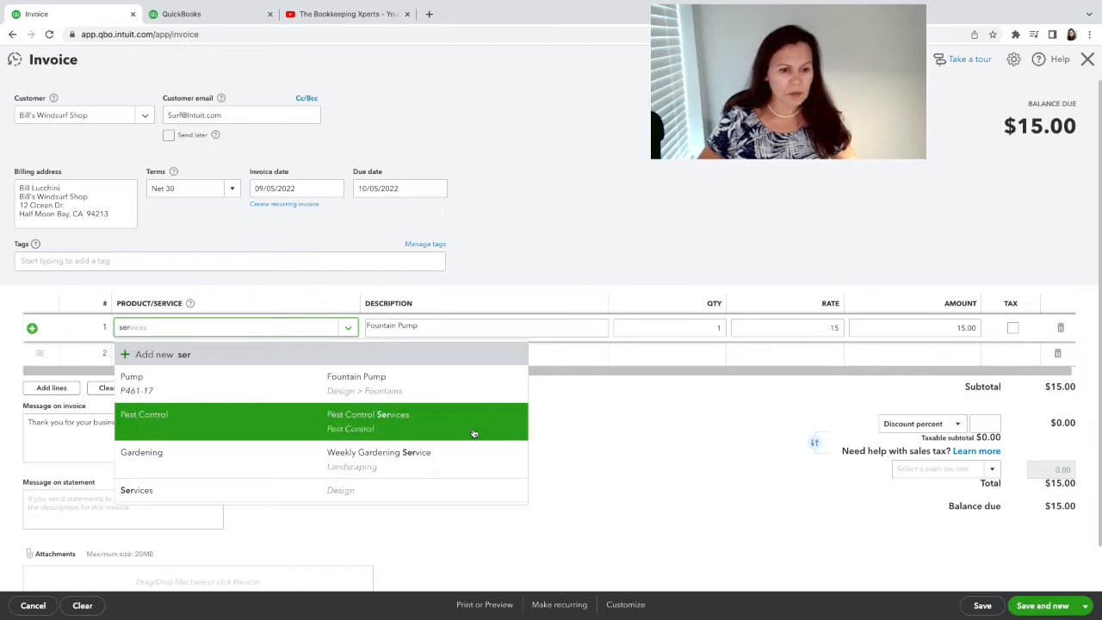
{"action": "left_click", "coordinate": [335, 488]}
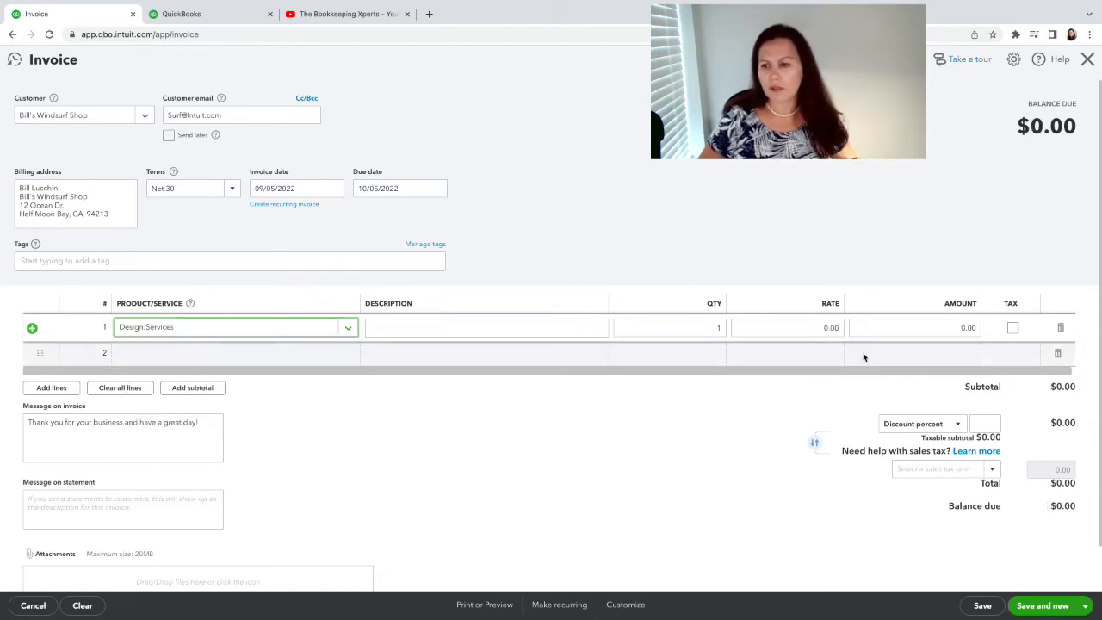
Set the rate of the Services line to 50.00
{"action": "left_click", "coordinate": [776, 328]}
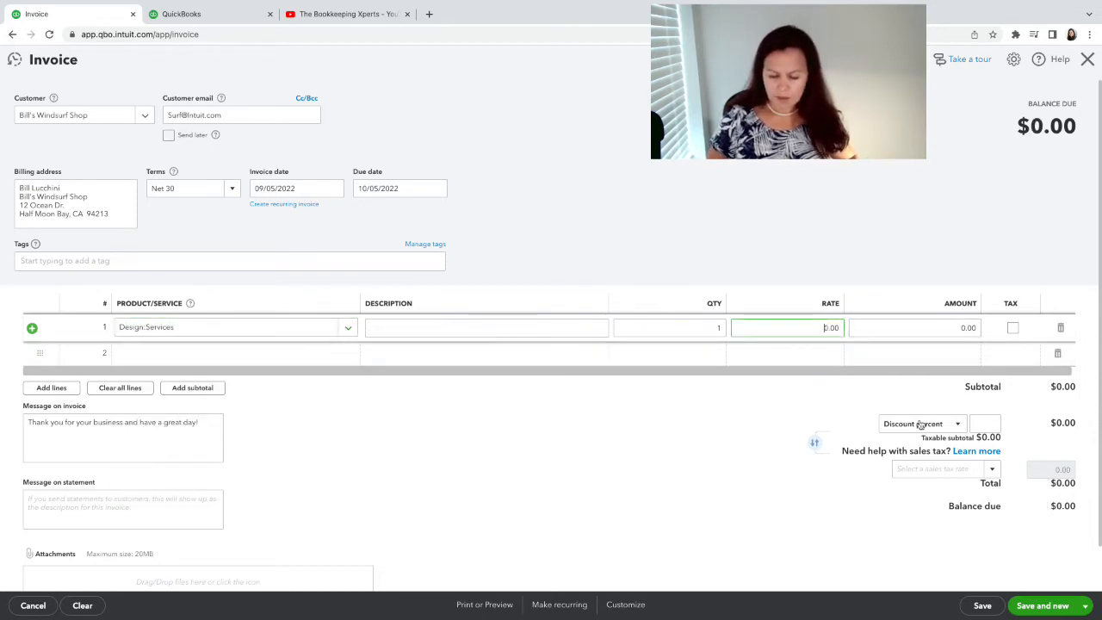
{"action": "type", "text": "50"}
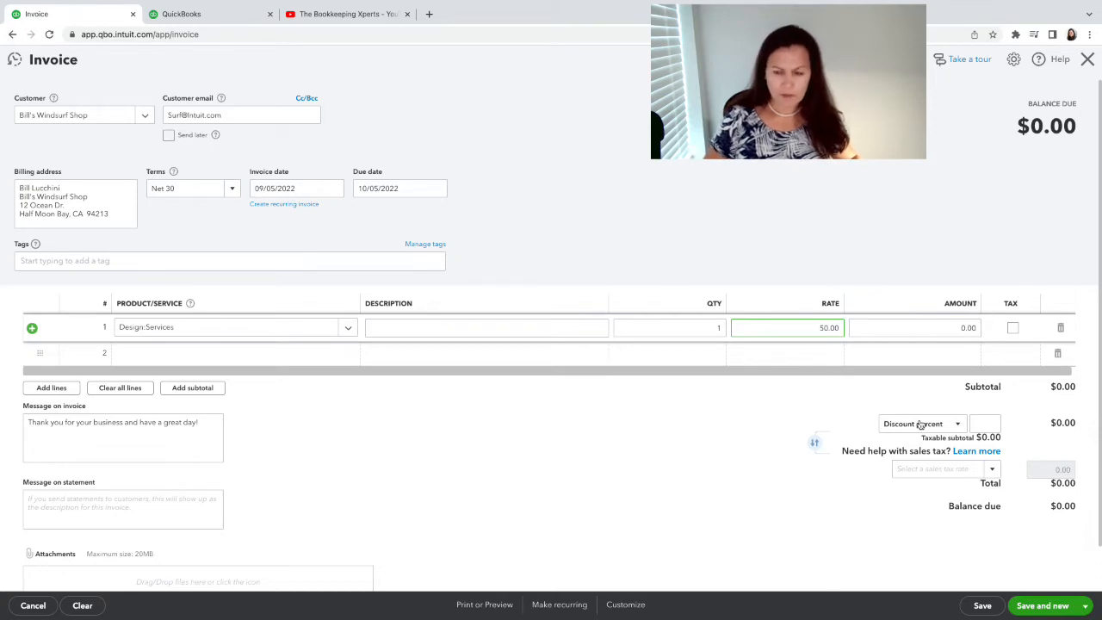
{"action": "key", "text": "Tab"}
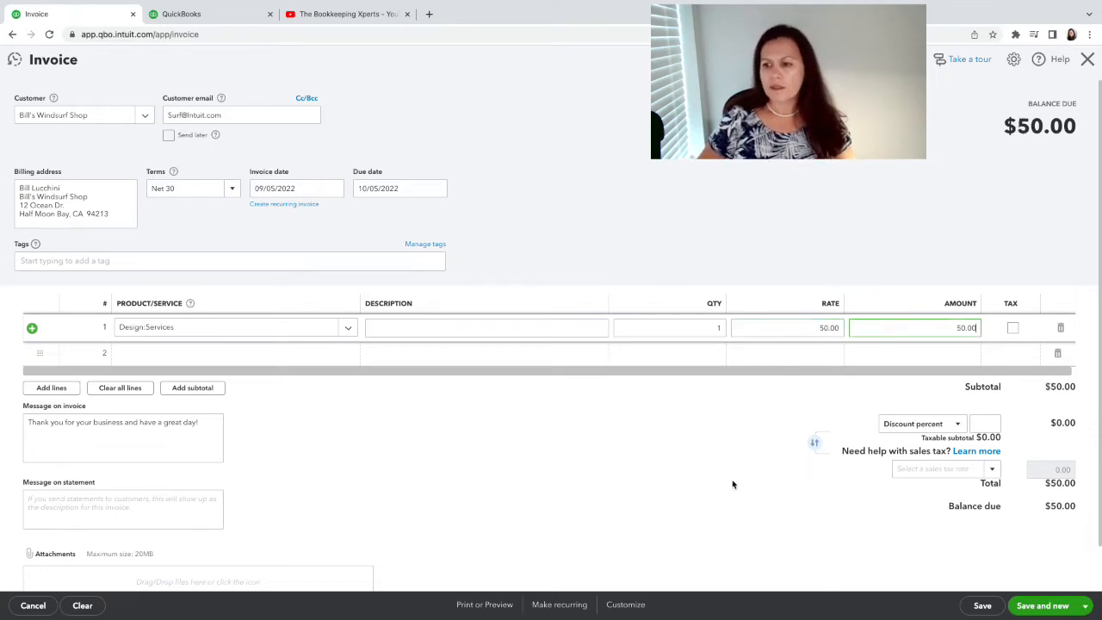
Try the invoice date 10/05/2022 and return it to 09/05/2022
{"action": "left_click", "coordinate": [333, 190]}
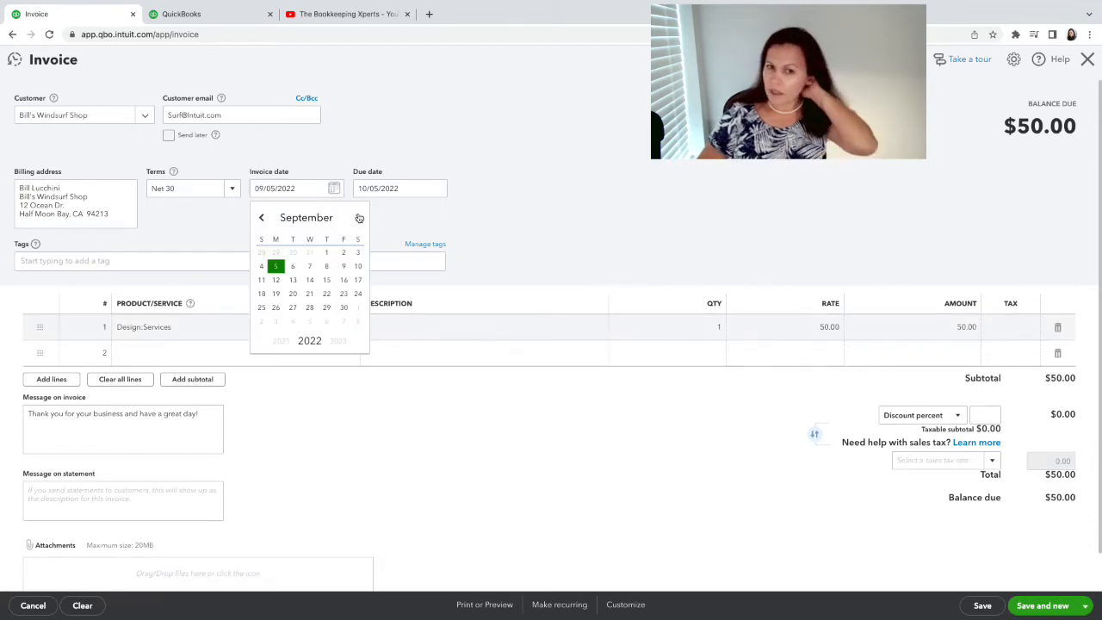
{"action": "left_click", "coordinate": [358, 218]}
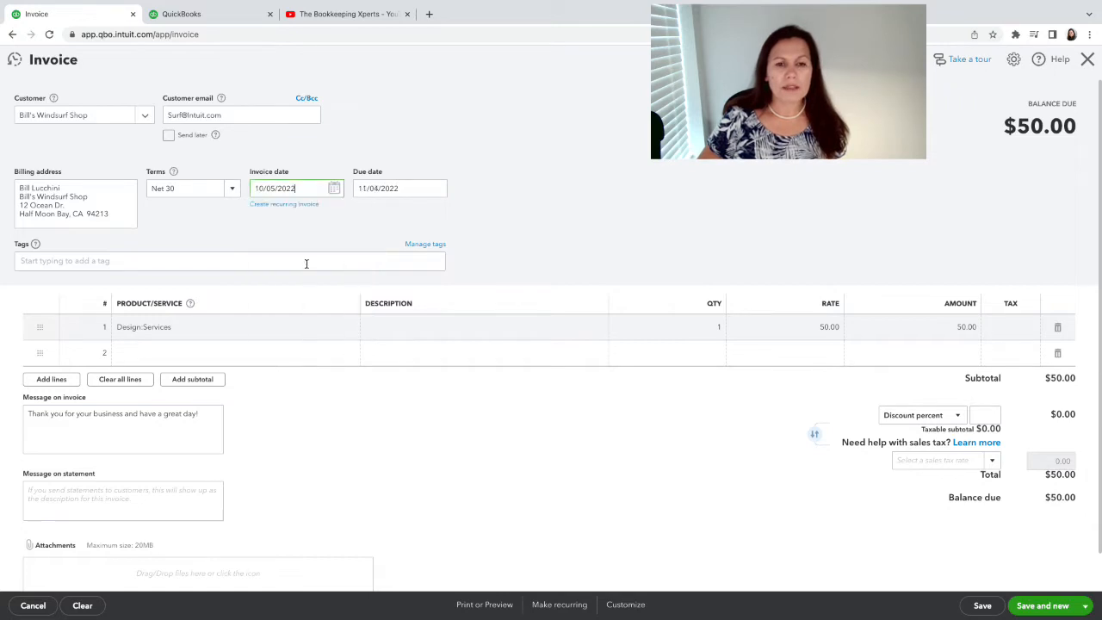
{"action": "left_click", "coordinate": [309, 266]}
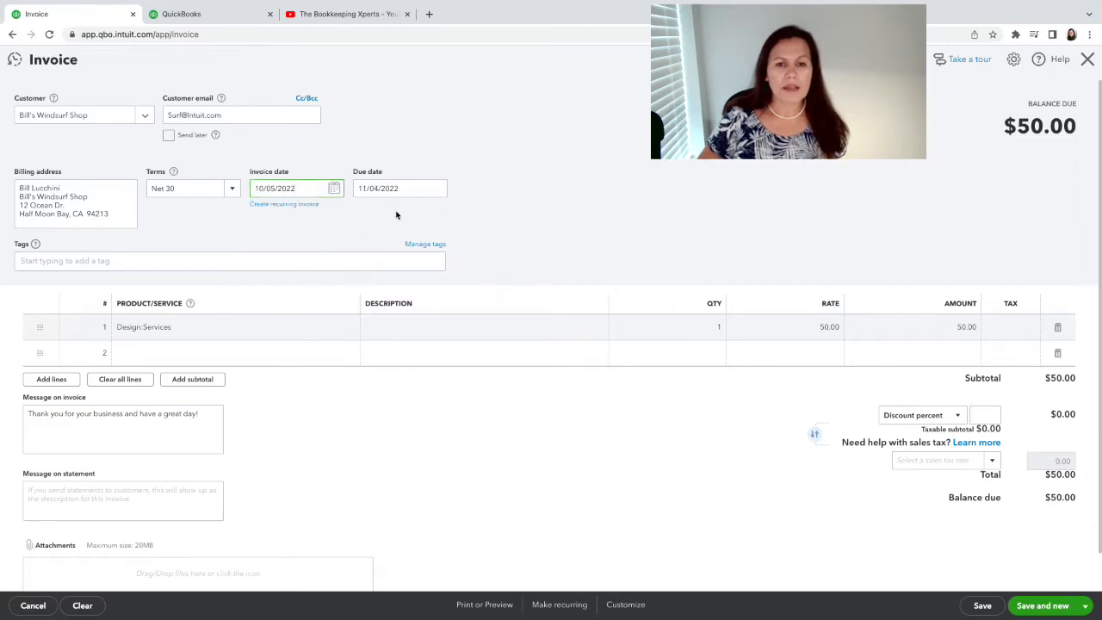
{"action": "left_click", "coordinate": [333, 191]}
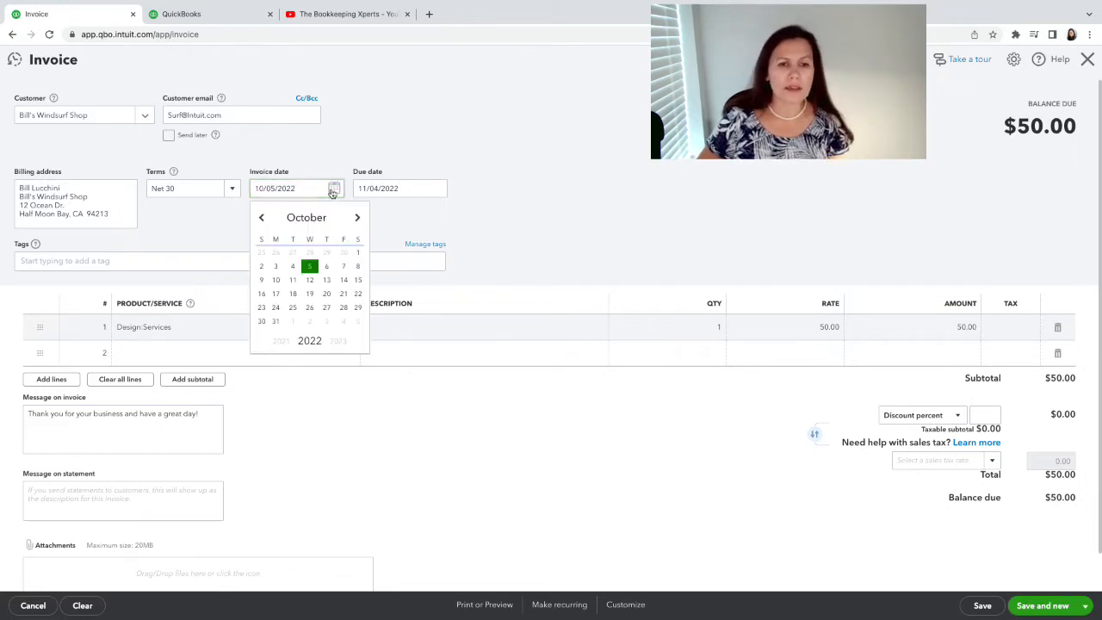
{"action": "left_click", "coordinate": [265, 222]}
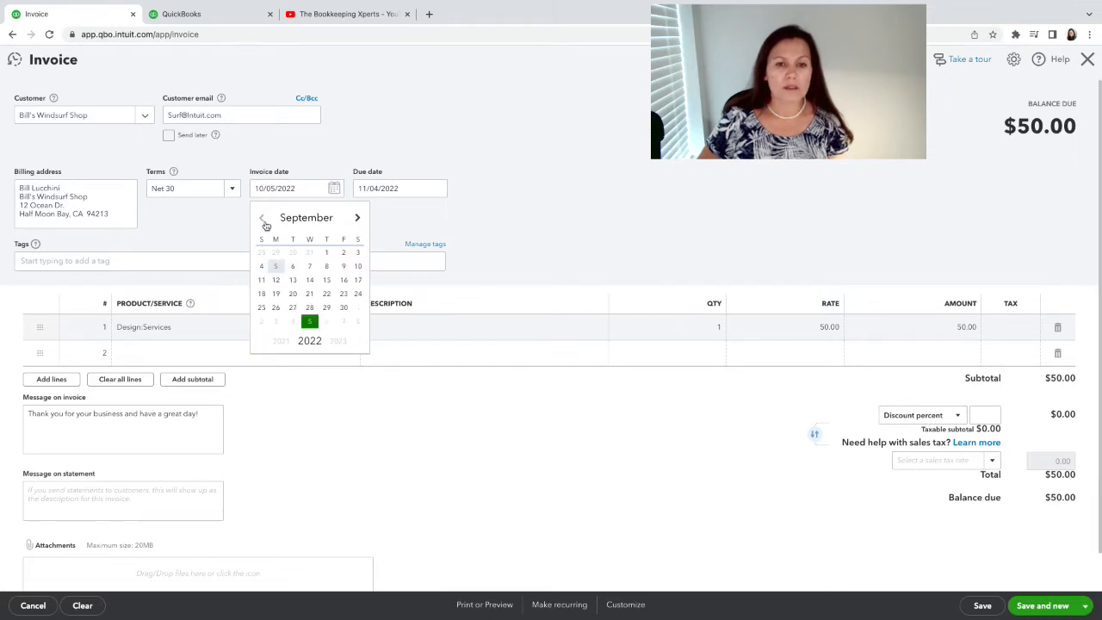
{"action": "left_click", "coordinate": [275, 267]}
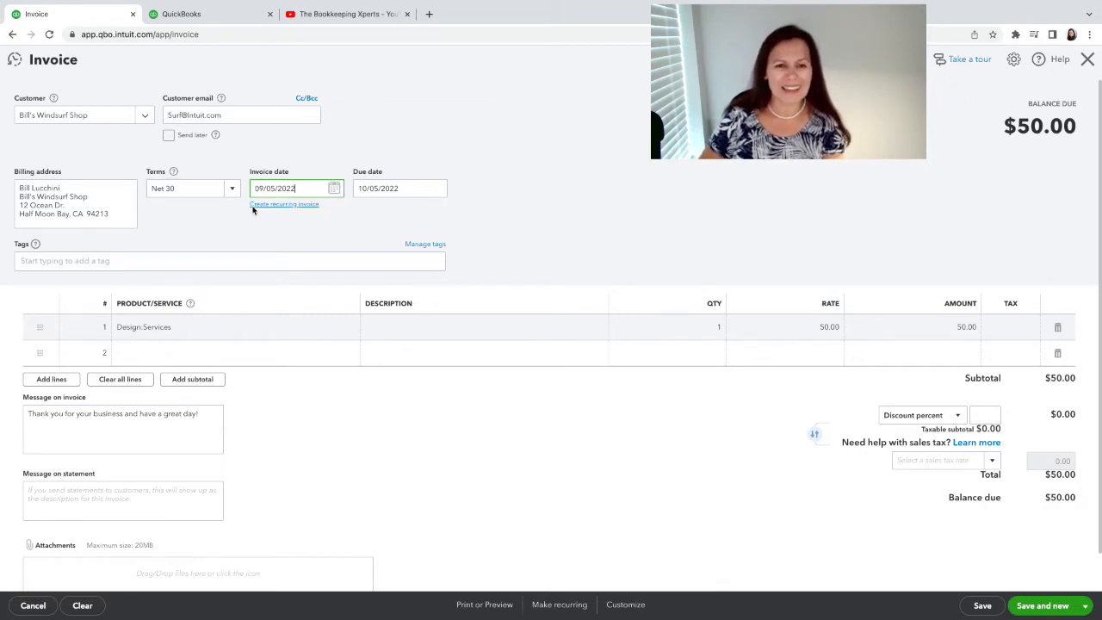
Try the Due on receipt payment terms and return the invoice to Net 30
{"action": "left_click", "coordinate": [230, 188]}
{"action": "left_click", "coordinate": [194, 229]}
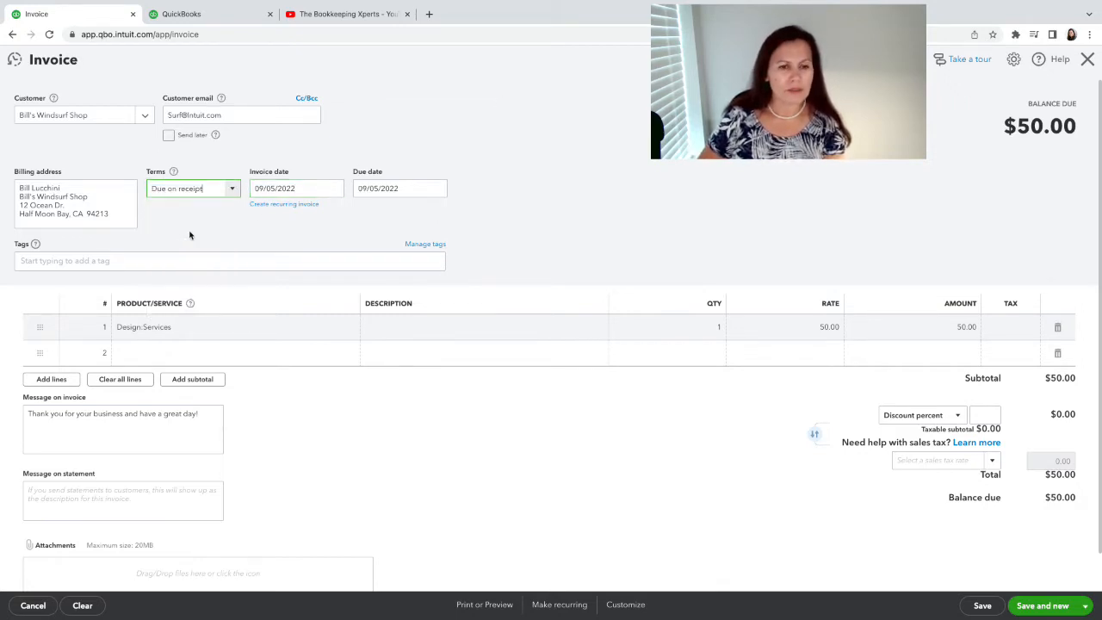
{"action": "left_click", "coordinate": [234, 188]}
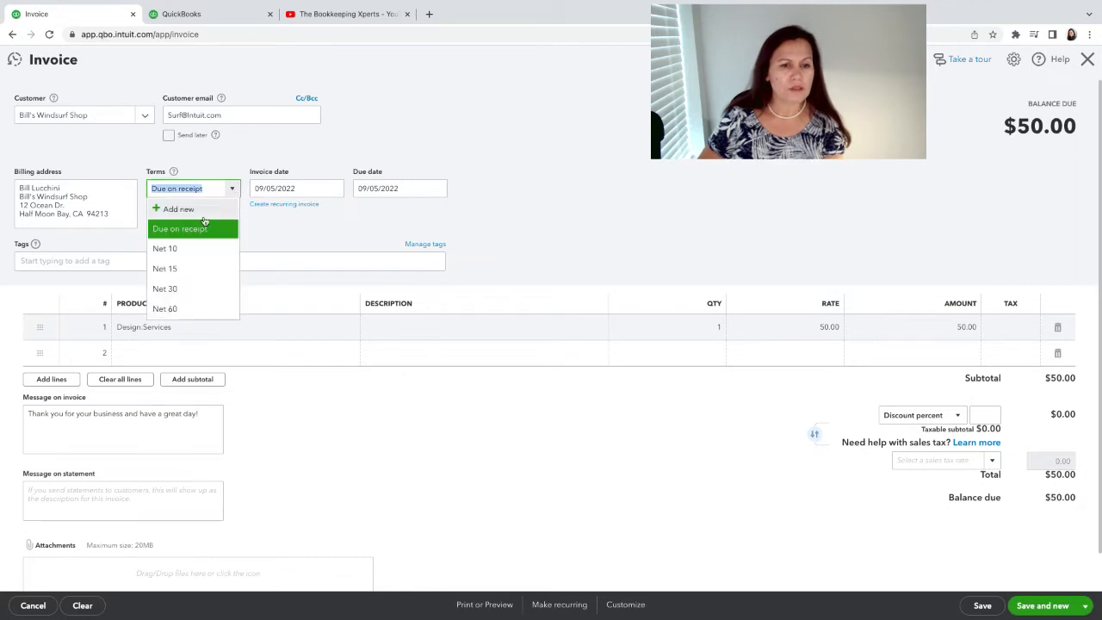
{"action": "left_click", "coordinate": [190, 290]}
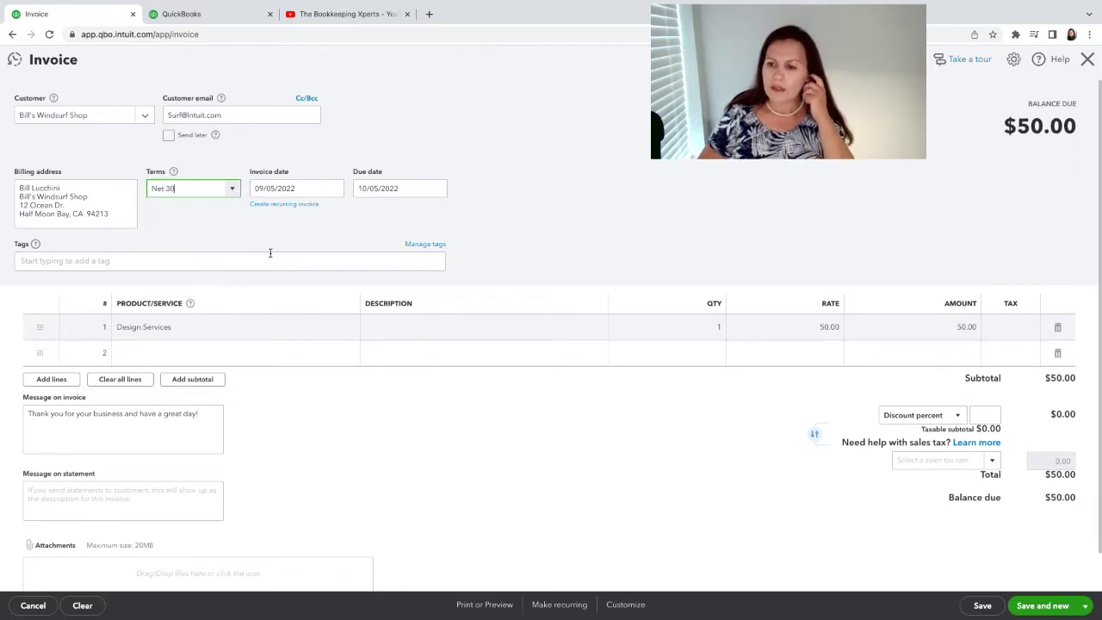
Save and close the Bill's Windsurf Shop invoice and open the customer record of Amy's Bird Sanctuary
{"action": "left_click", "coordinate": [1085, 605]}
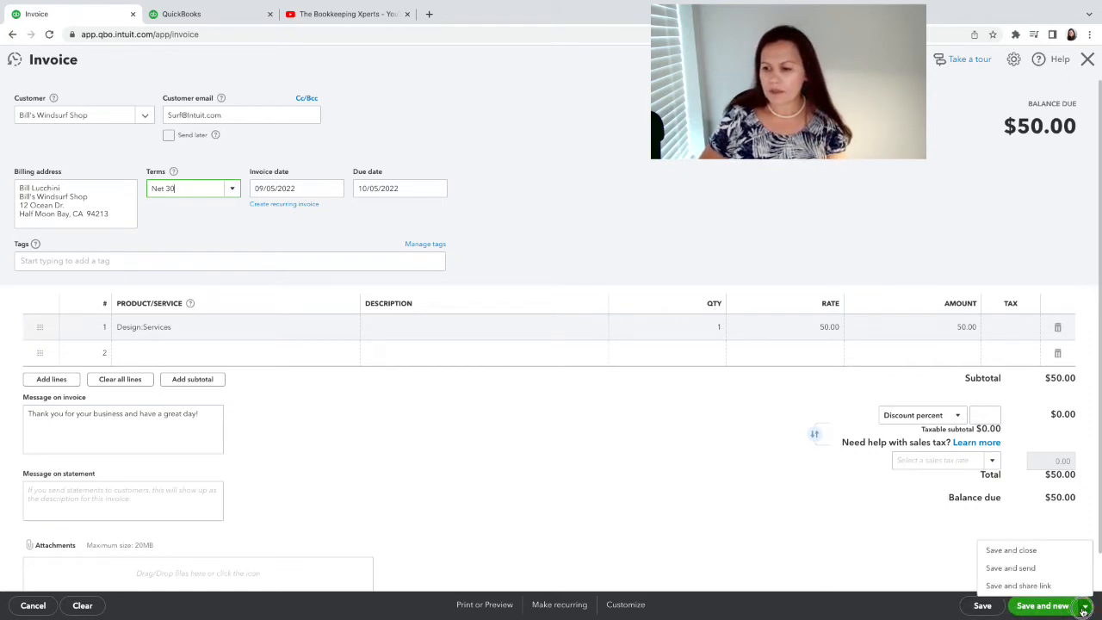
{"action": "left_click", "coordinate": [1024, 551]}
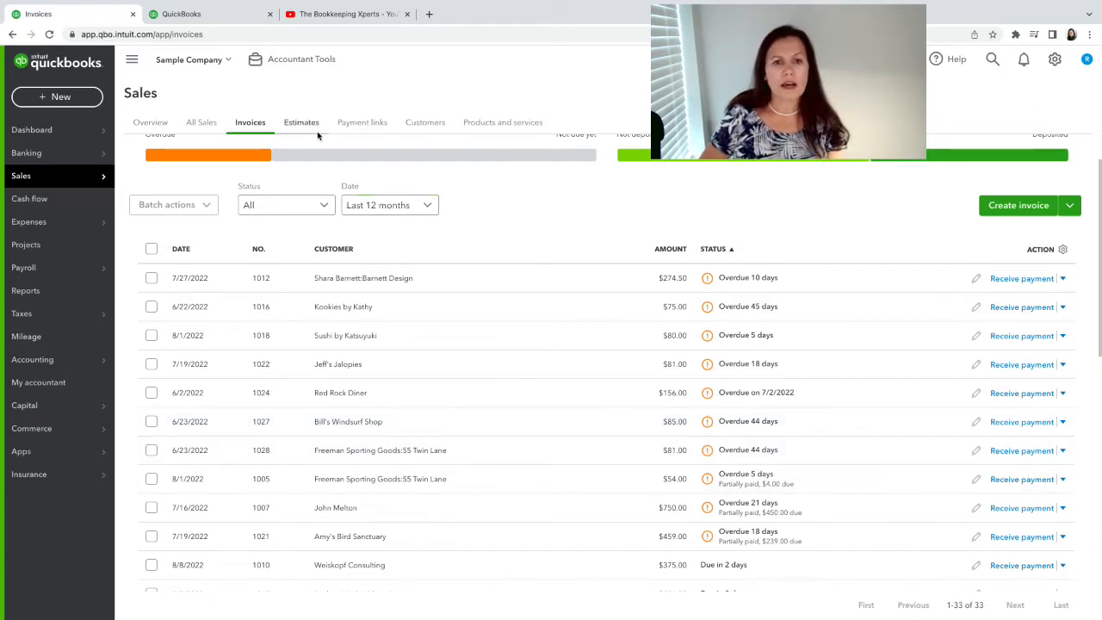
{"action": "left_click", "coordinate": [424, 124]}
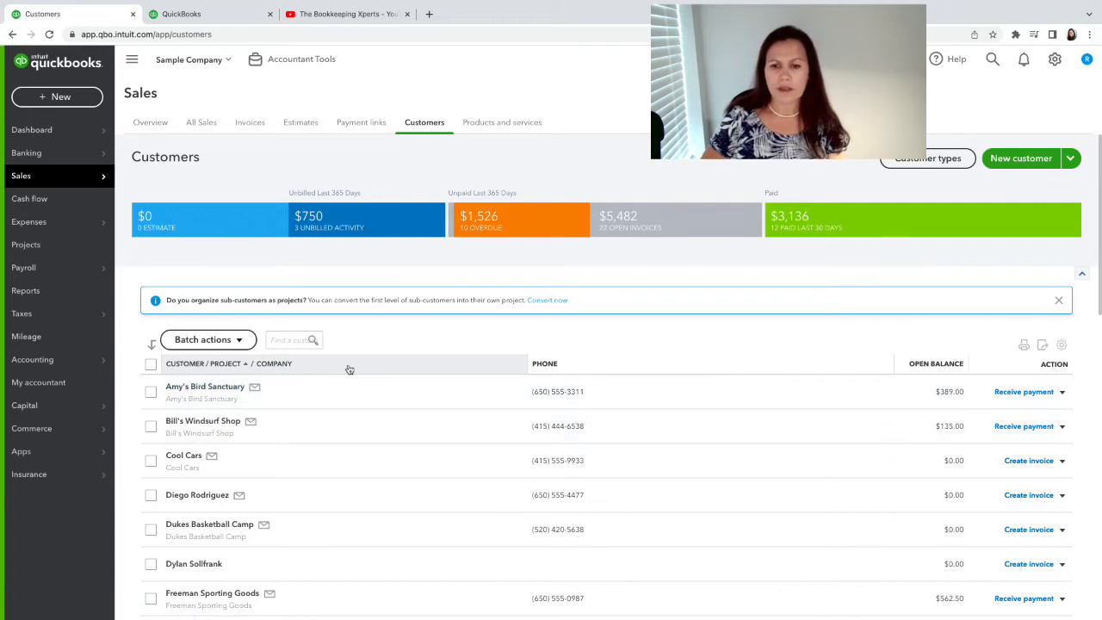
{"action": "left_click", "coordinate": [200, 387]}
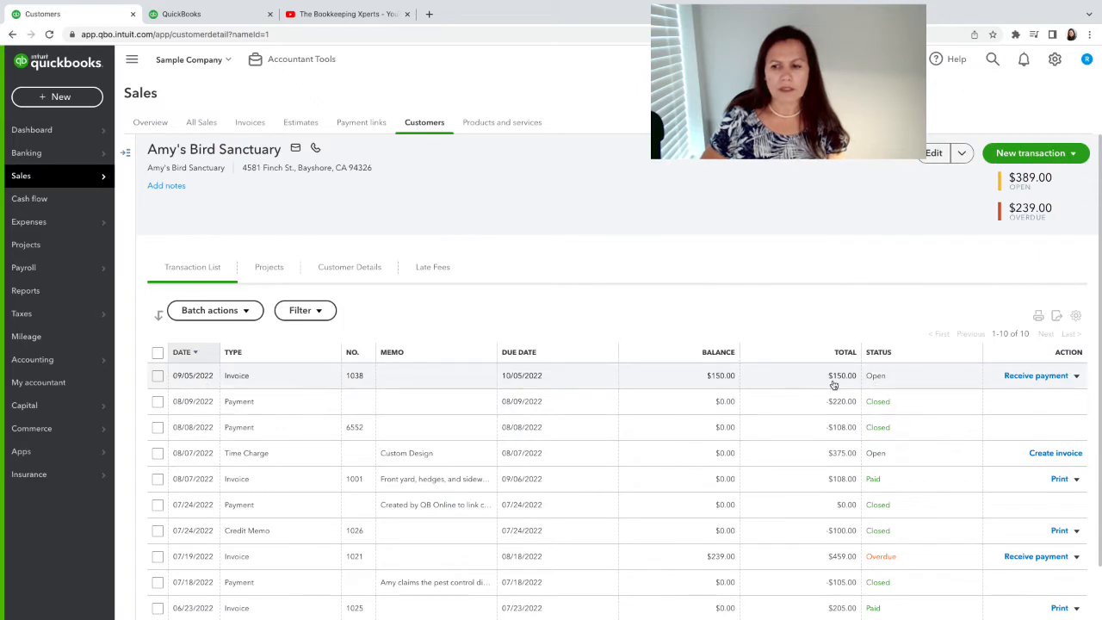
Compare the payment form for the 09/05/2022 invoice with the bank transactions feed and examine the invoice itself
{"action": "left_click", "coordinate": [1035, 376]}
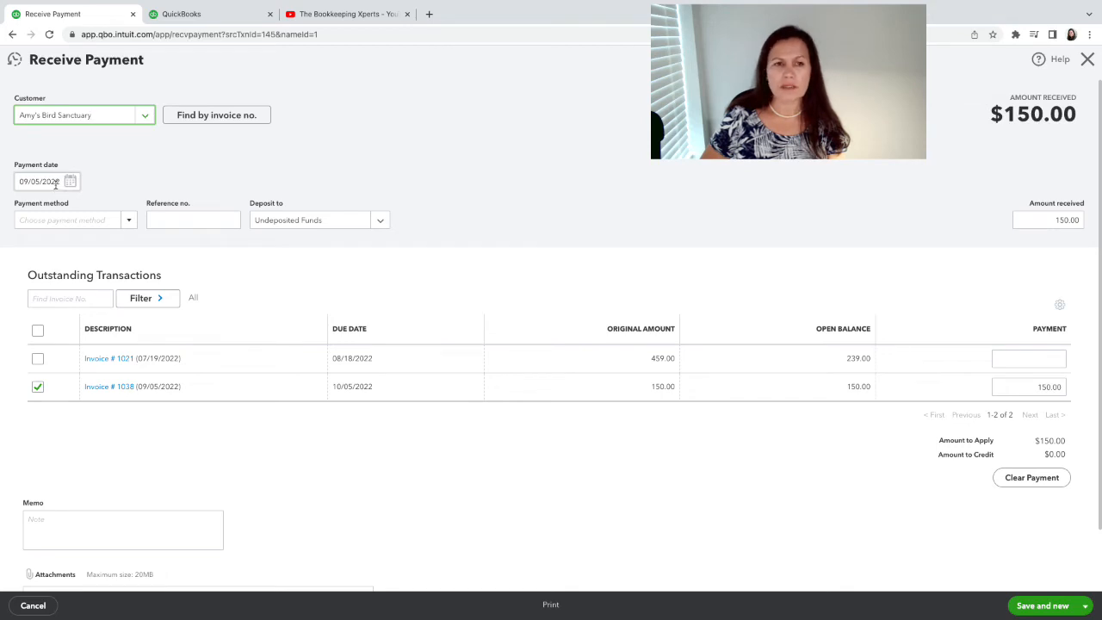
{"action": "left_click", "coordinate": [197, 14]}
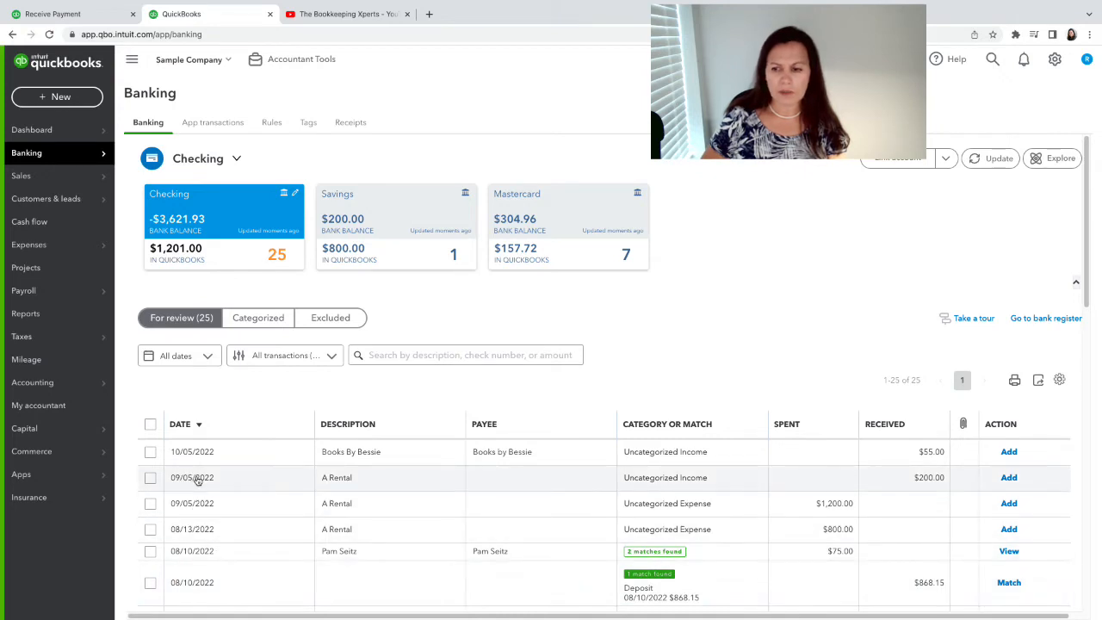
{"action": "left_click", "coordinate": [64, 18]}
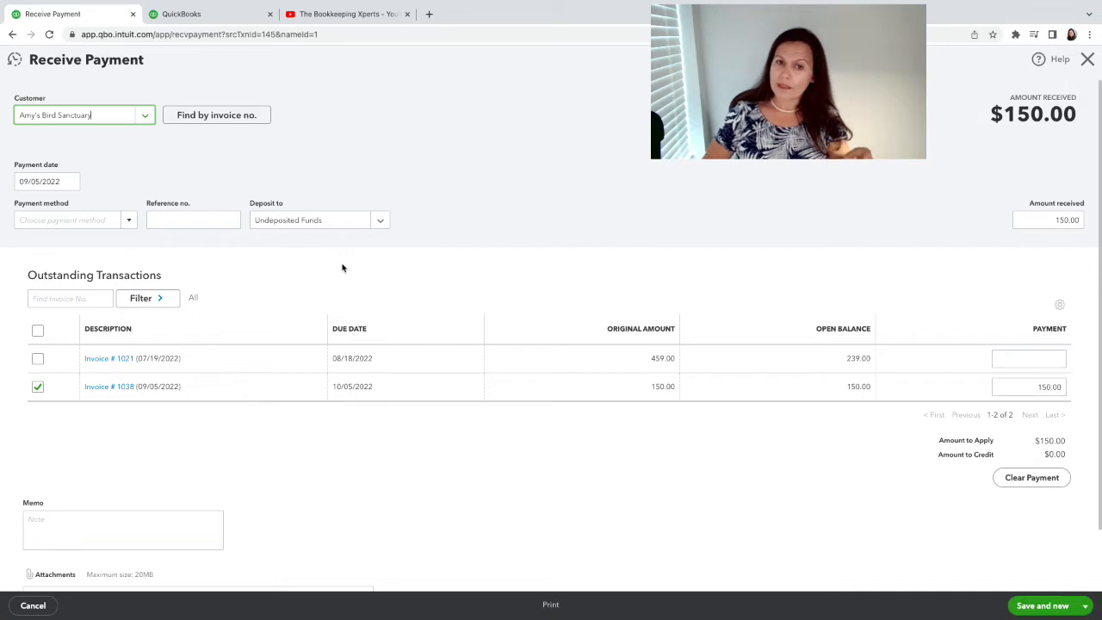
{"action": "left_click", "coordinate": [110, 390]}
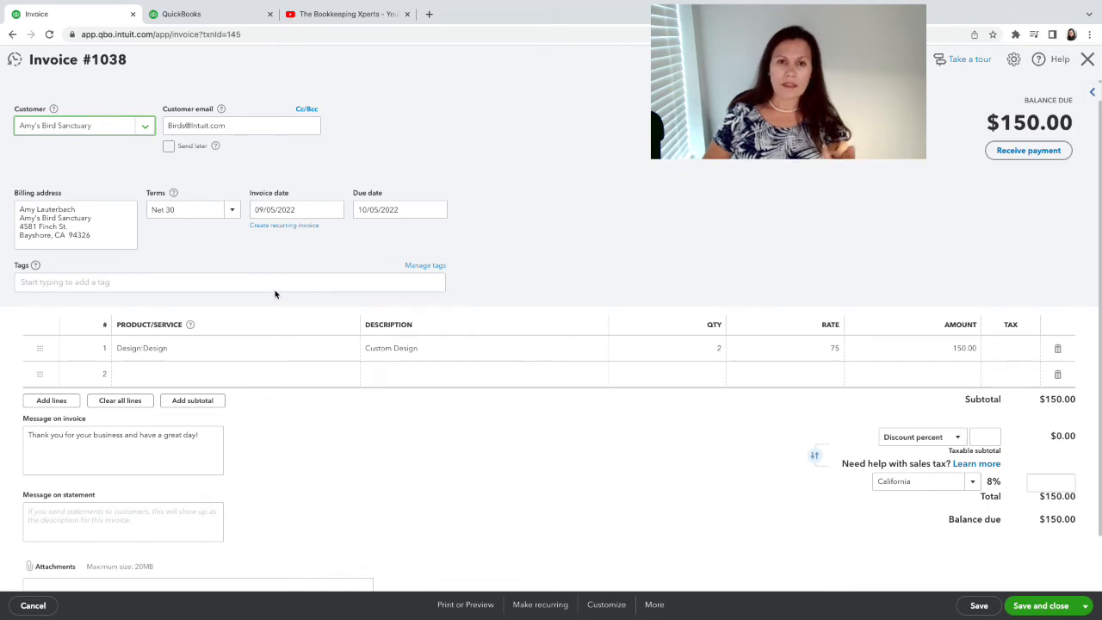
{"action": "left_click", "coordinate": [1088, 59]}
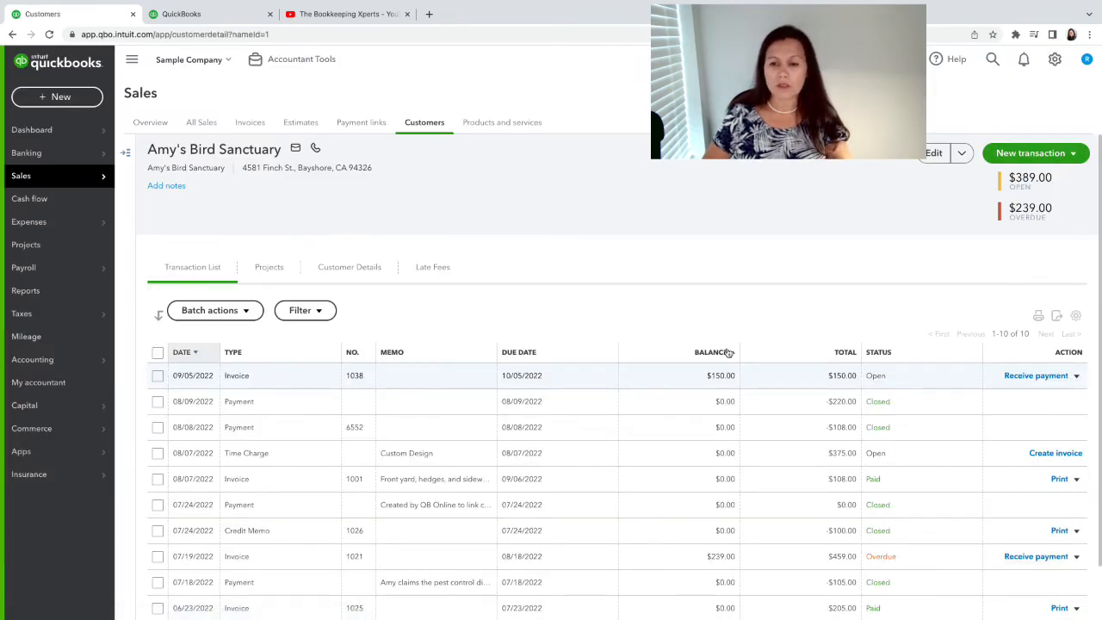
Receive the 150.00 payment for the 09/05/2022 Amy's Bird Sanctuary invoice into Undeposited Funds and save and close it
{"action": "left_click", "coordinate": [1024, 375]}
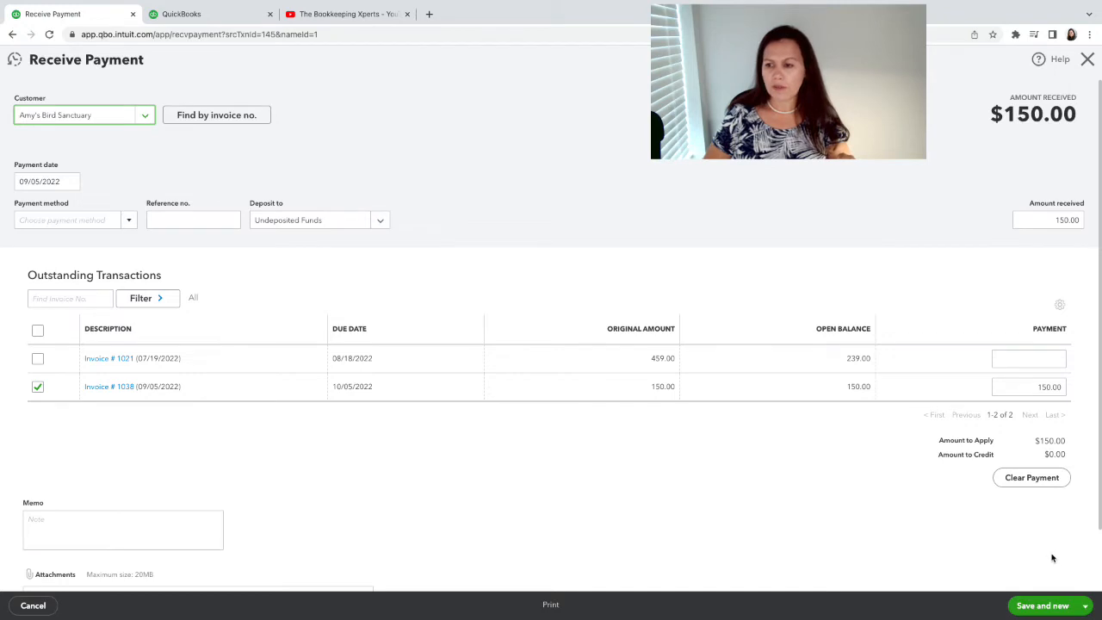
{"action": "left_click", "coordinate": [1083, 607]}
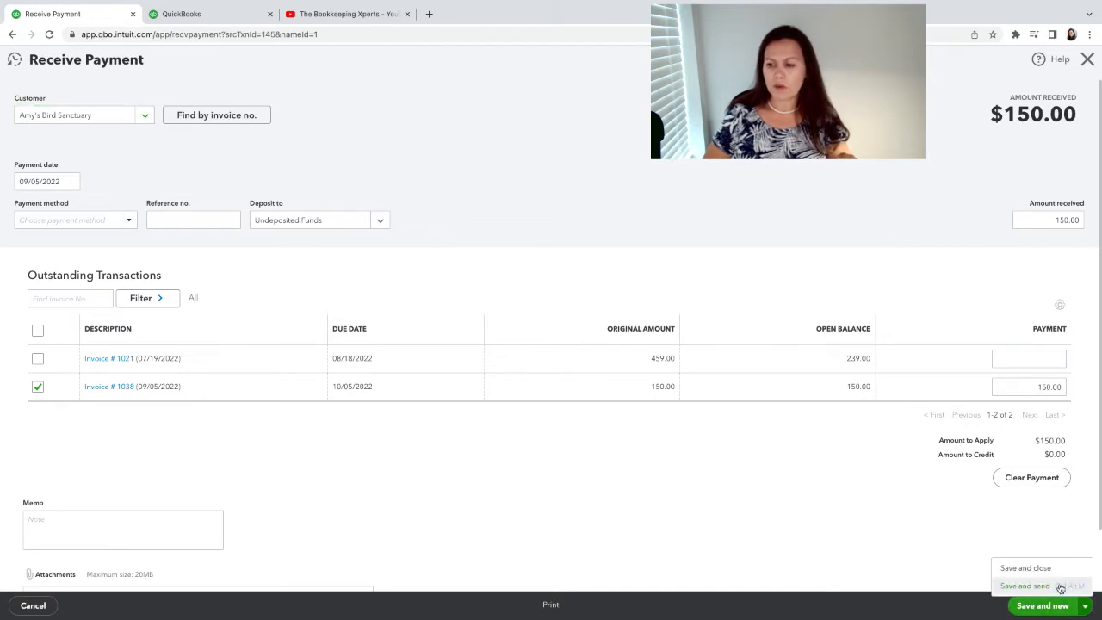
{"action": "left_click", "coordinate": [1058, 572]}
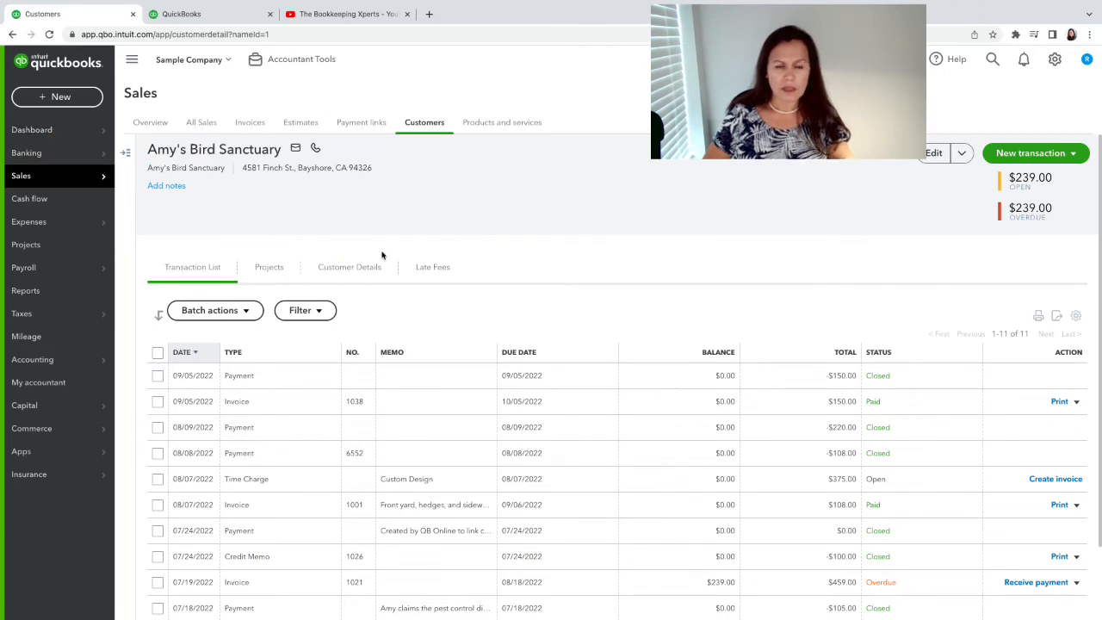
Start receiving a payment from Bill's Windsurf Shop and exclude the 06/23/2022 invoice, keeping only the 50.00 one
{"action": "left_click", "coordinate": [423, 126]}
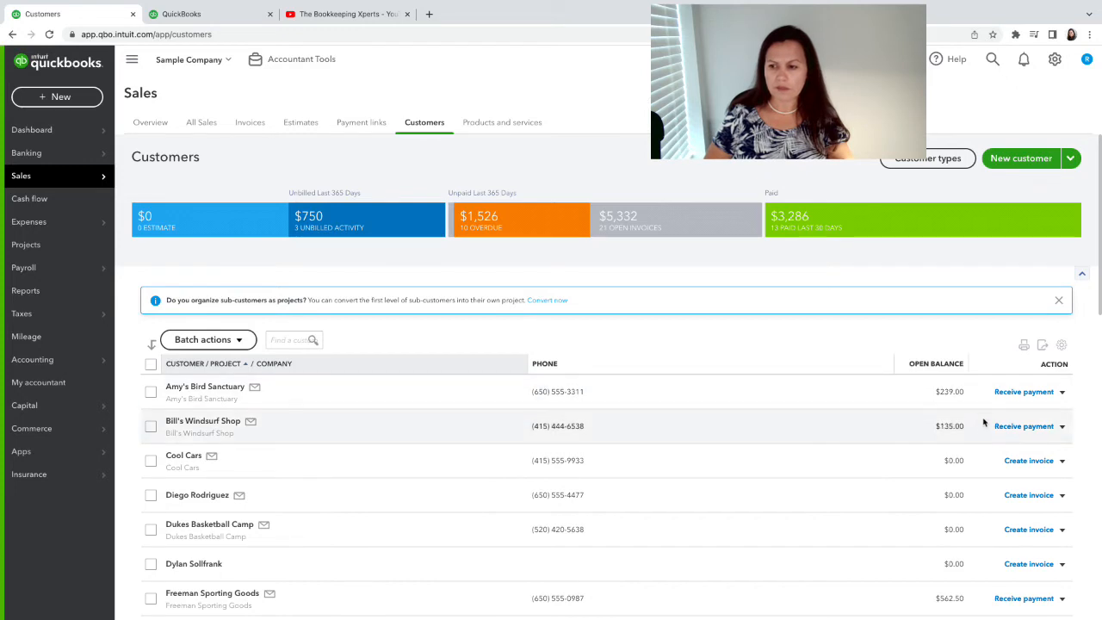
{"action": "left_click", "coordinate": [1038, 431]}
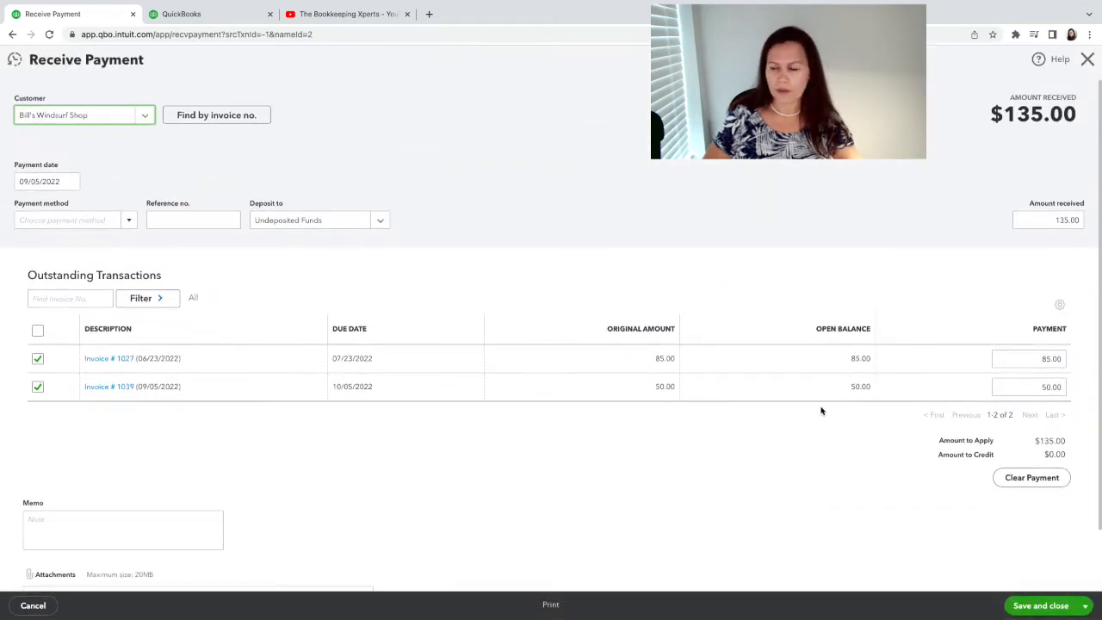
{"action": "left_click", "coordinate": [38, 359]}
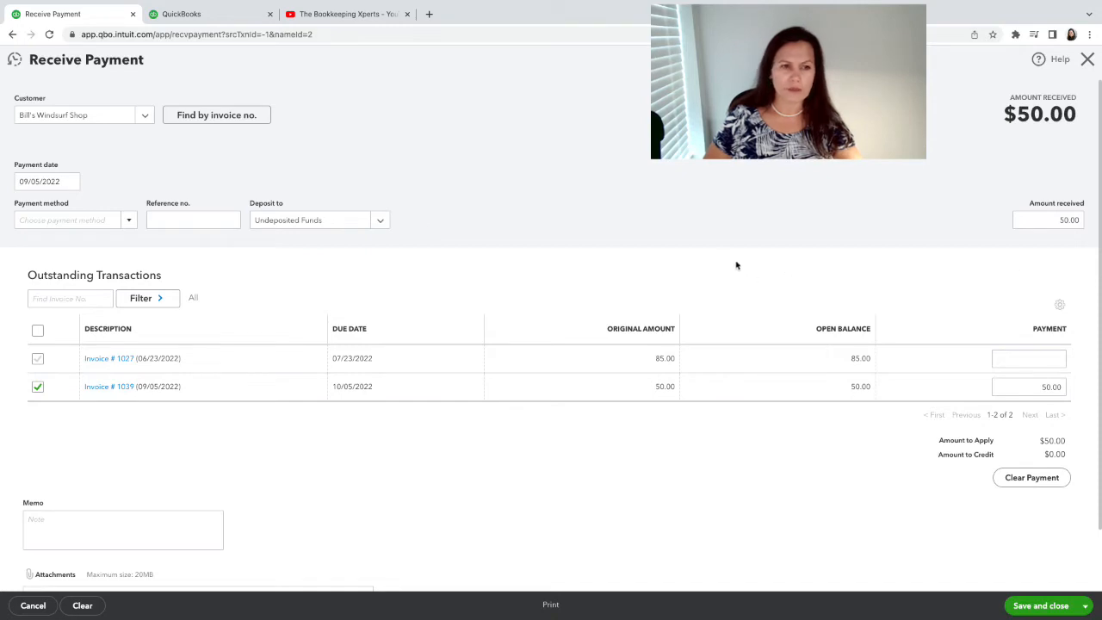
Set the payment date to 10/05/2022 and save and close the Bill's Windsurf Shop payment
{"action": "left_click", "coordinate": [74, 186]}
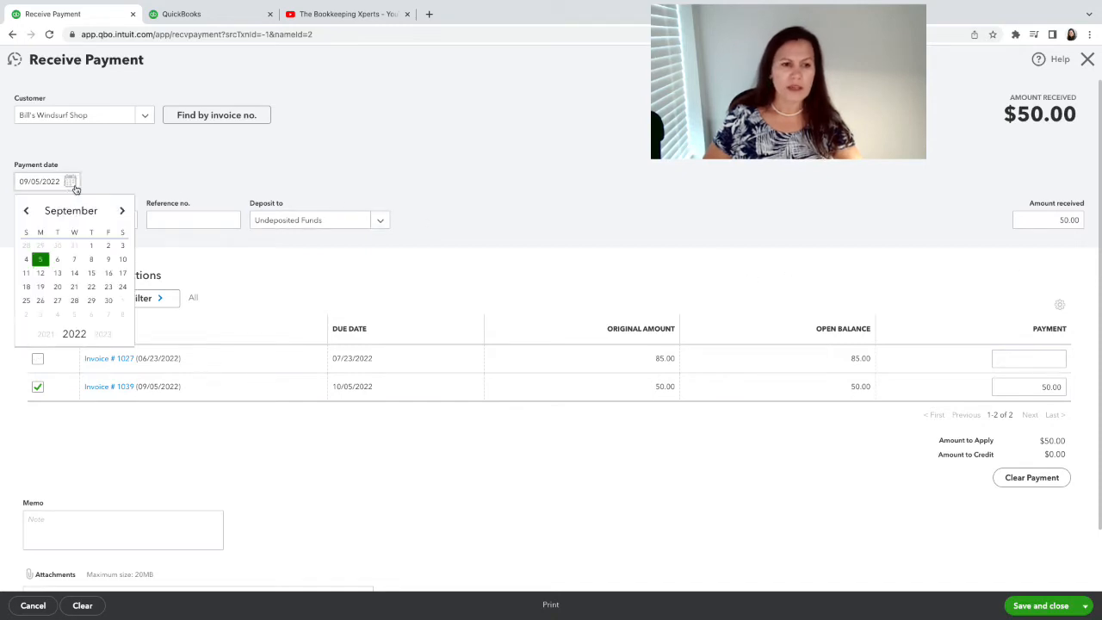
{"action": "left_click", "coordinate": [121, 213]}
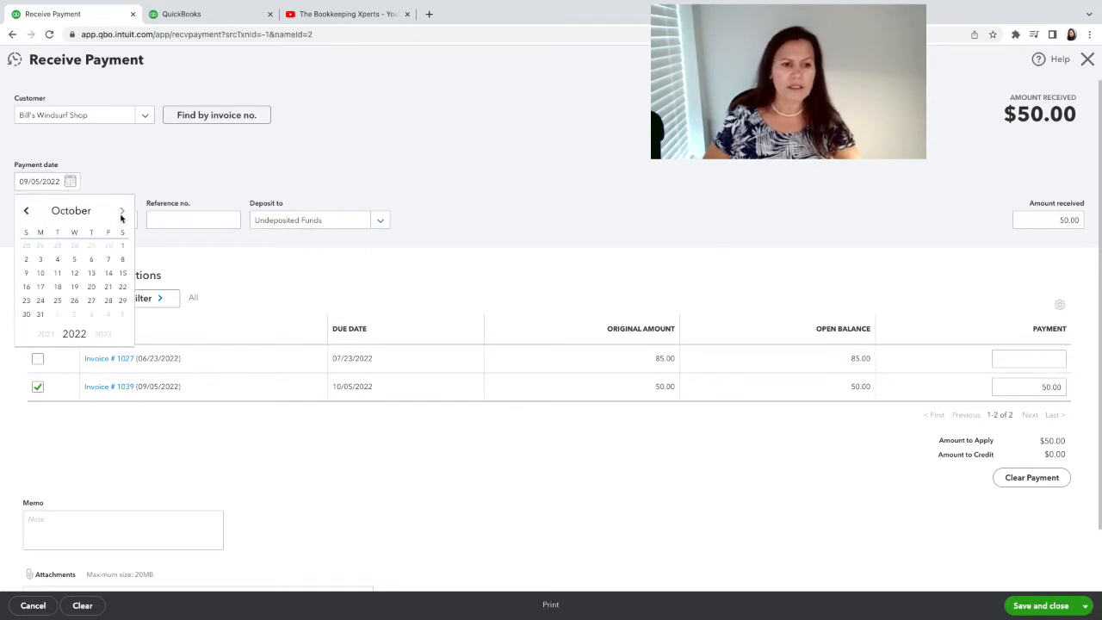
{"action": "left_click", "coordinate": [74, 259]}
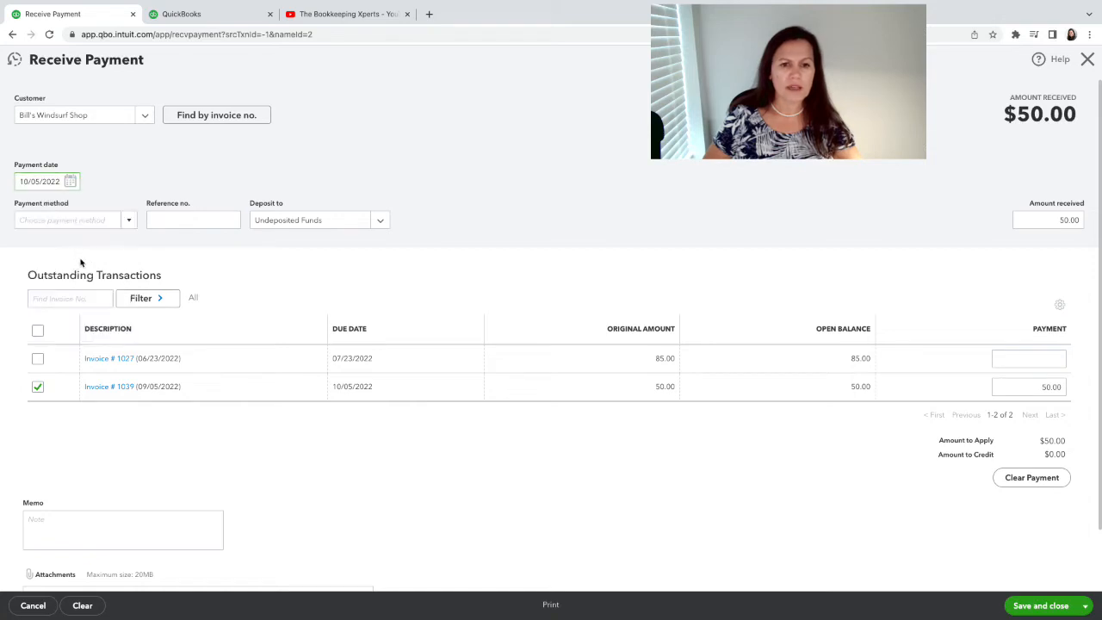
{"action": "left_click", "coordinate": [1053, 606]}
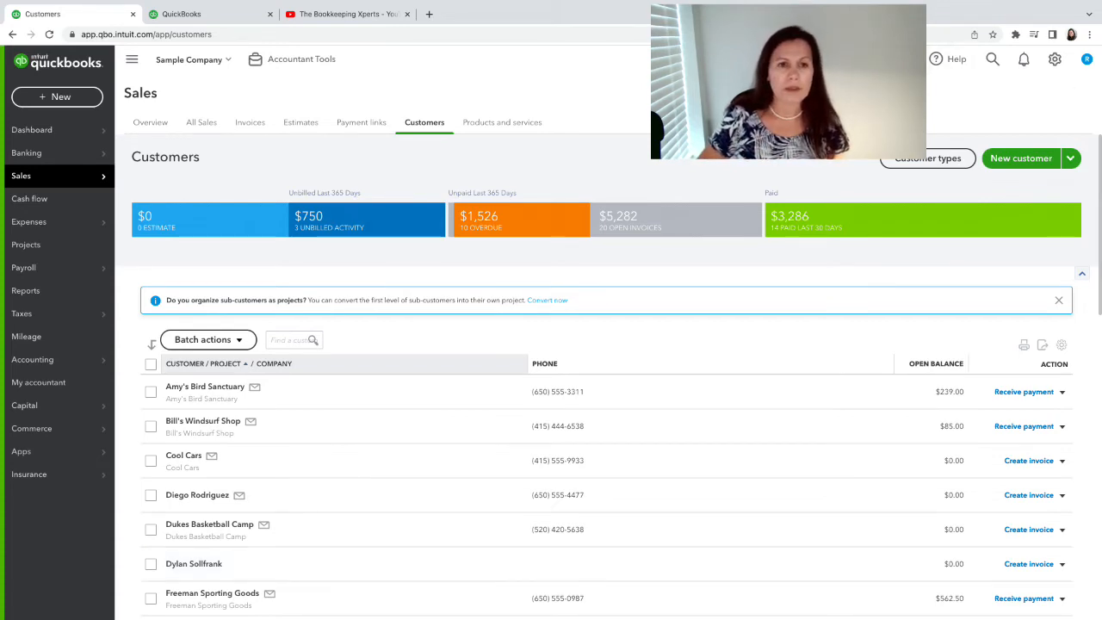
Start a bank deposit dated 09/05/2022 with the 150.00 Amy's Bird Sanctuary payment and check it against the bank transactions feed
{"action": "left_click", "coordinate": [49, 98]}
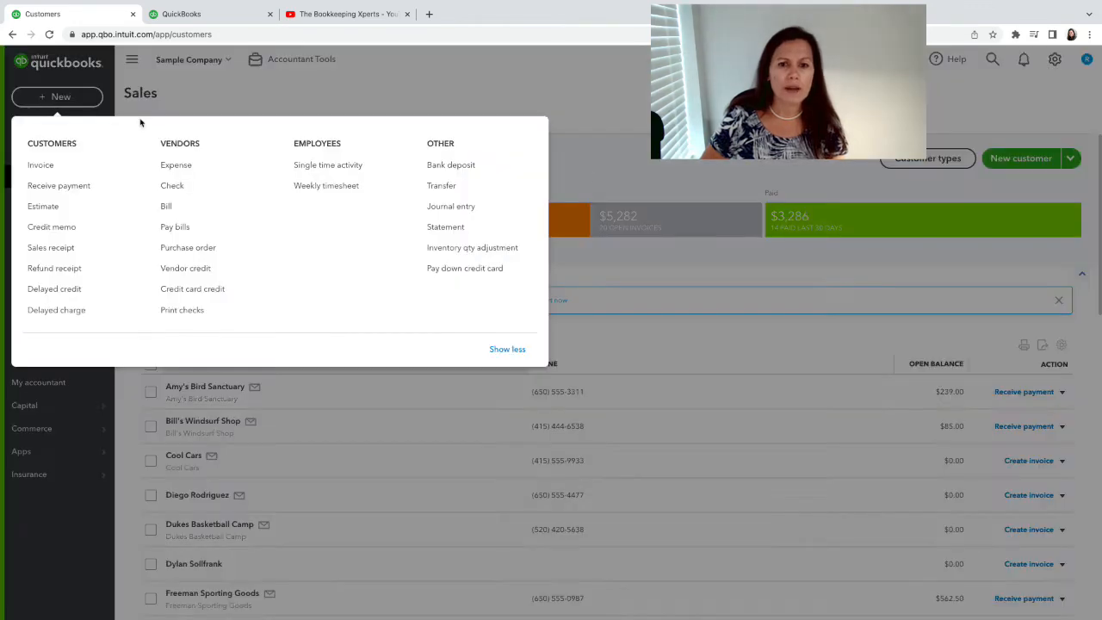
{"action": "left_click", "coordinate": [475, 172]}
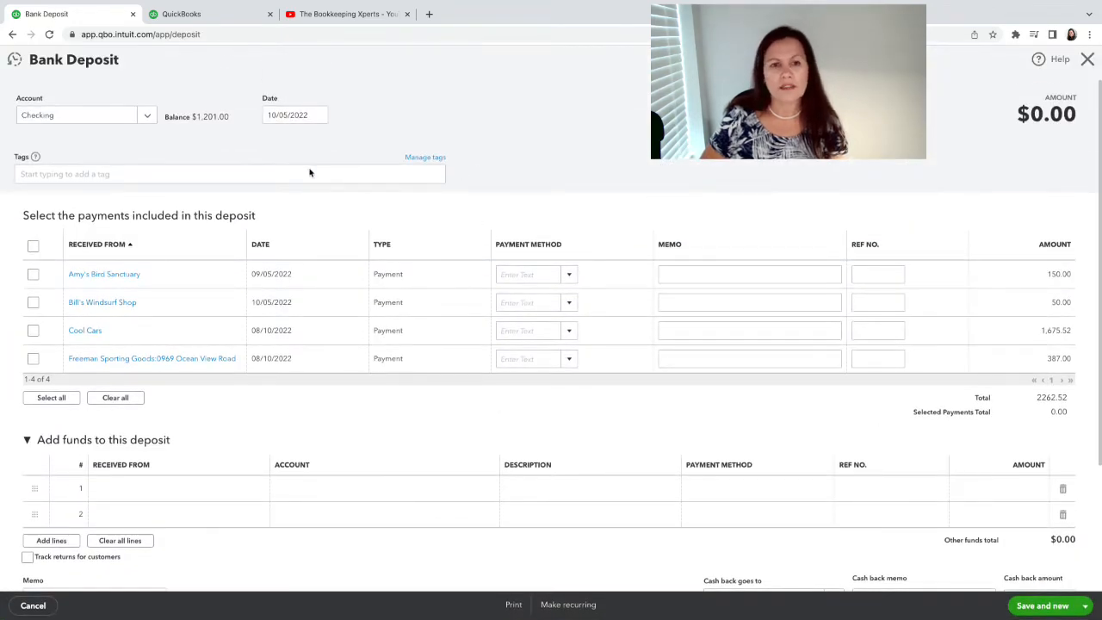
{"action": "left_click", "coordinate": [33, 274]}
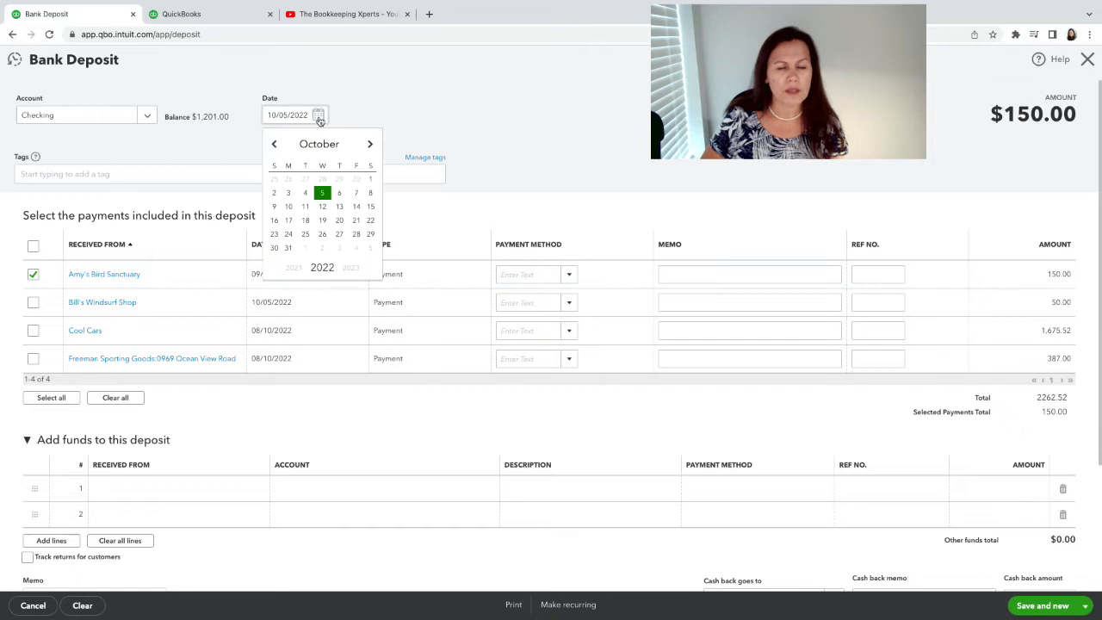
{"action": "left_click", "coordinate": [274, 143]}
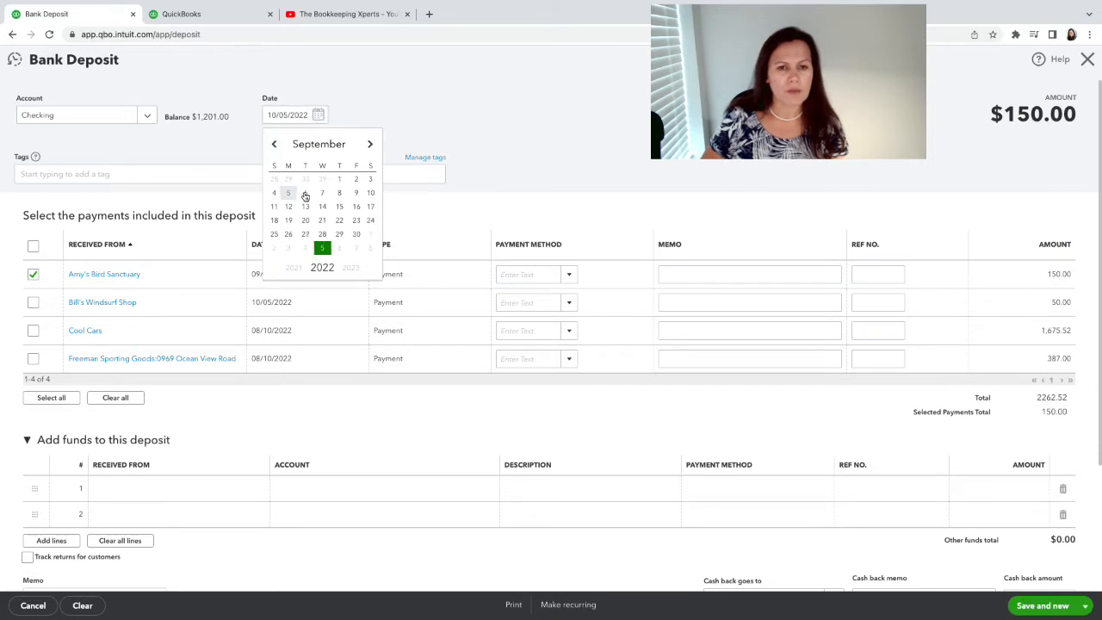
{"action": "left_click", "coordinate": [288, 193]}
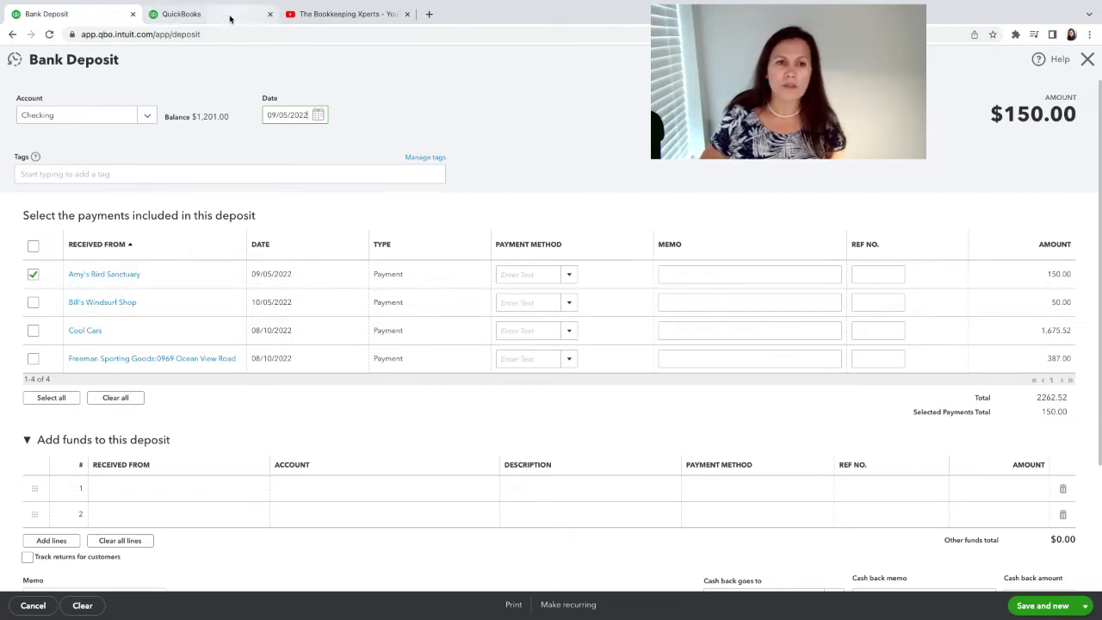
{"action": "left_click", "coordinate": [189, 14]}
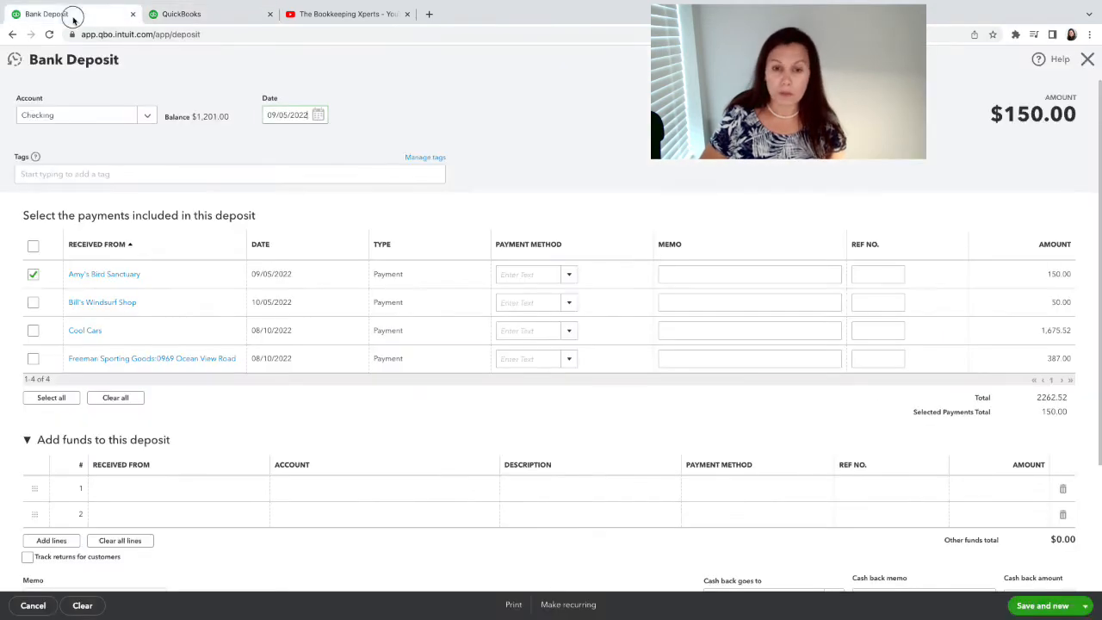
{"action": "left_click", "coordinate": [73, 15]}
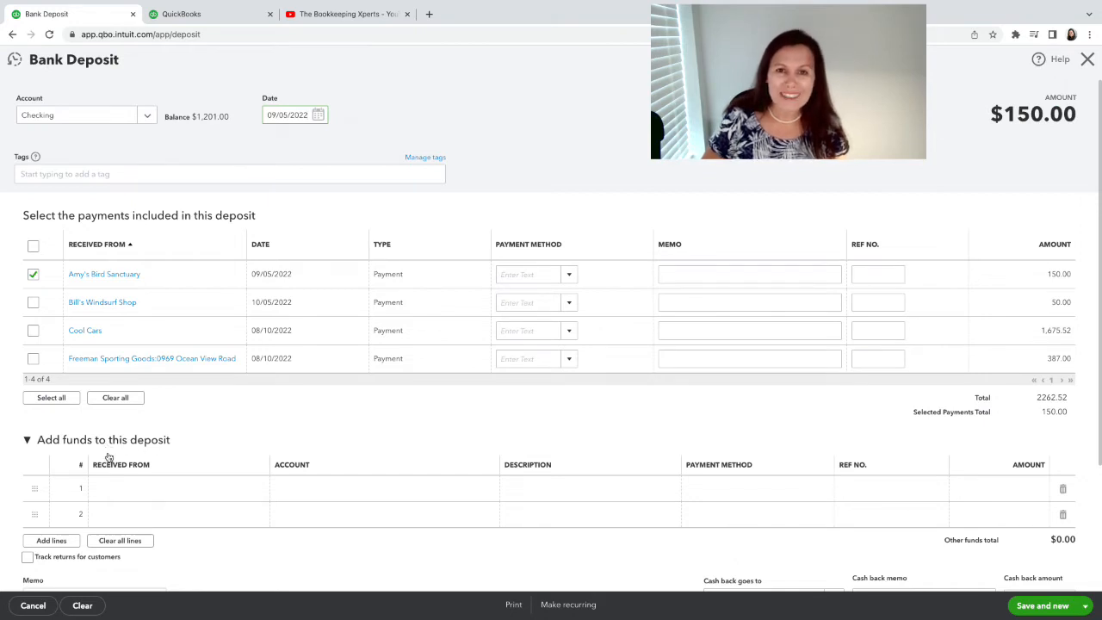
Add a funds line received from Amy's Bird Sanctuary to the deposit and dismiss the open-invoice notice
{"action": "left_click", "coordinate": [137, 495]}
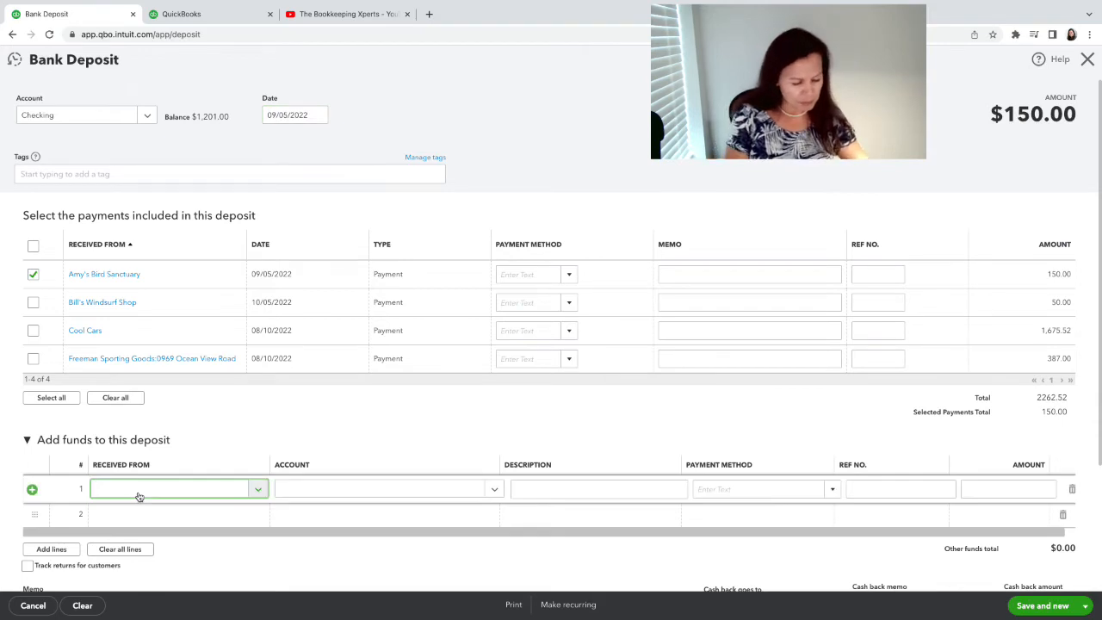
{"action": "type", "text": "Amy"}
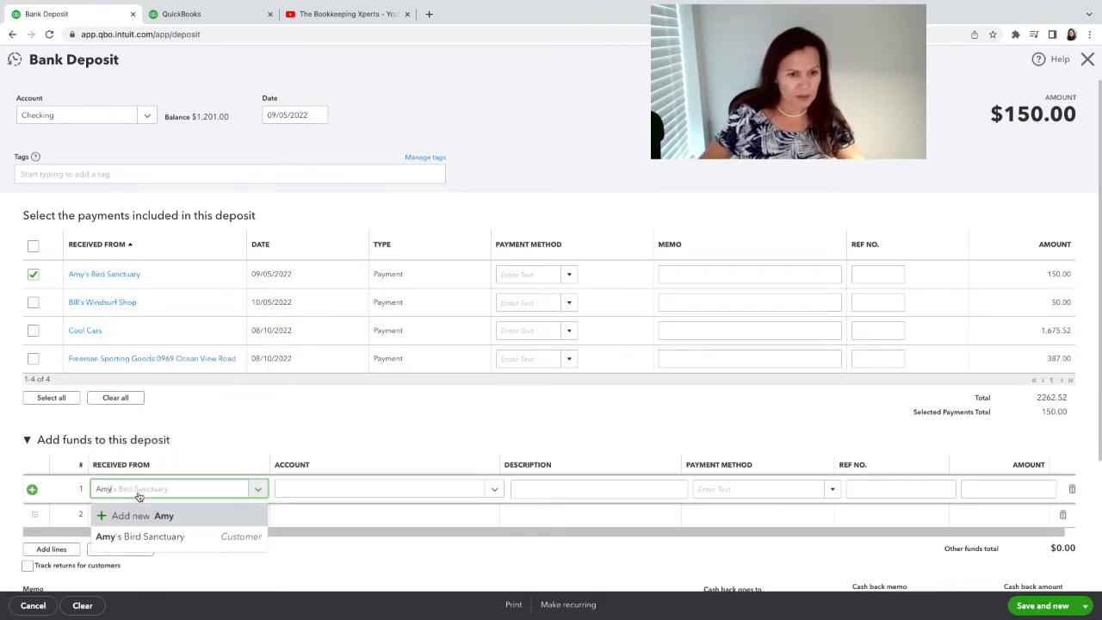
{"action": "left_click", "coordinate": [140, 536]}
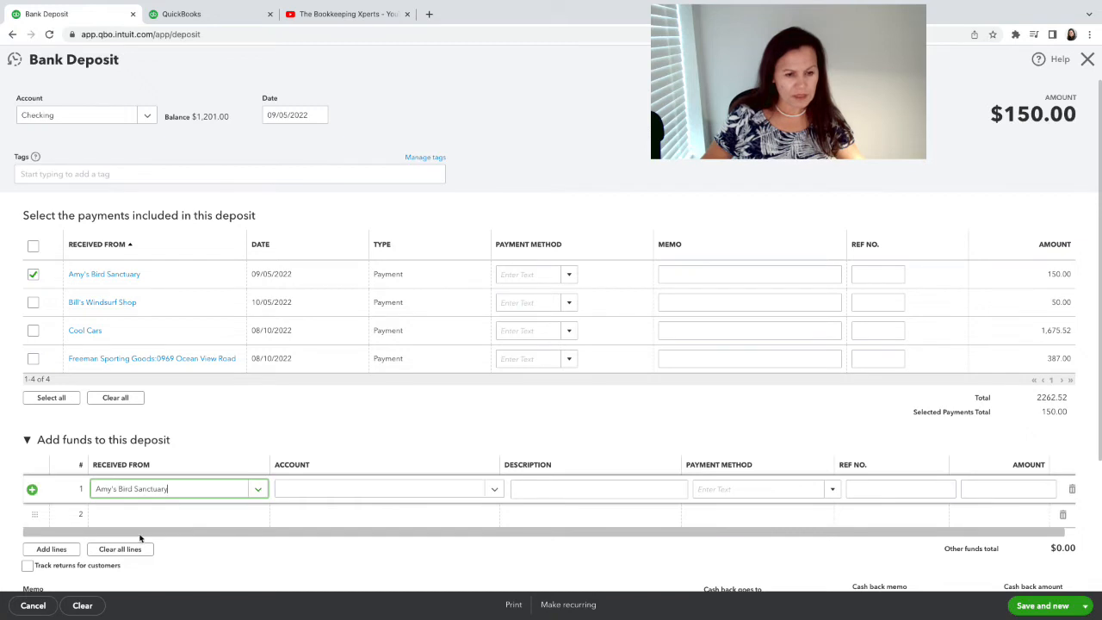
{"action": "left_click", "coordinate": [308, 493]}
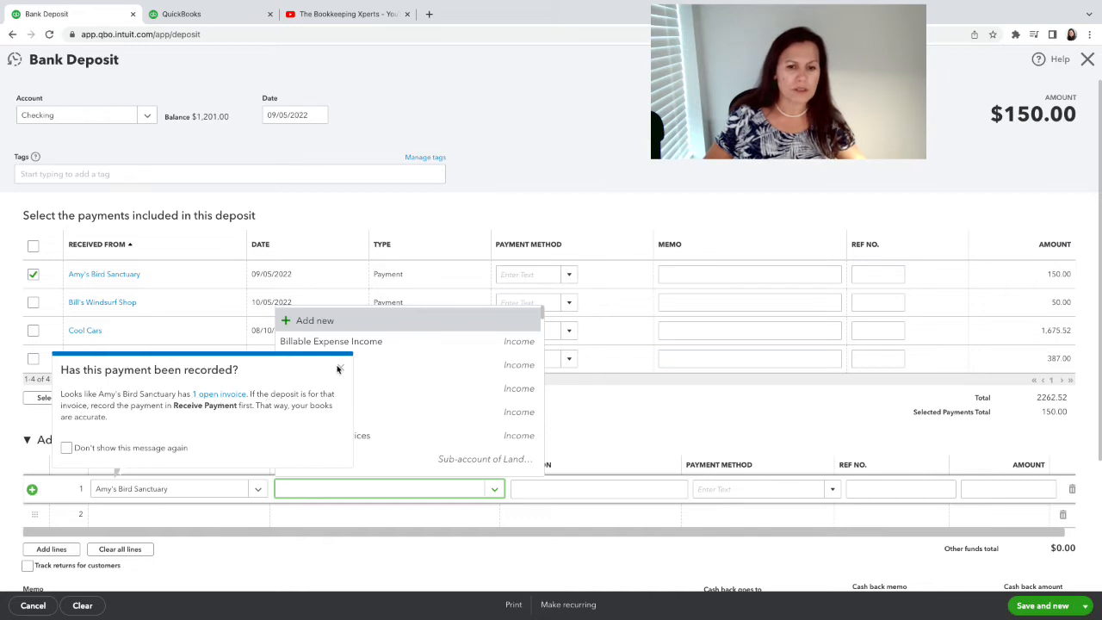
{"action": "left_click", "coordinate": [340, 371]}
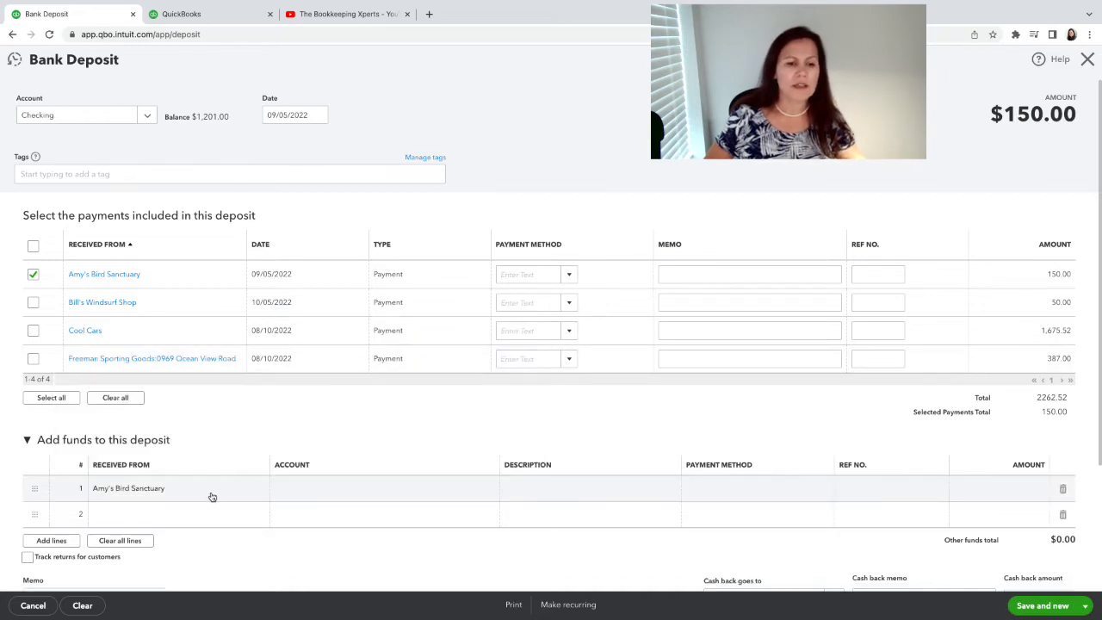
Assign the added Amy's Bird Sanctuary line to the Design income account with an amount of 50.00
{"action": "left_click", "coordinate": [328, 490]}
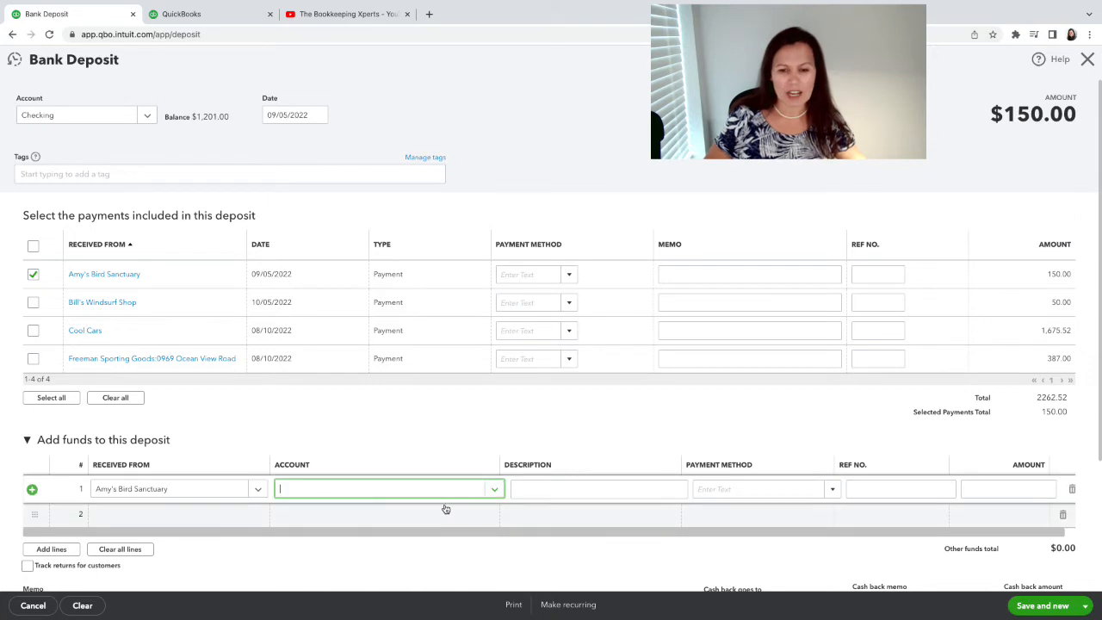
{"action": "left_click", "coordinate": [486, 492]}
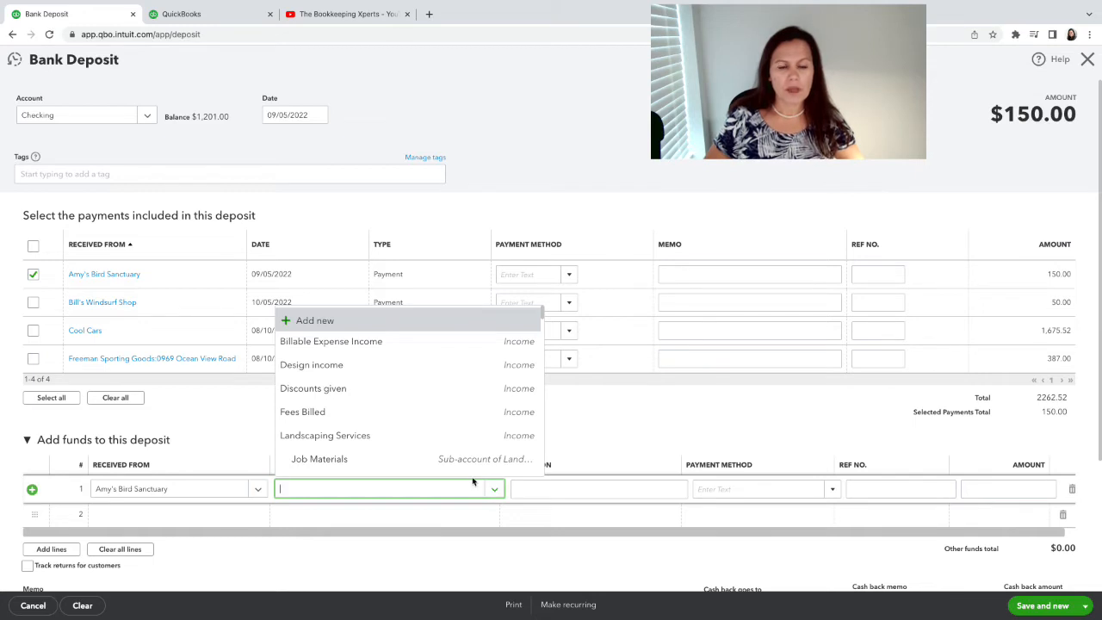
{"action": "left_click", "coordinate": [396, 365]}
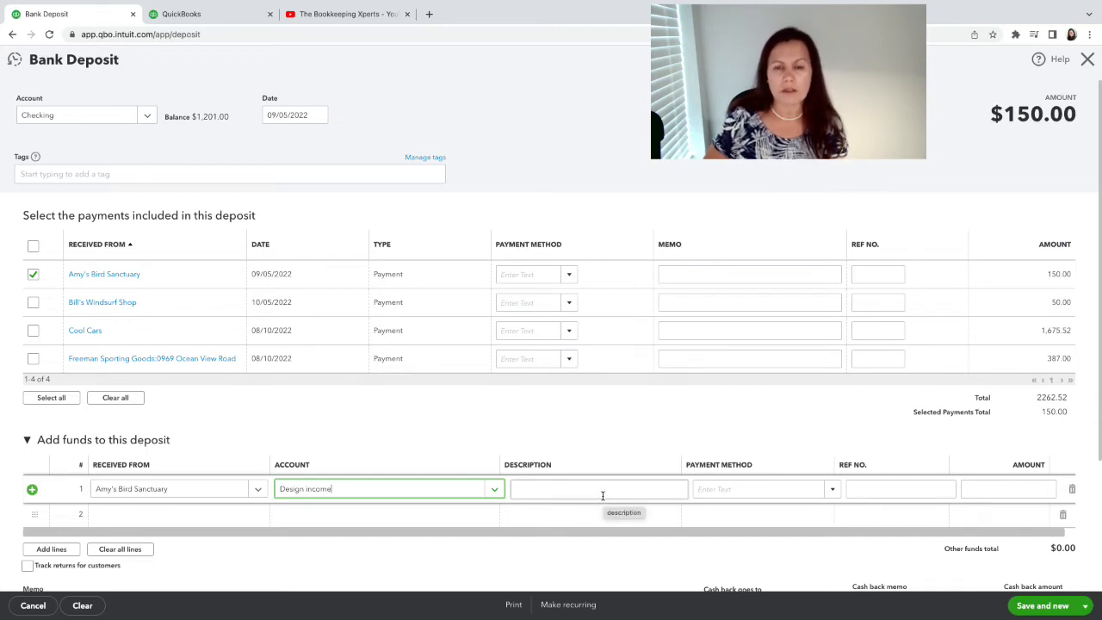
{"action": "left_click", "coordinate": [995, 485]}
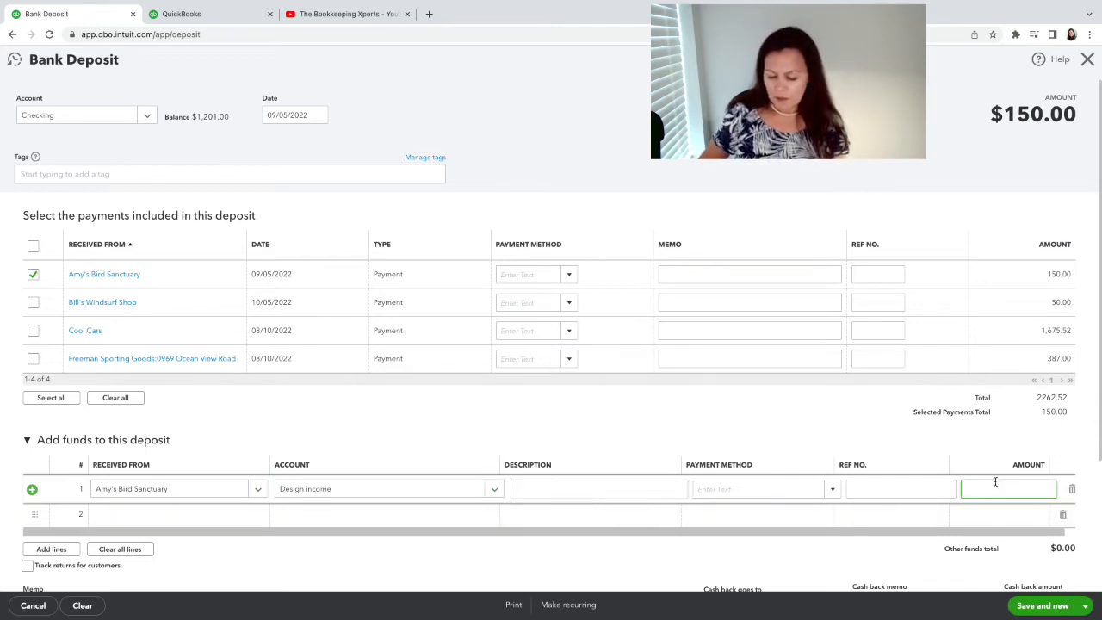
{"action": "type", "text": "50.00"}
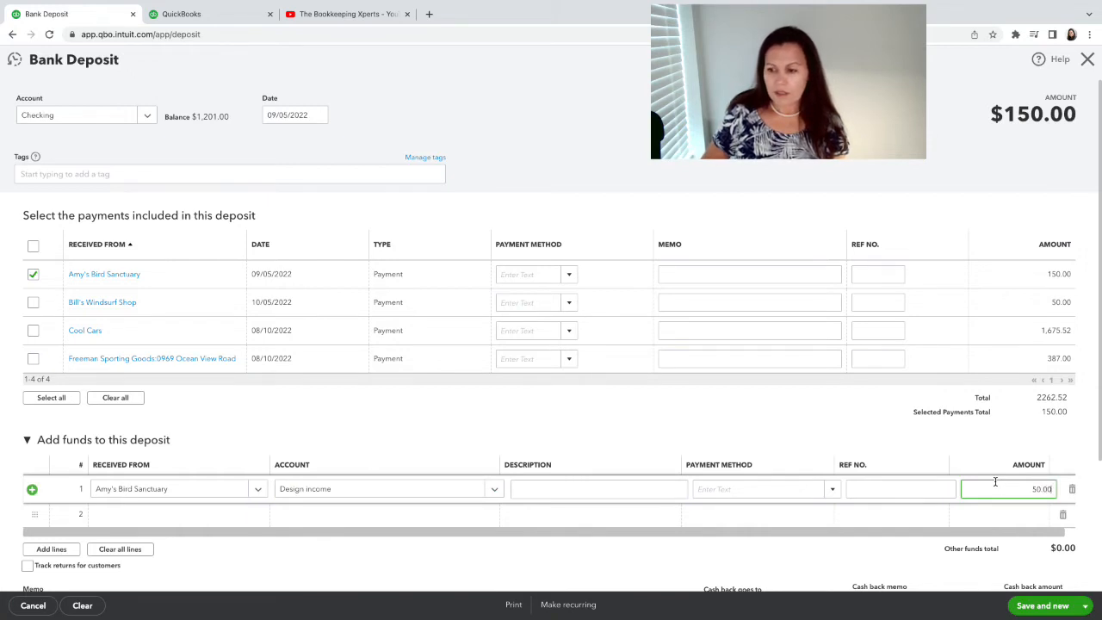
{"action": "left_click", "coordinate": [796, 556]}
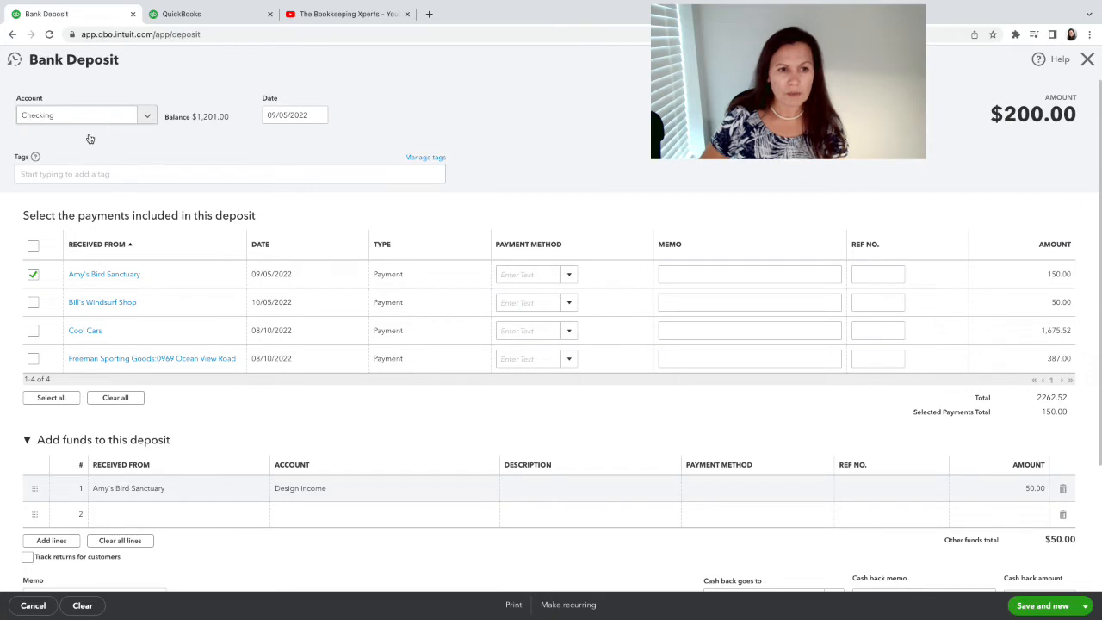
Review the deposit's selected payment, added funds line and overall total
{"action": "scroll", "coordinate": [725, 361], "scroll_direction": "down", "scroll_amount": 1}
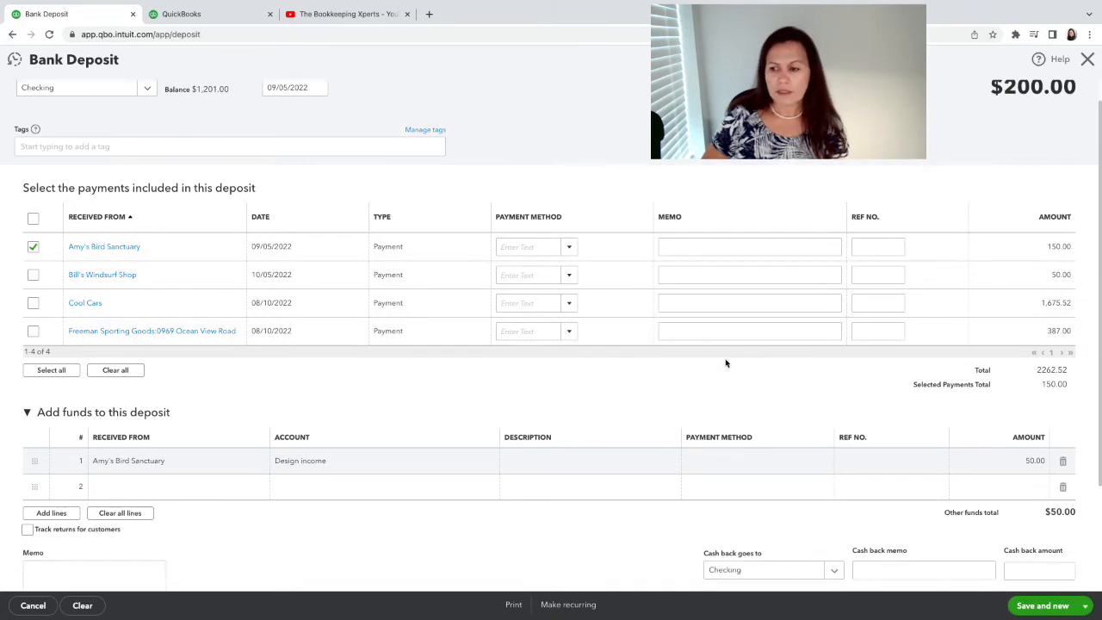
{"action": "scroll", "coordinate": [805, 420], "scroll_direction": "down", "scroll_amount": 1}
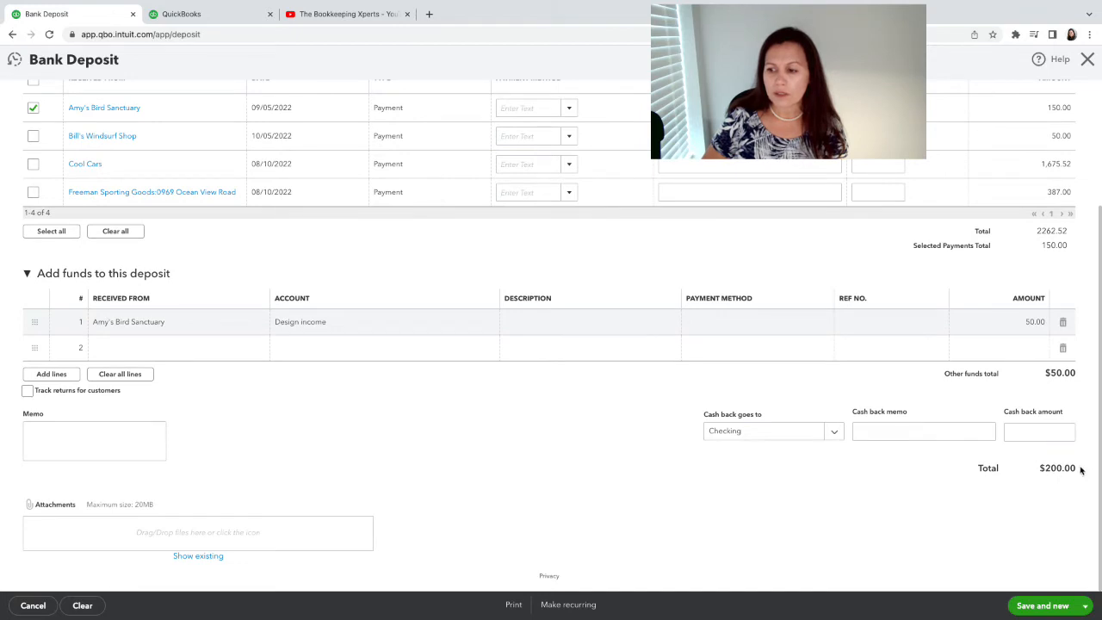
{"action": "scroll", "coordinate": [900, 361], "scroll_direction": "up", "scroll_amount": 2}
{"action": "scroll", "coordinate": [892, 360], "scroll_direction": "up", "scroll_amount": 1}
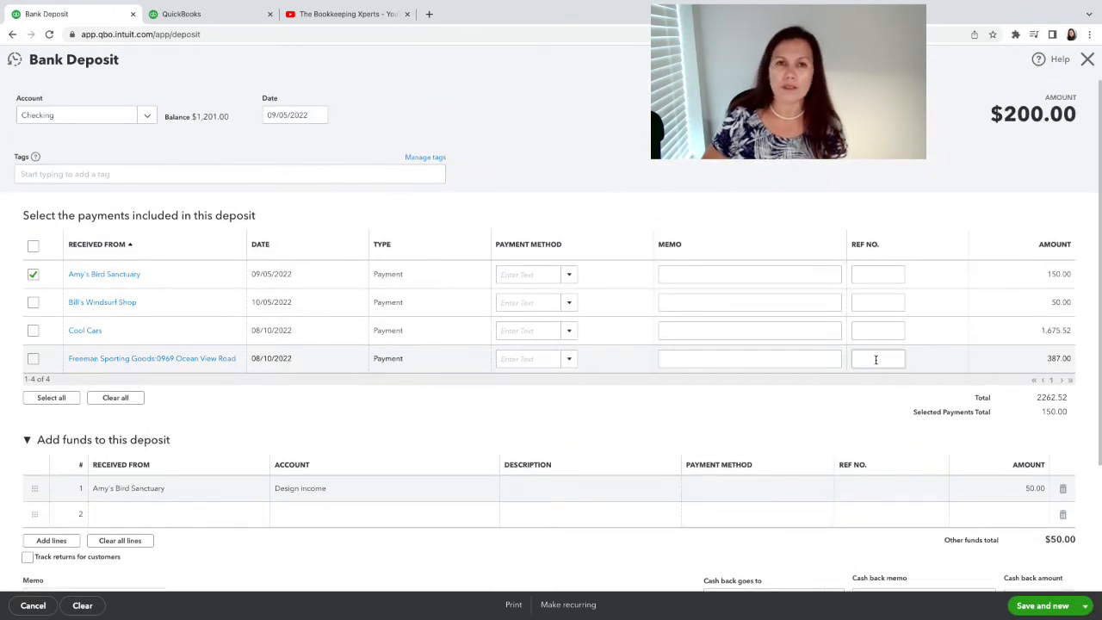
{"action": "scroll", "coordinate": [875, 360], "scroll_direction": "down", "scroll_amount": 1}
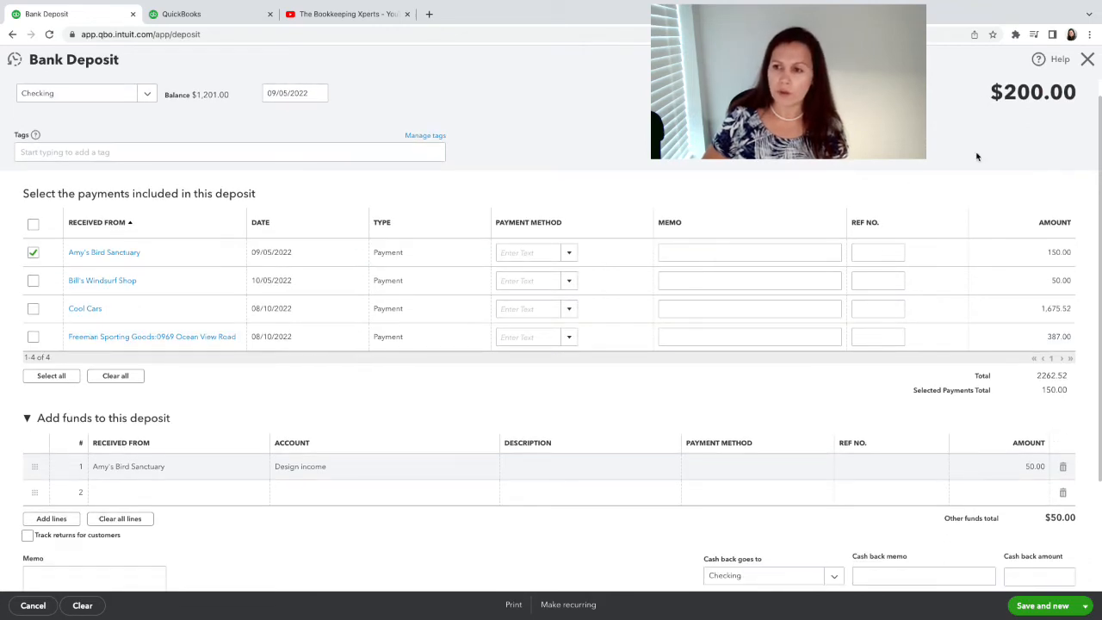
{"action": "scroll", "coordinate": [1024, 295], "scroll_direction": "down", "scroll_amount": 2}
{"action": "scroll", "coordinate": [1014, 312], "scroll_direction": "up", "scroll_amount": 2}
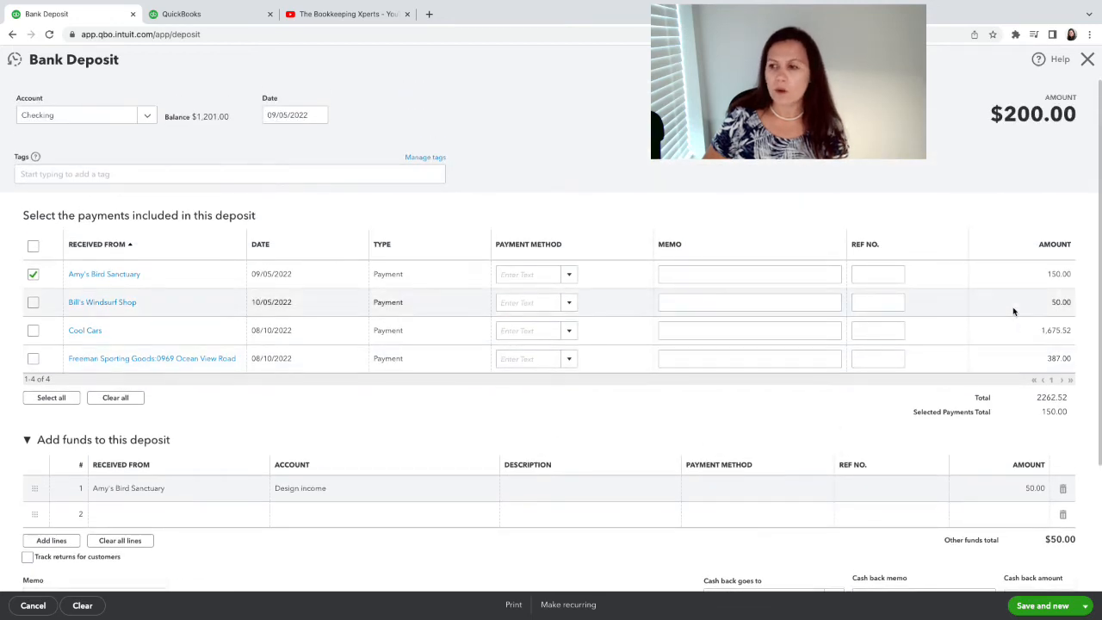
{"action": "scroll", "coordinate": [1045, 468], "scroll_direction": "down", "scroll_amount": 1}
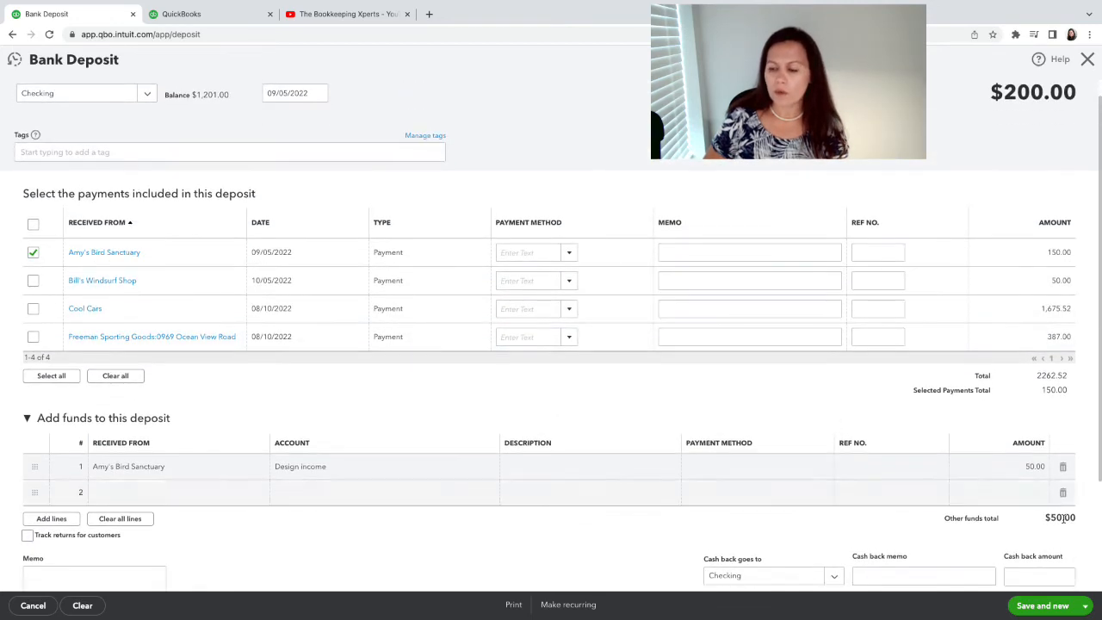
Save and close the bank deposit and go to the Checking account's bank transactions
{"action": "left_click", "coordinate": [1086, 607]}
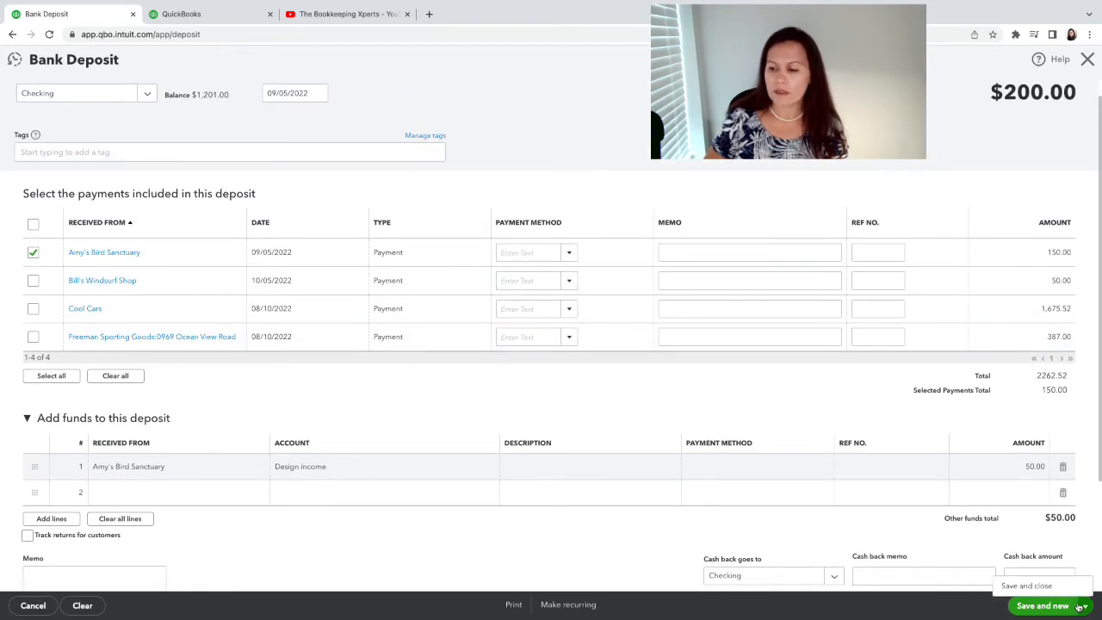
{"action": "left_click", "coordinate": [1026, 585]}
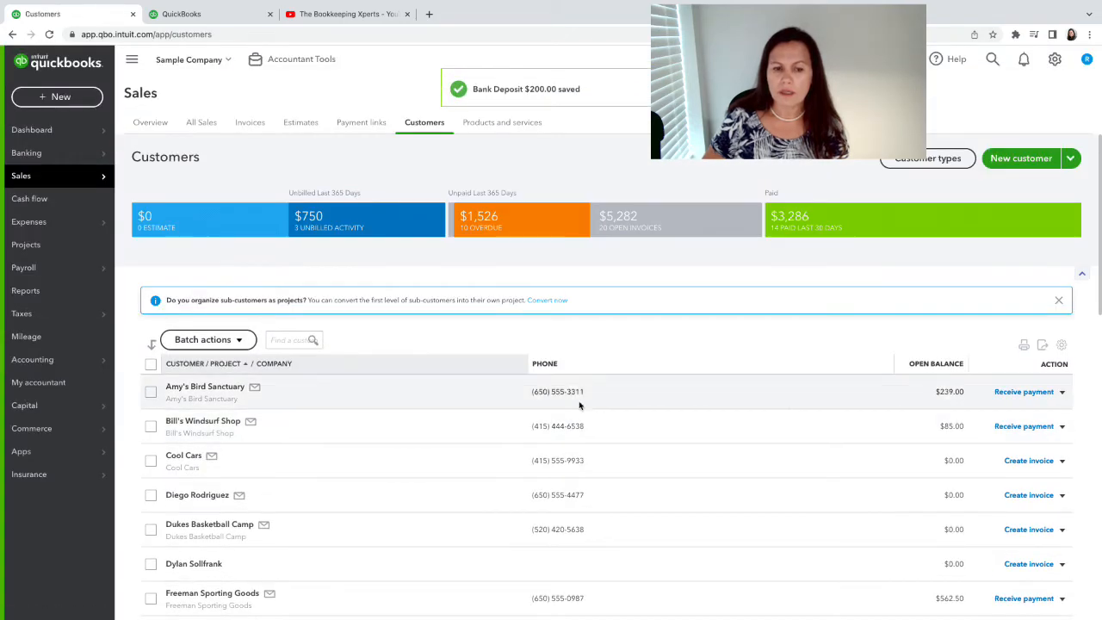
{"action": "left_click", "coordinate": [35, 156]}
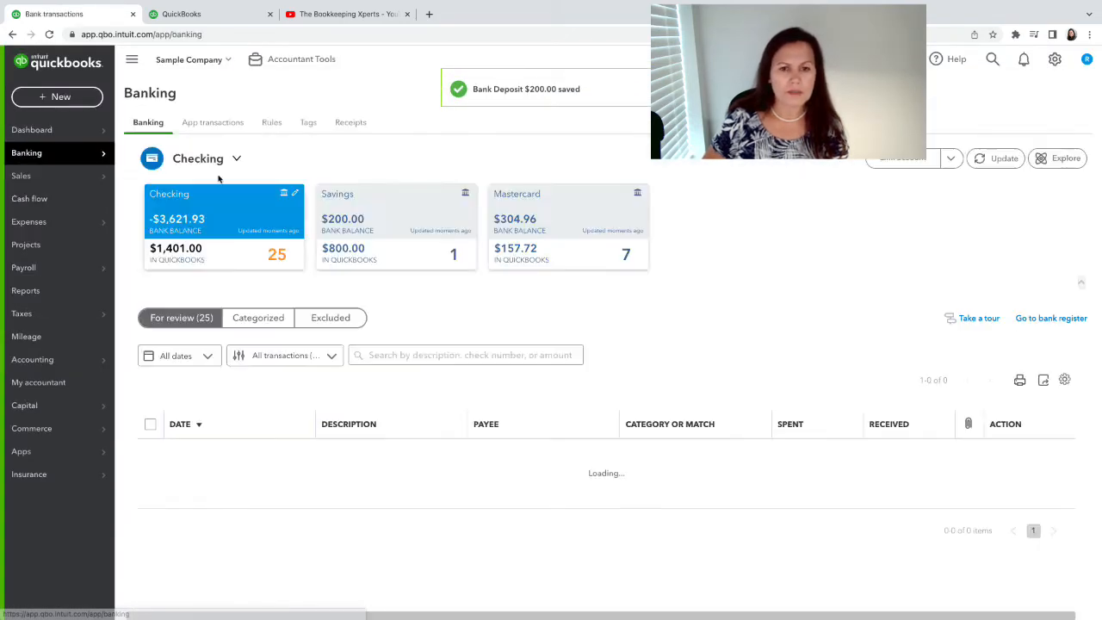
Inspect the deposit suggested for the 09/05/2022 bank transaction of $200.00 from Amy's Bird Sanctuary and match the two
{"action": "scroll", "coordinate": [380, 331], "scroll_direction": "down", "scroll_amount": 2}
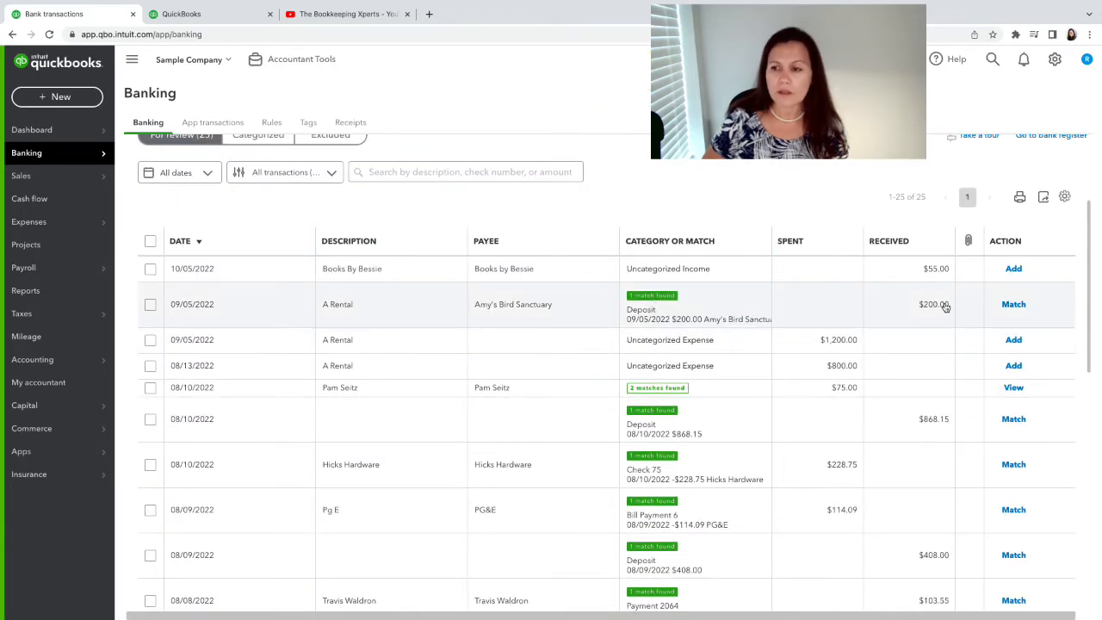
{"action": "left_click", "coordinate": [939, 306]}
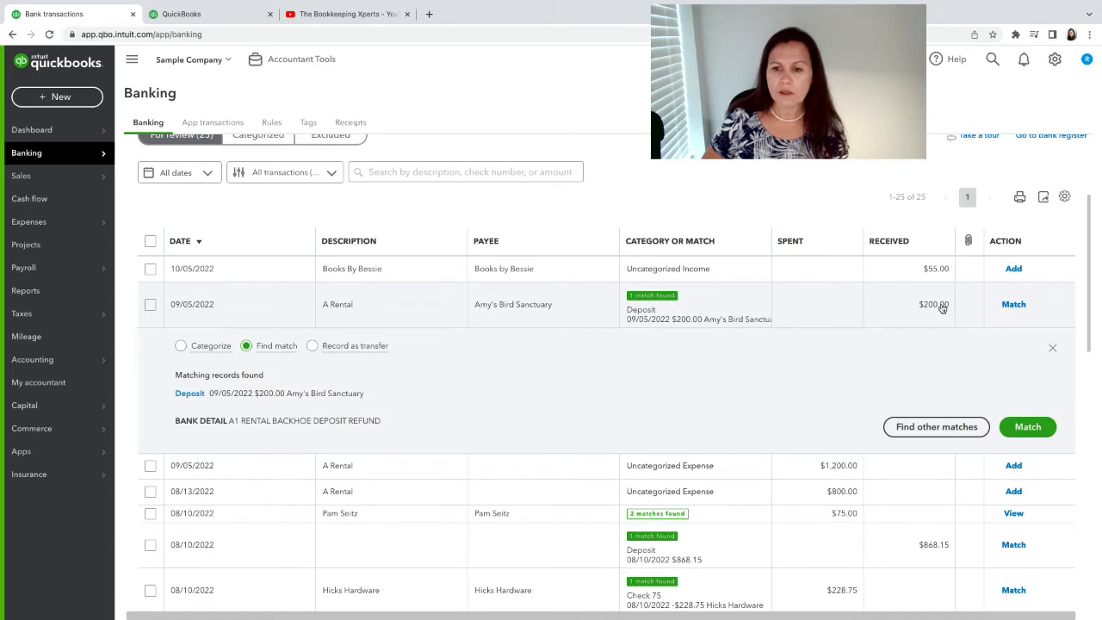
{"action": "left_click", "coordinate": [200, 394]}
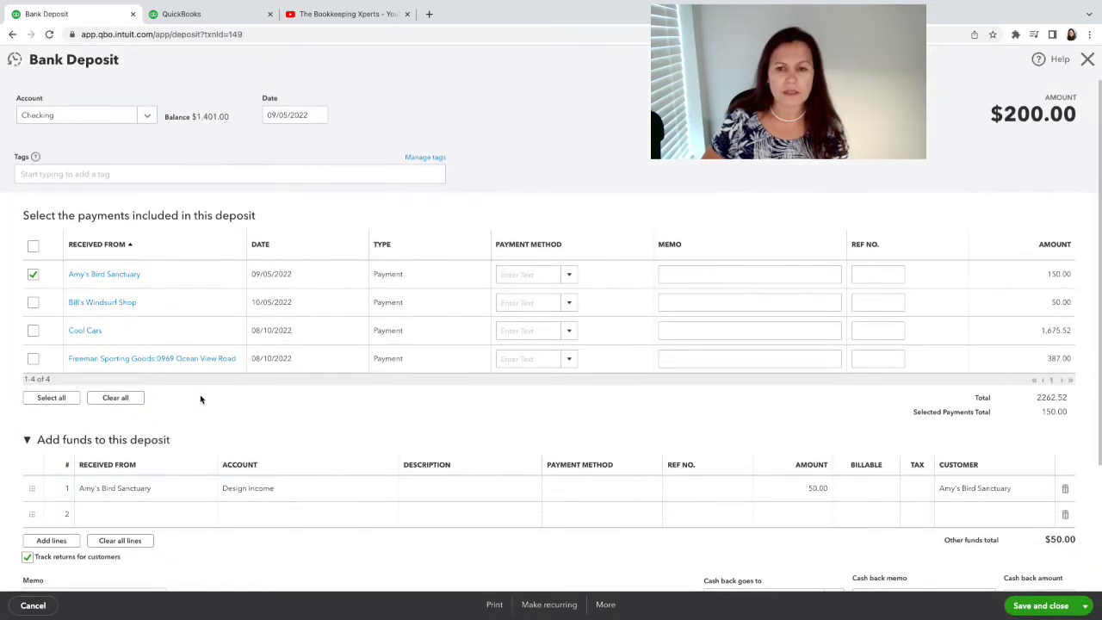
{"action": "left_click", "coordinate": [1090, 64]}
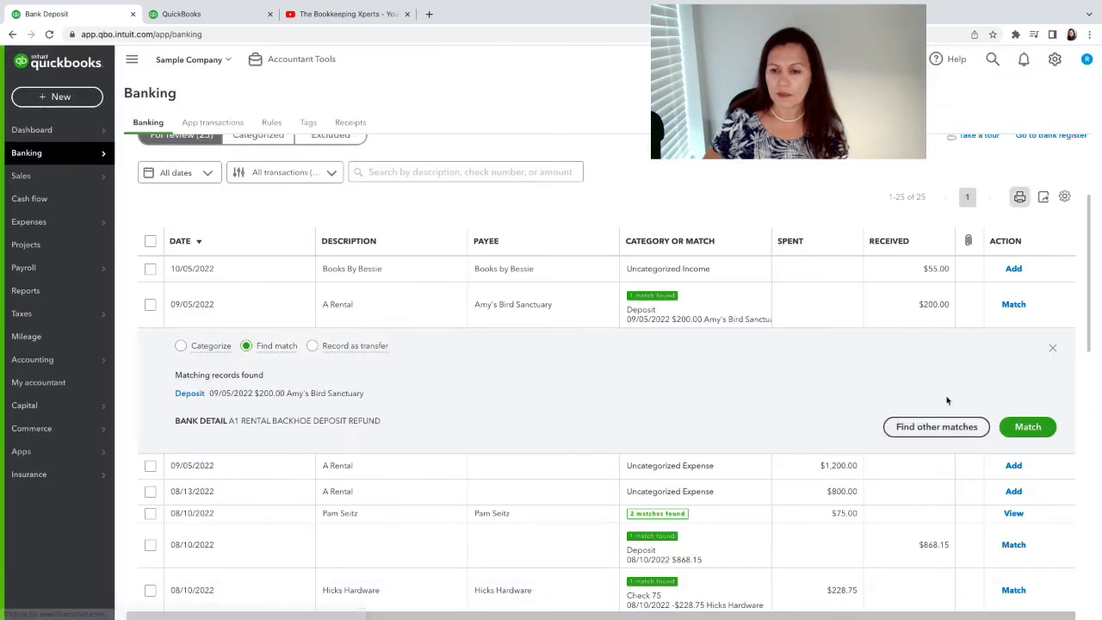
{"action": "left_click", "coordinate": [1028, 426]}
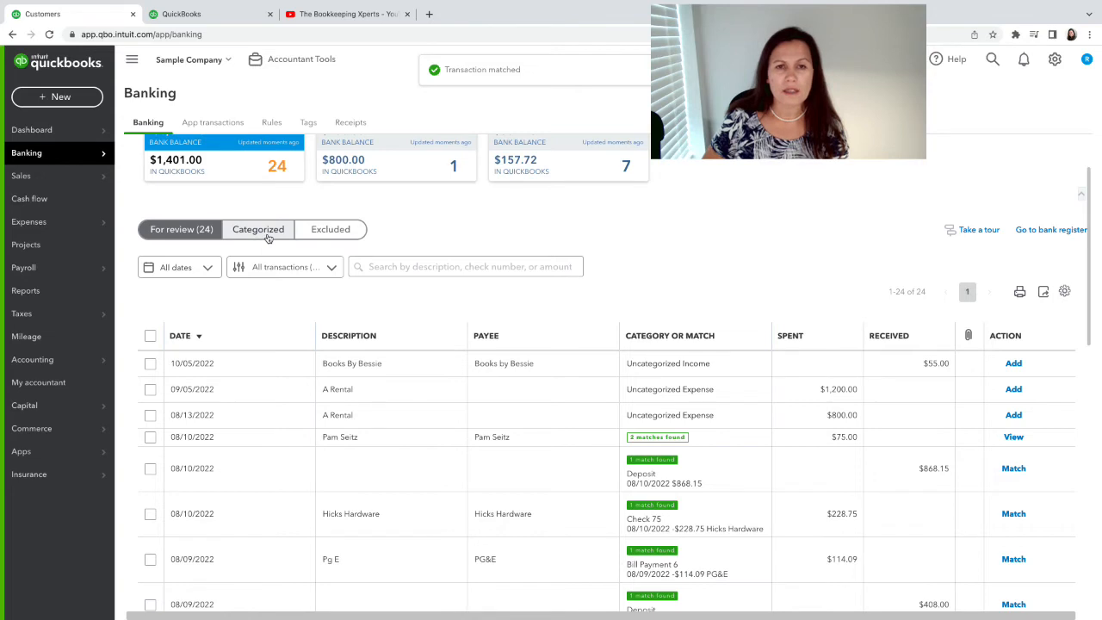
{"action": "scroll", "coordinate": [268, 238], "scroll_direction": "up", "scroll_amount": 2}
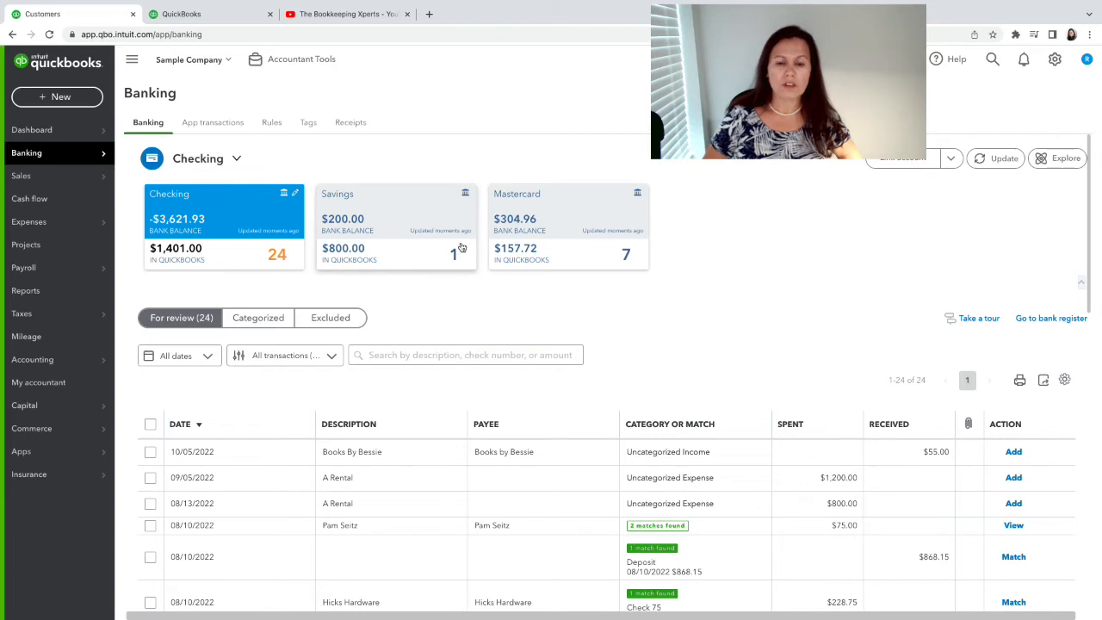
{"action": "scroll", "coordinate": [718, 458], "scroll_direction": "down", "scroll_amount": 1}
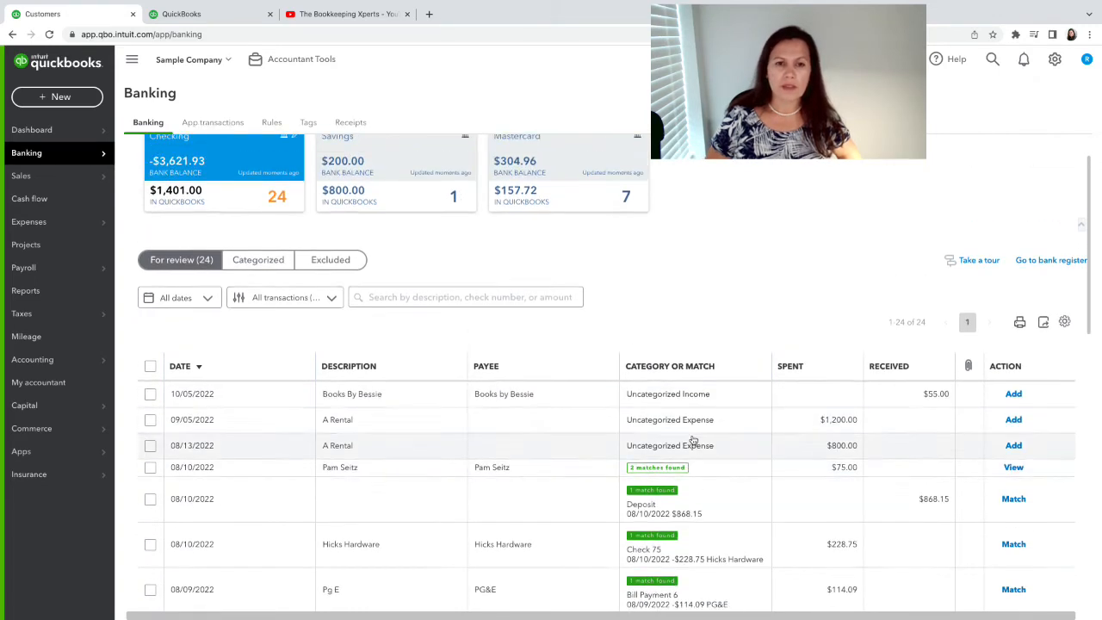
{"action": "scroll", "coordinate": [645, 397], "scroll_direction": "up", "scroll_amount": 1}
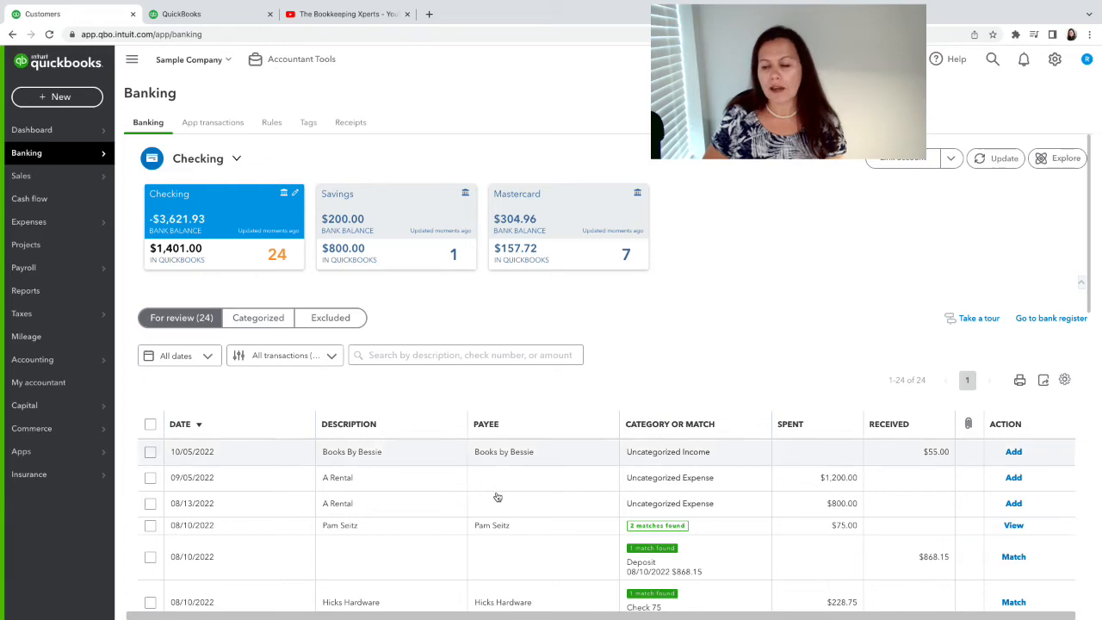
Look over the Checking account's categorized transactions and view the deposit matched to the 09/05/2022 A Rental transaction
{"action": "scroll", "coordinate": [728, 482], "scroll_direction": "down", "scroll_amount": 2}
{"action": "scroll", "coordinate": [728, 478], "scroll_direction": "up", "scroll_amount": 2}
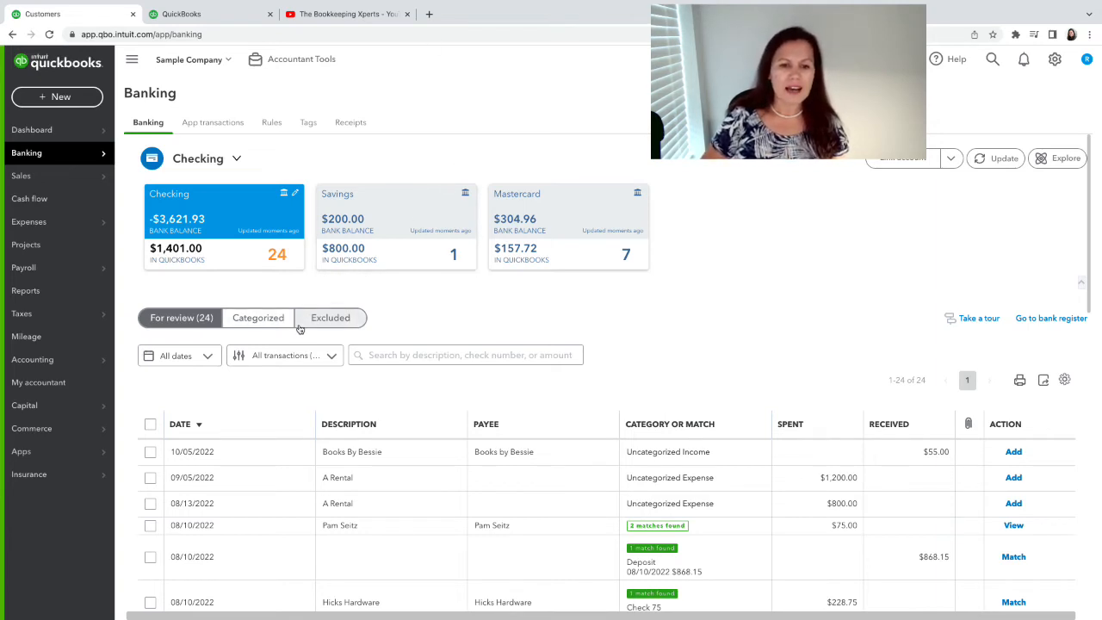
{"action": "left_click", "coordinate": [245, 323]}
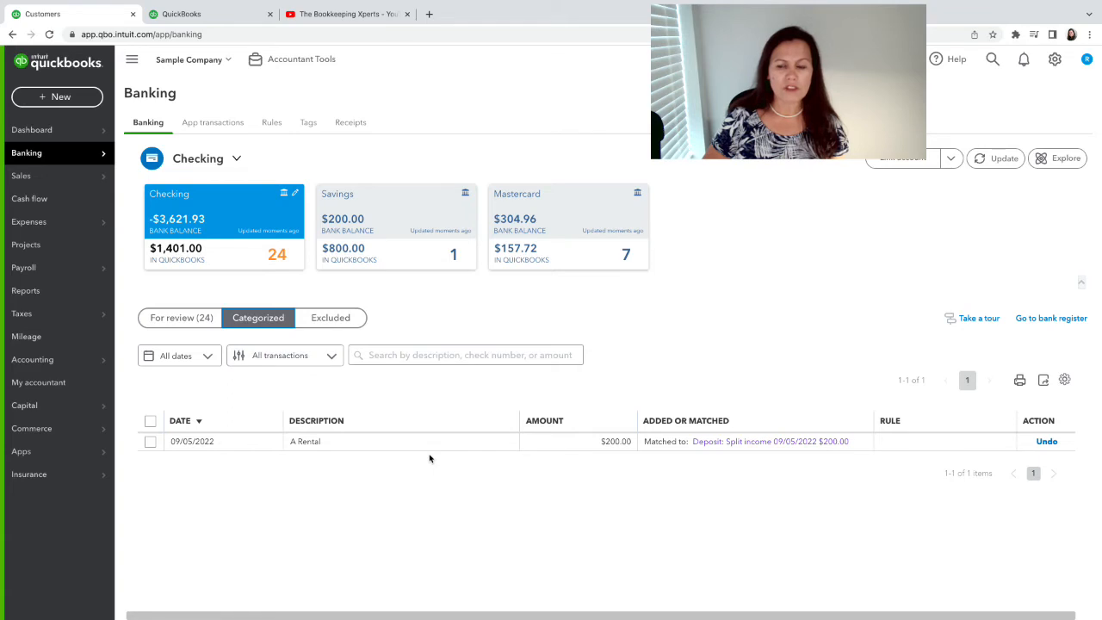
{"action": "left_click", "coordinate": [739, 441]}
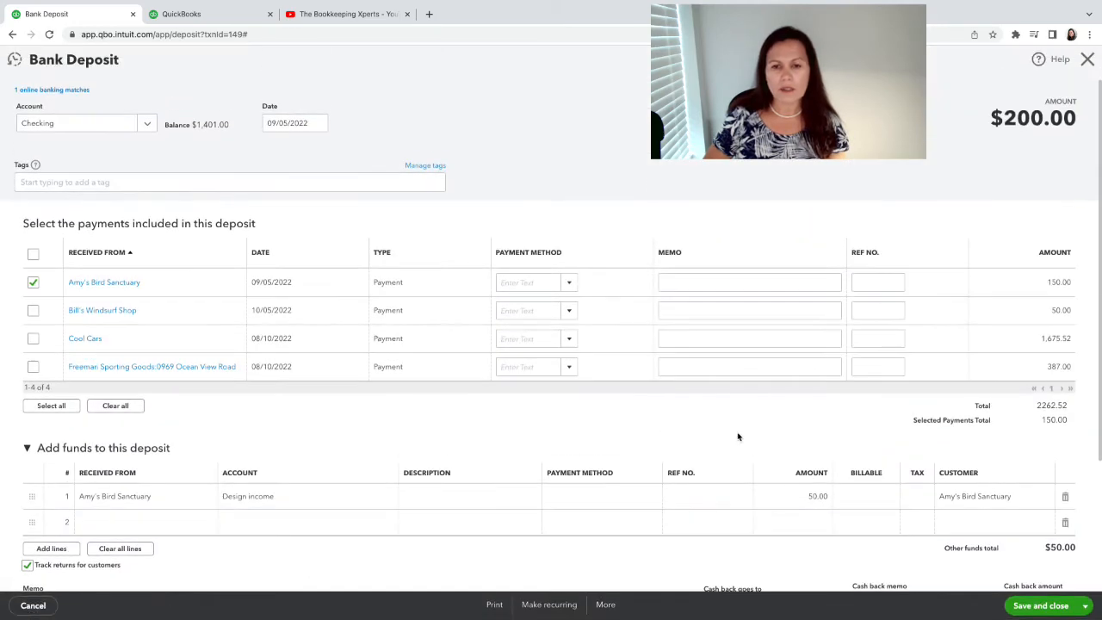
{"action": "left_click", "coordinate": [1087, 58]}
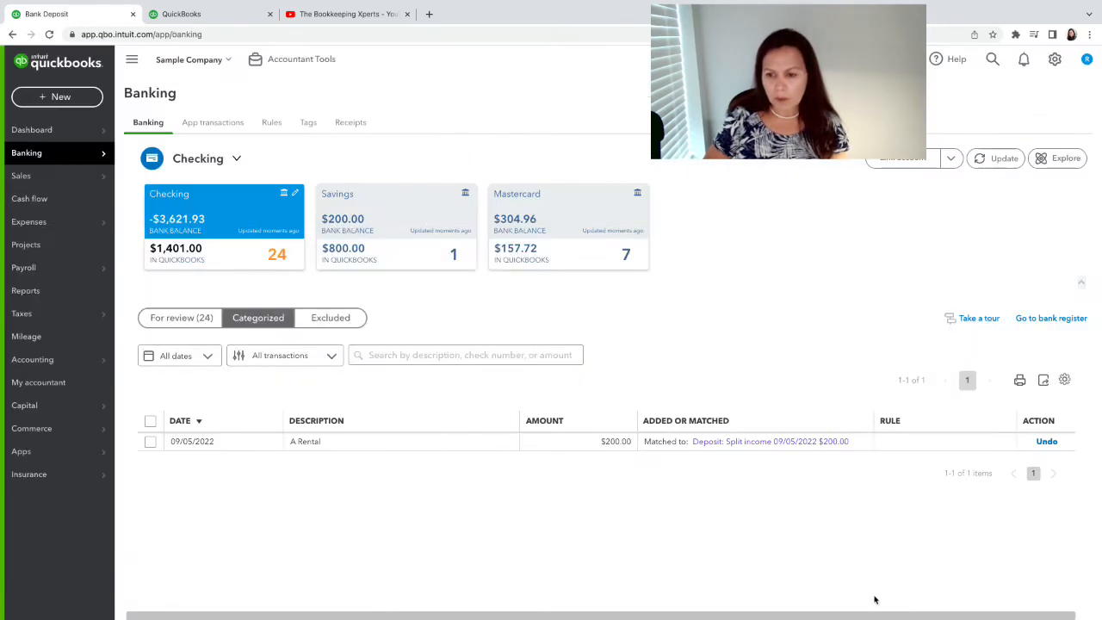
Reopen the matched deposit to examine its included payment and added funds, view the Amy's Bird Sanctuary payment behind it, and close it
{"action": "left_click", "coordinate": [747, 443]}
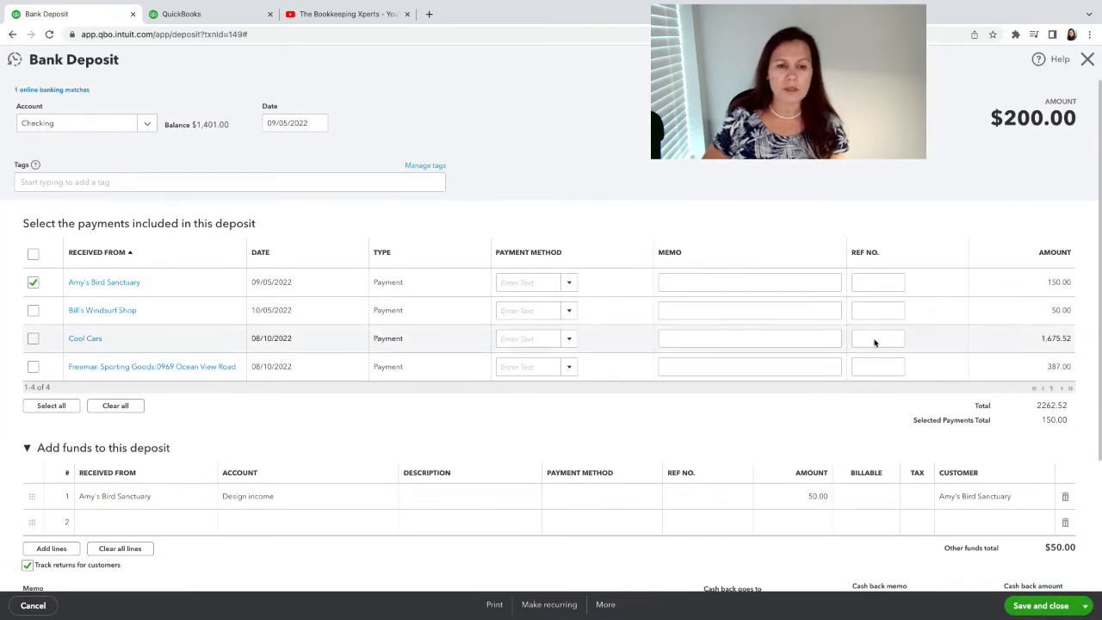
{"action": "scroll", "coordinate": [873, 340], "scroll_direction": "down", "scroll_amount": 1}
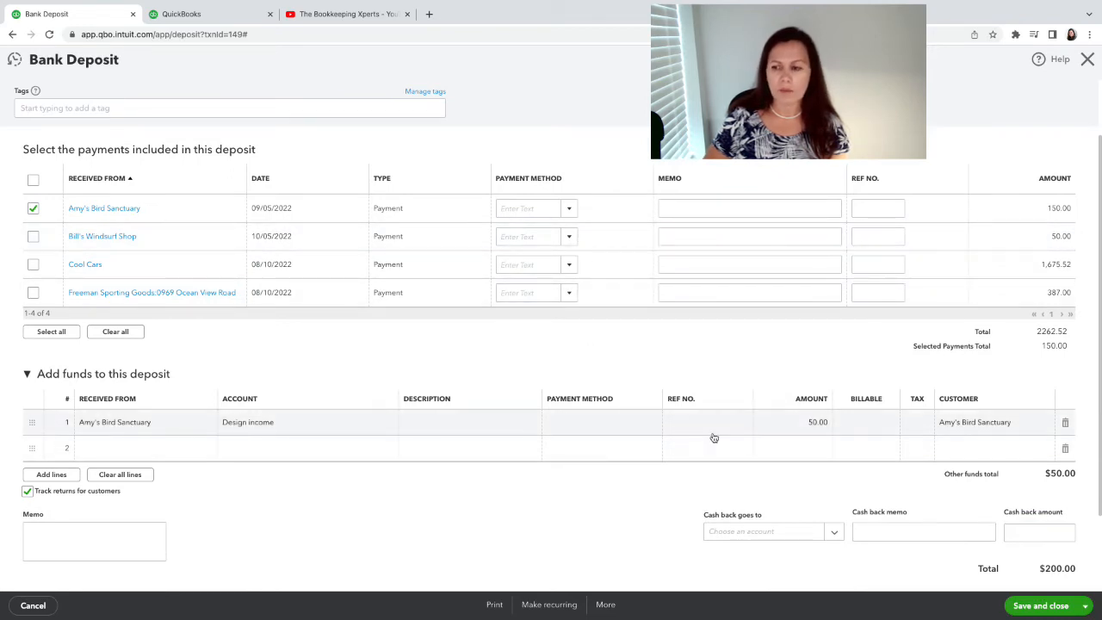
{"action": "scroll", "coordinate": [714, 438], "scroll_direction": "up", "scroll_amount": 1}
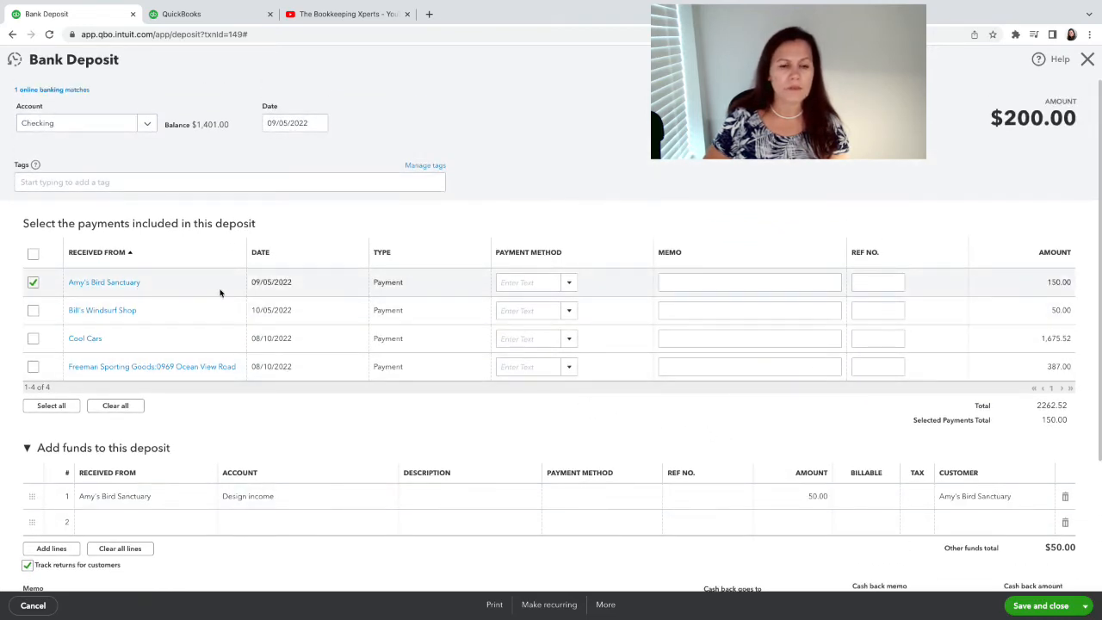
{"action": "left_click", "coordinate": [104, 283]}
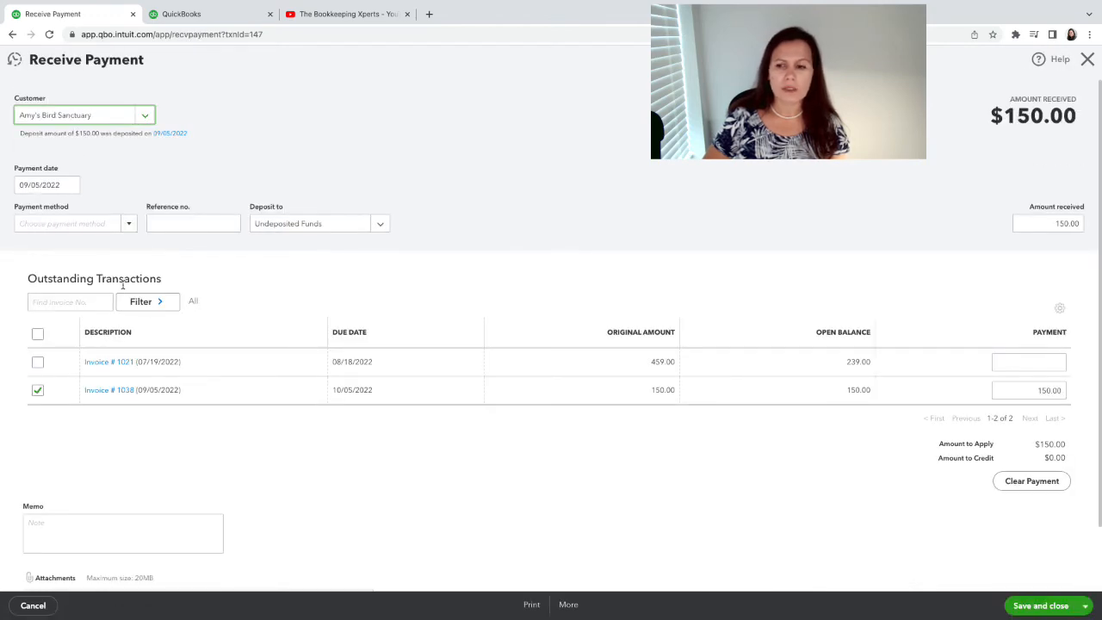
{"action": "left_click", "coordinate": [1087, 59]}
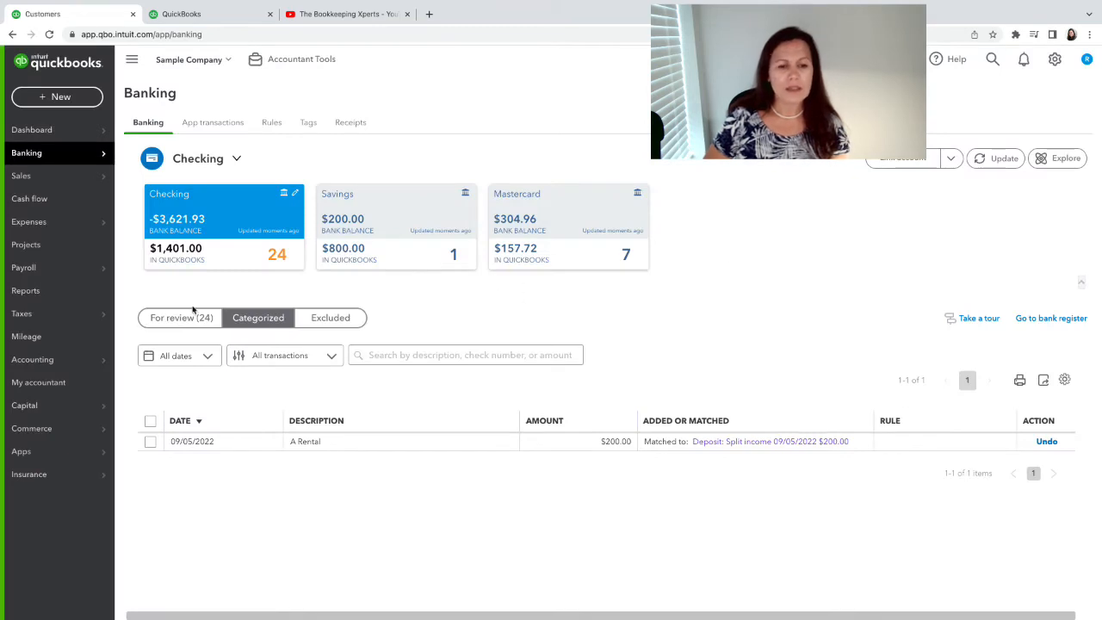
Create and save a bank deposit to Checking dated 10/05/2022 containing the 50.00 payment from Bill's Windsurf Shop
{"action": "left_click", "coordinate": [168, 319]}
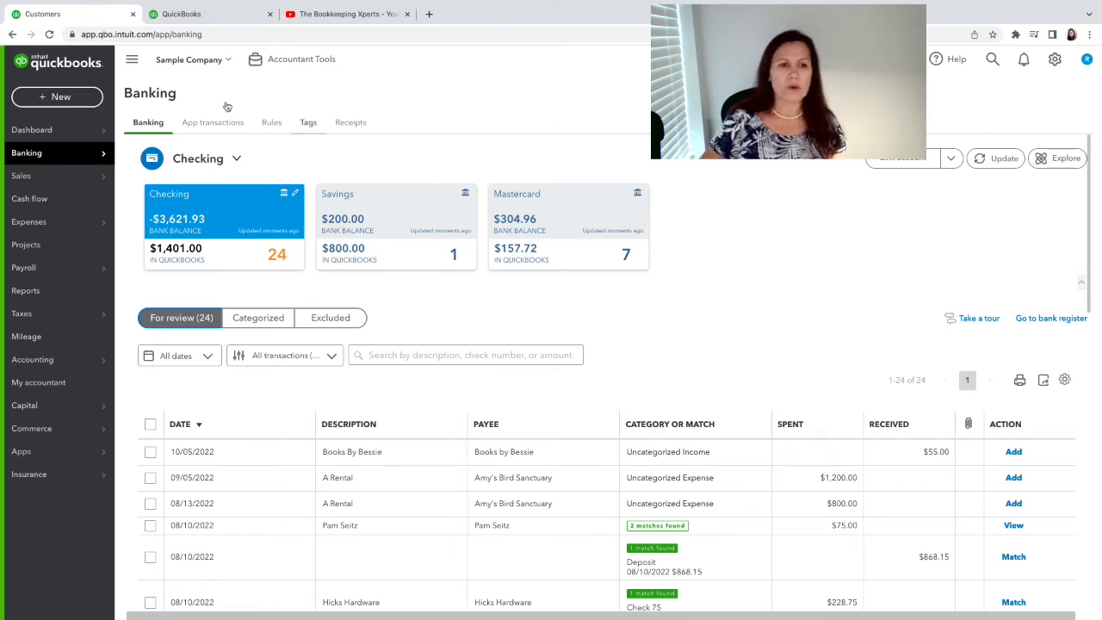
{"action": "left_click", "coordinate": [55, 96]}
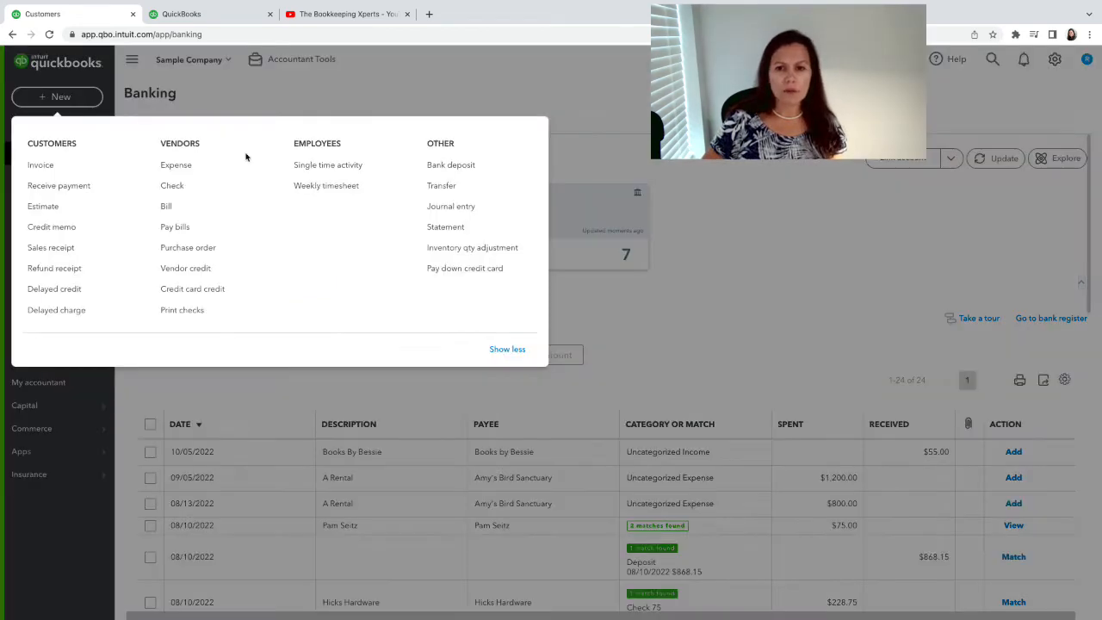
{"action": "left_click", "coordinate": [446, 164]}
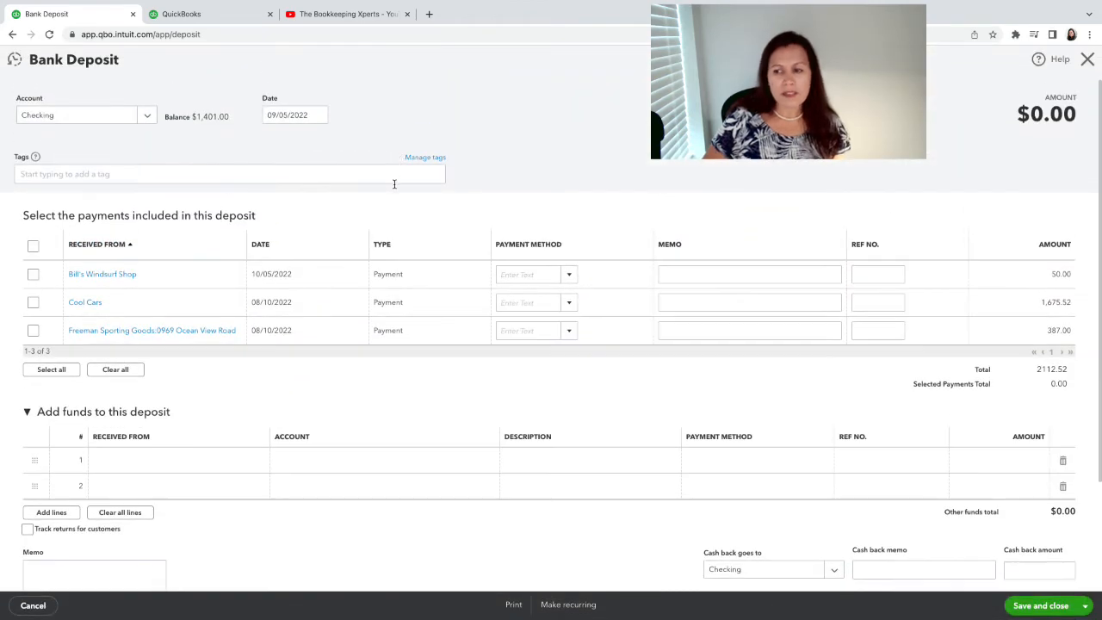
{"action": "left_click", "coordinate": [38, 275]}
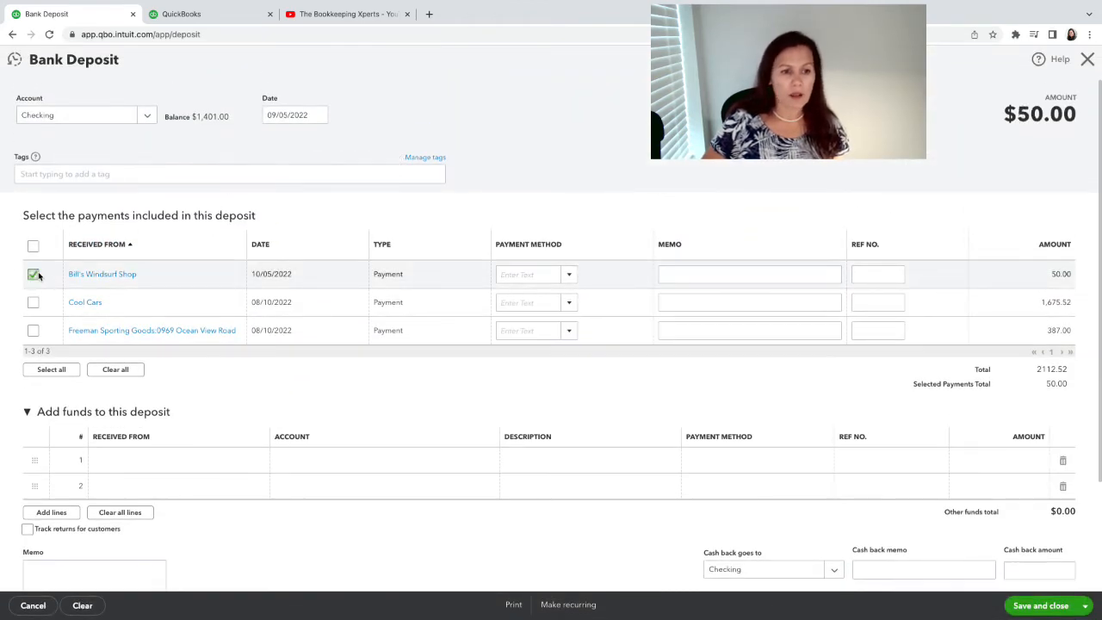
{"action": "left_click", "coordinate": [319, 118]}
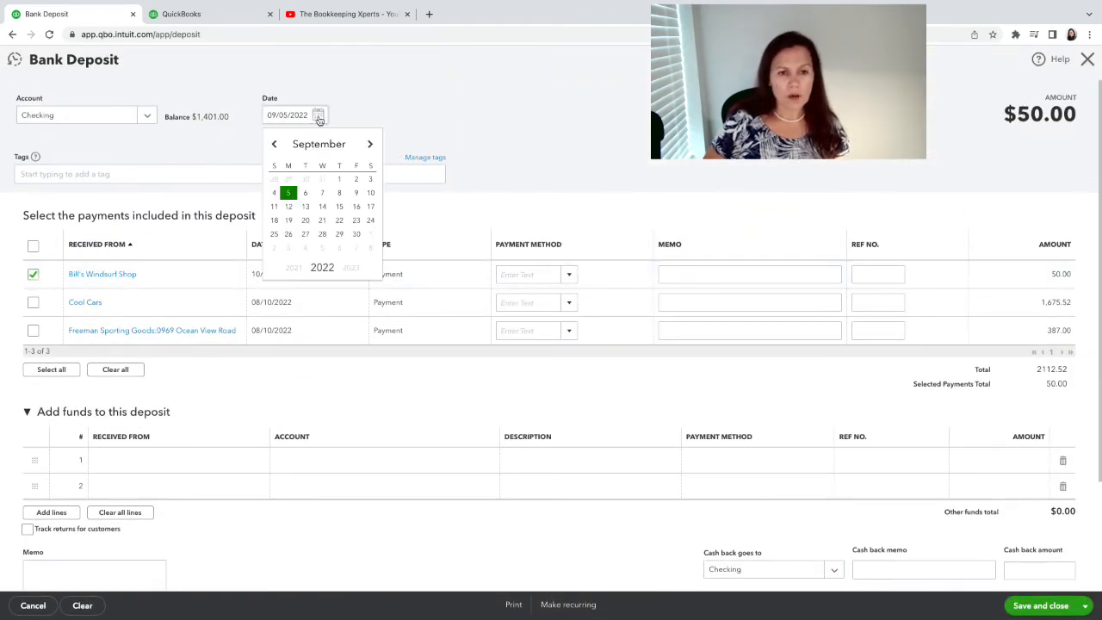
{"action": "left_click", "coordinate": [370, 144]}
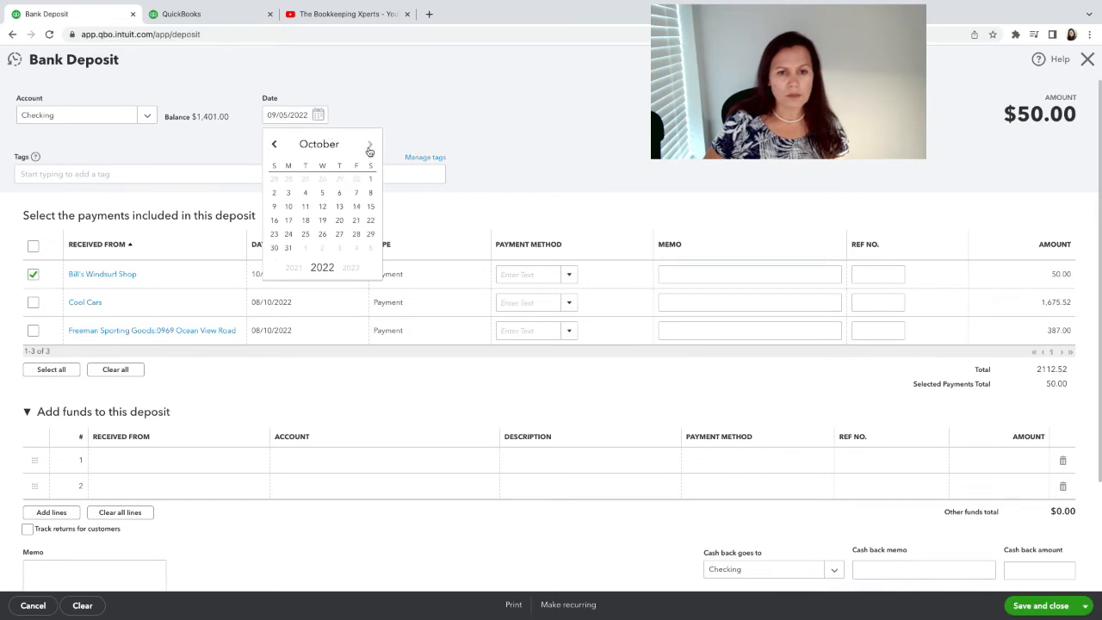
{"action": "left_click", "coordinate": [323, 194]}
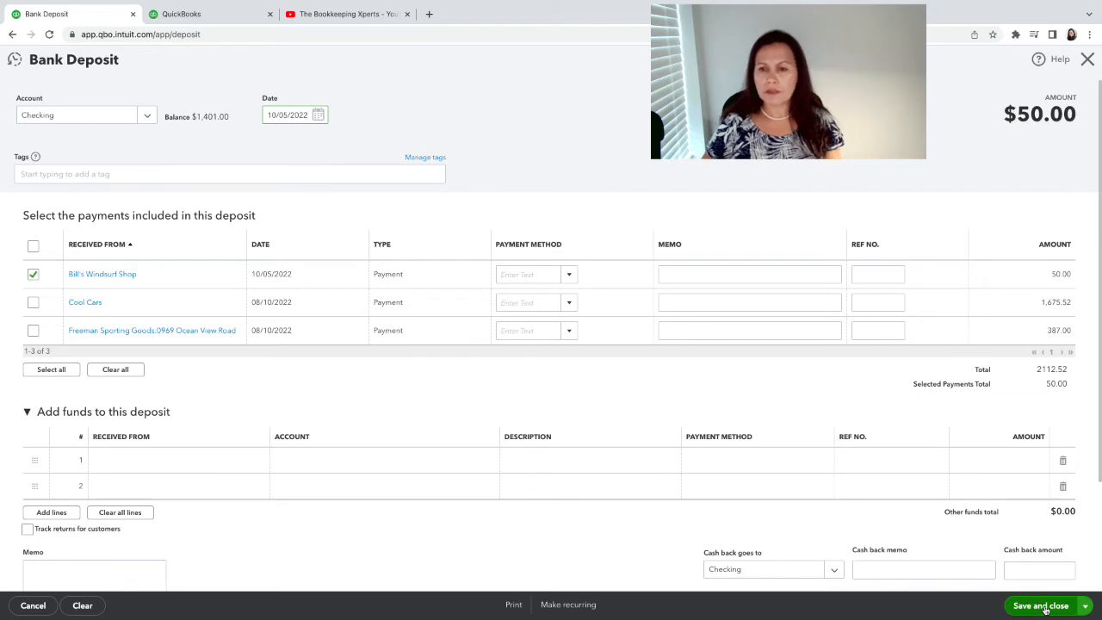
{"action": "left_click", "coordinate": [1045, 609]}
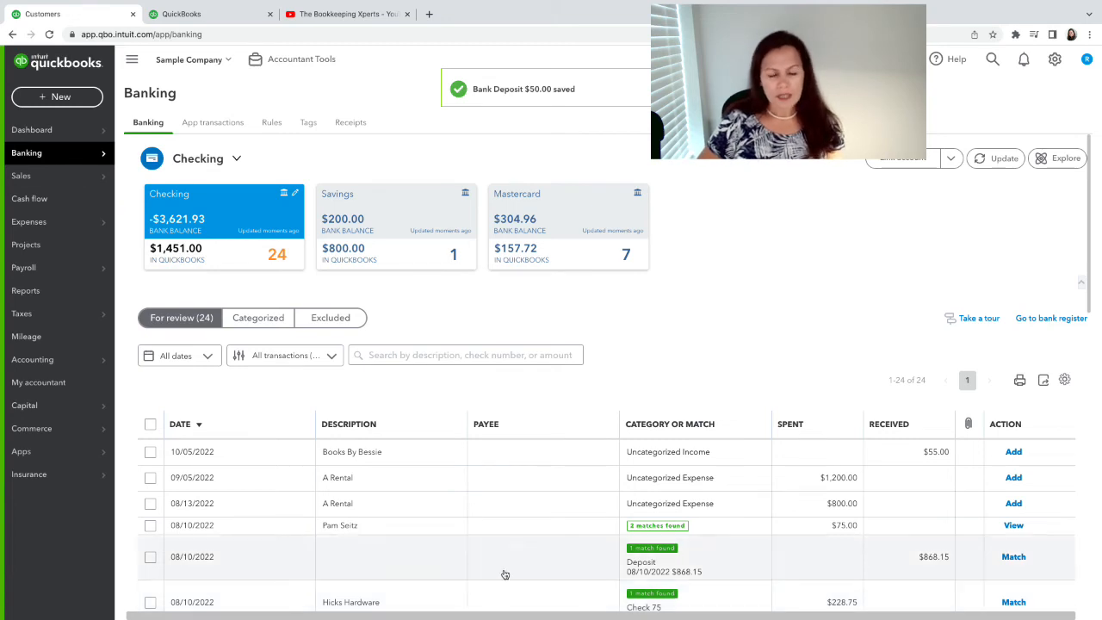
Find a match for the $55.00 Books By Bessie bank transaction and select the 10/05/2022 Bill's Windsurf Shop deposit
{"action": "left_click", "coordinate": [942, 459]}
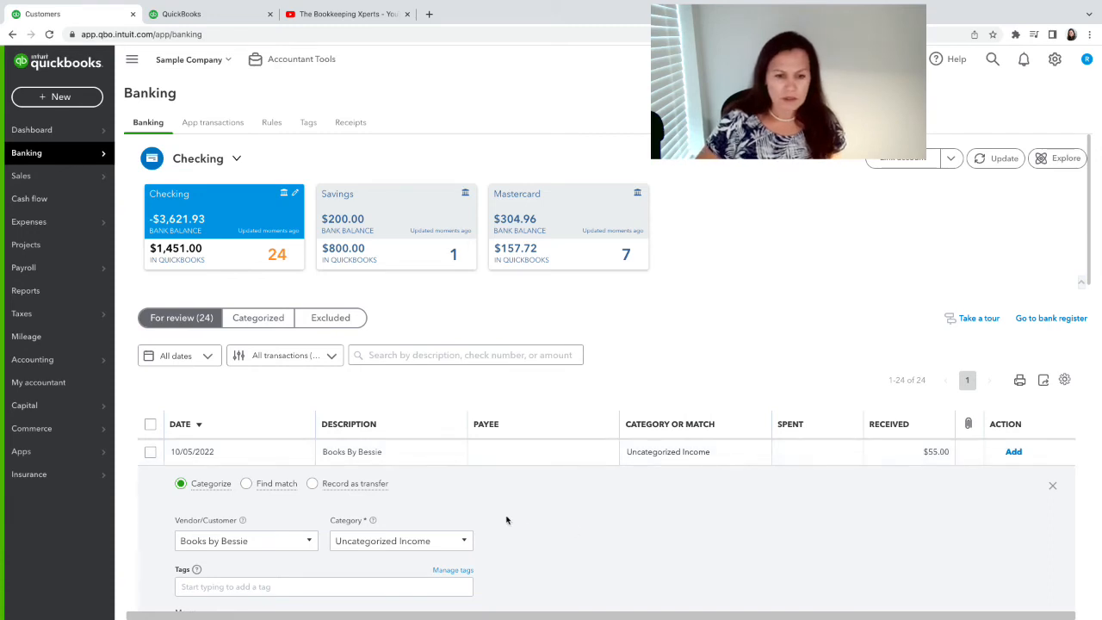
{"action": "left_click", "coordinate": [245, 484]}
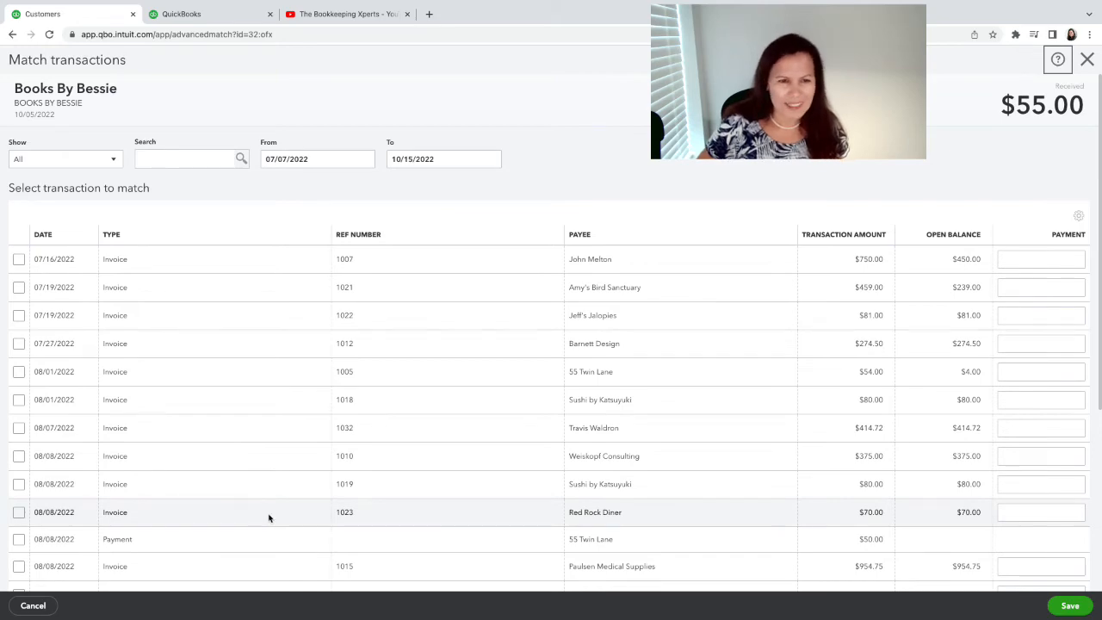
{"action": "scroll", "coordinate": [269, 517], "scroll_direction": "down", "scroll_amount": 5}
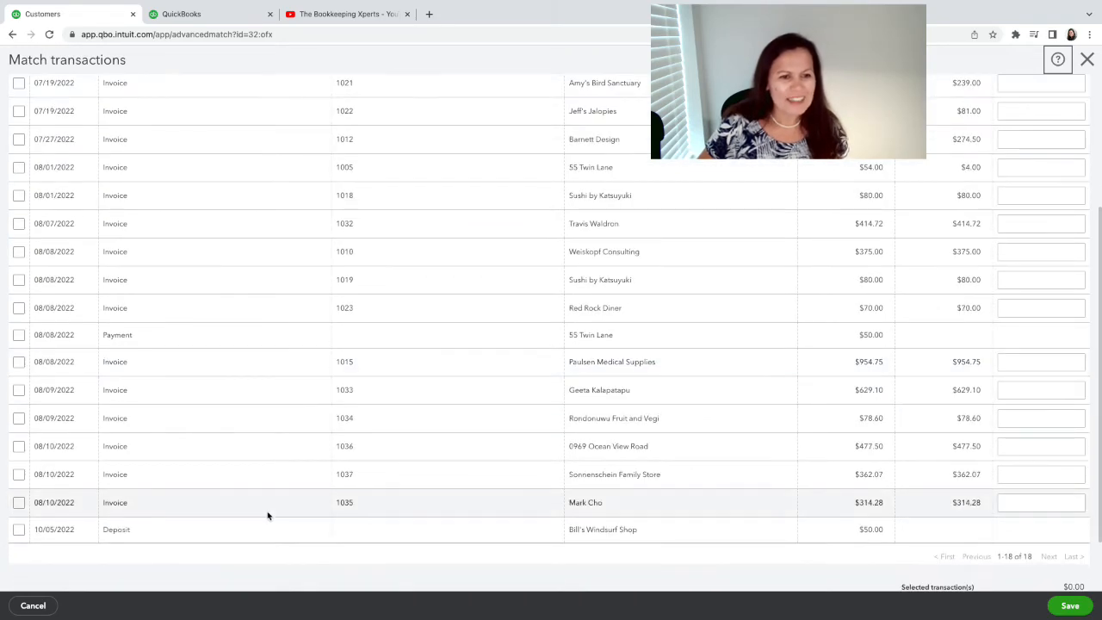
{"action": "scroll", "coordinate": [267, 515], "scroll_direction": "up", "scroll_amount": 5}
{"action": "scroll", "coordinate": [266, 512], "scroll_direction": "down", "scroll_amount": 5}
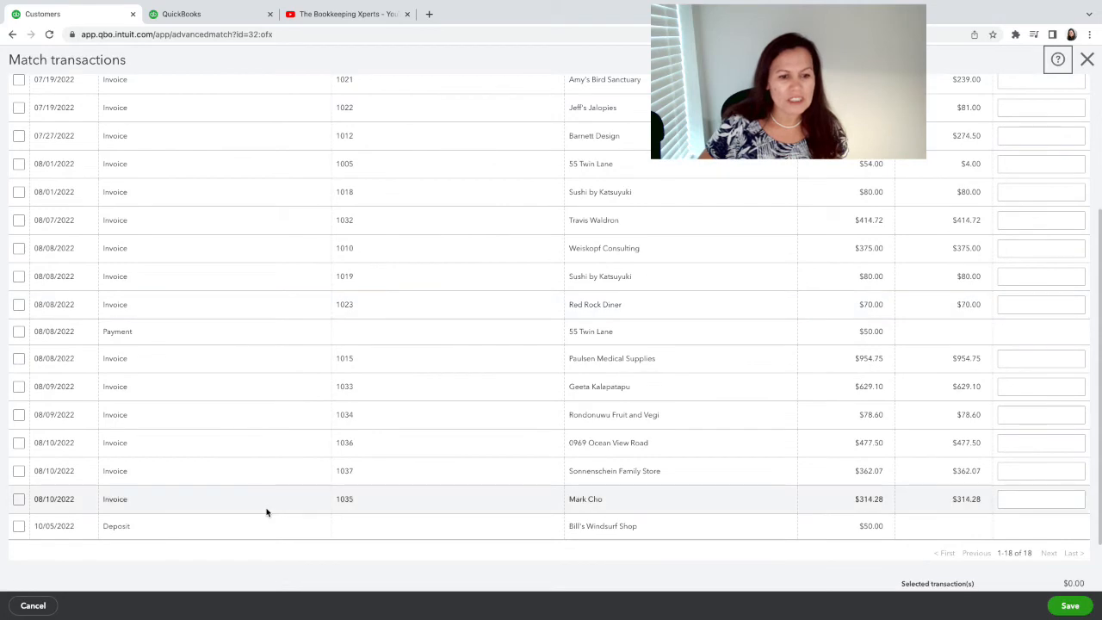
{"action": "left_click", "coordinate": [20, 527]}
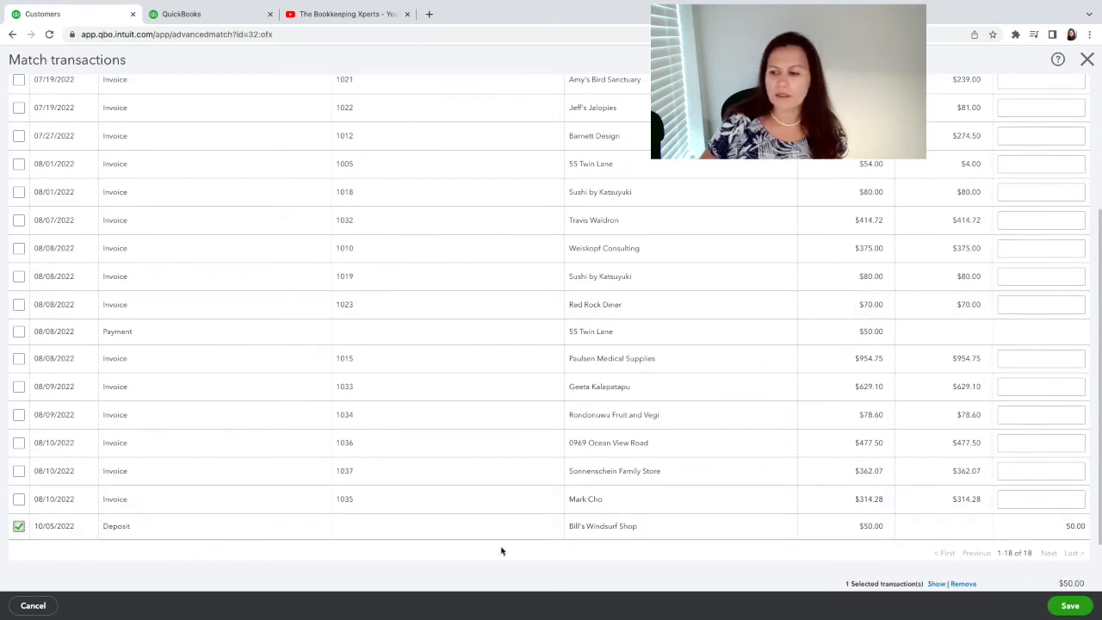
Turn on Resolve for the match difference and set the resolving transaction's payee to Bill's Windsurf Shop
{"action": "scroll", "coordinate": [501, 548], "scroll_direction": "down", "scroll_amount": 2}
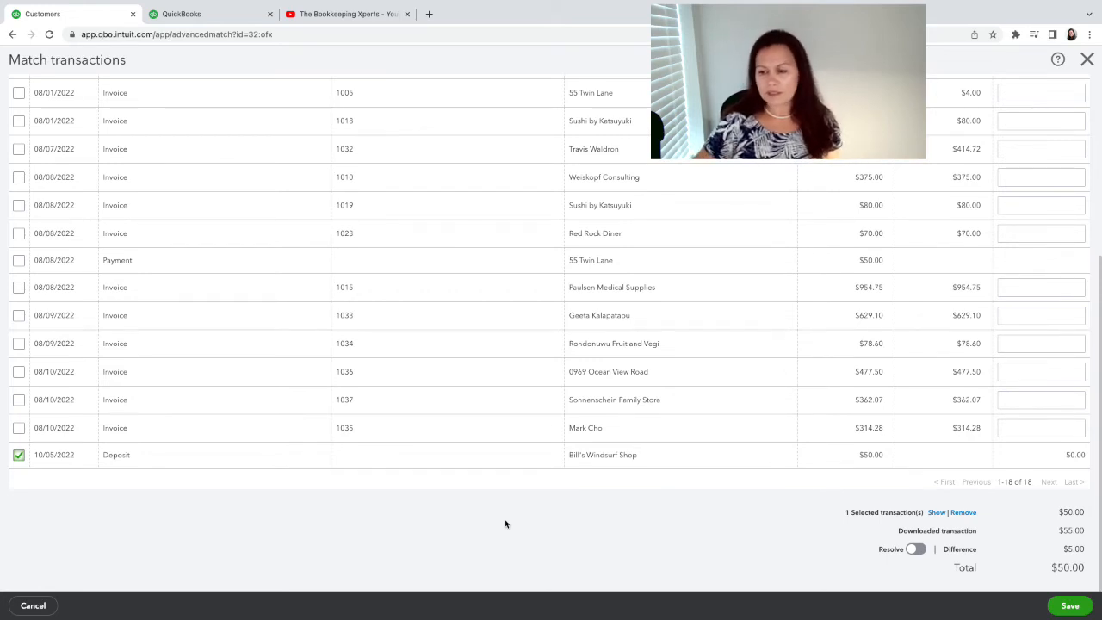
{"action": "left_click", "coordinate": [917, 551]}
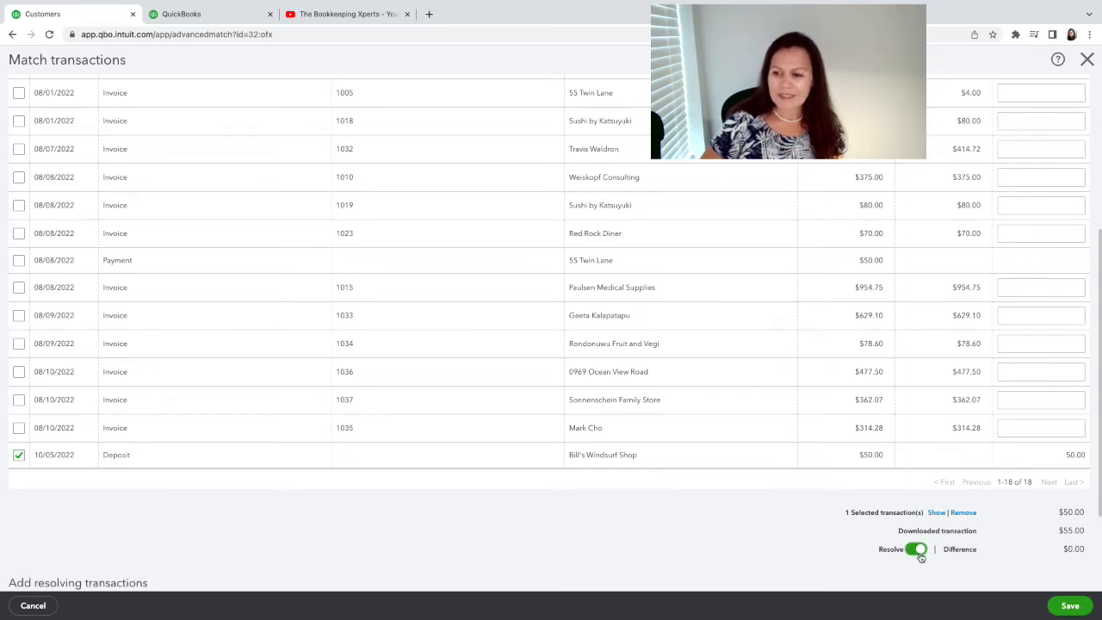
{"action": "scroll", "coordinate": [913, 576], "scroll_direction": "down", "scroll_amount": 3}
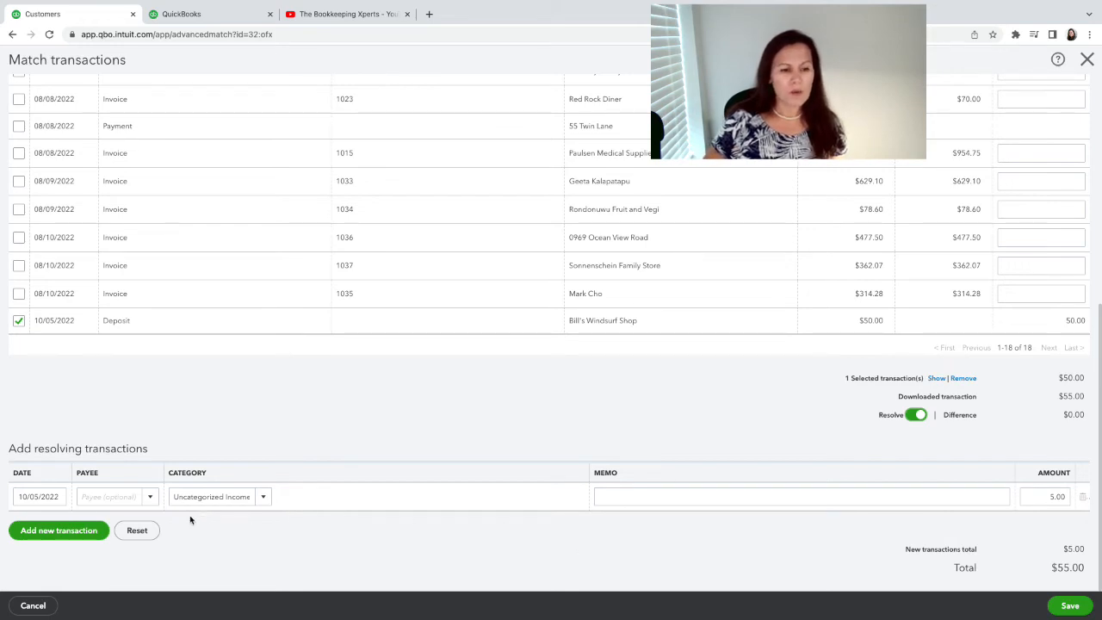
{"action": "left_click", "coordinate": [107, 496]}
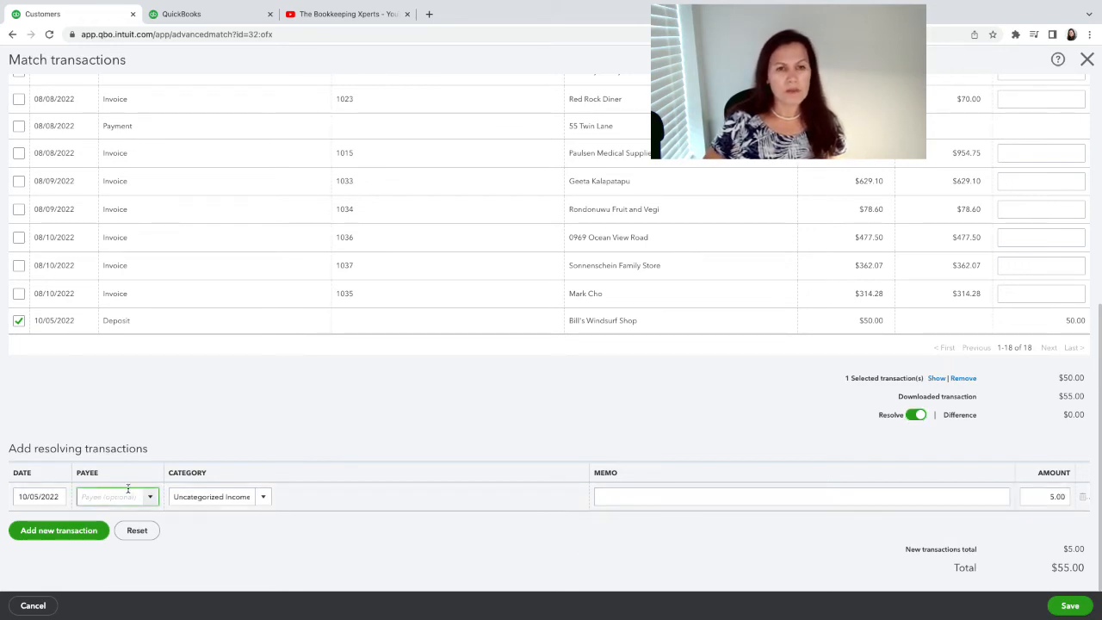
{"action": "scroll", "coordinate": [365, 419], "scroll_direction": "up", "scroll_amount": 3}
{"action": "scroll", "coordinate": [365, 419], "scroll_direction": "down", "scroll_amount": 1}
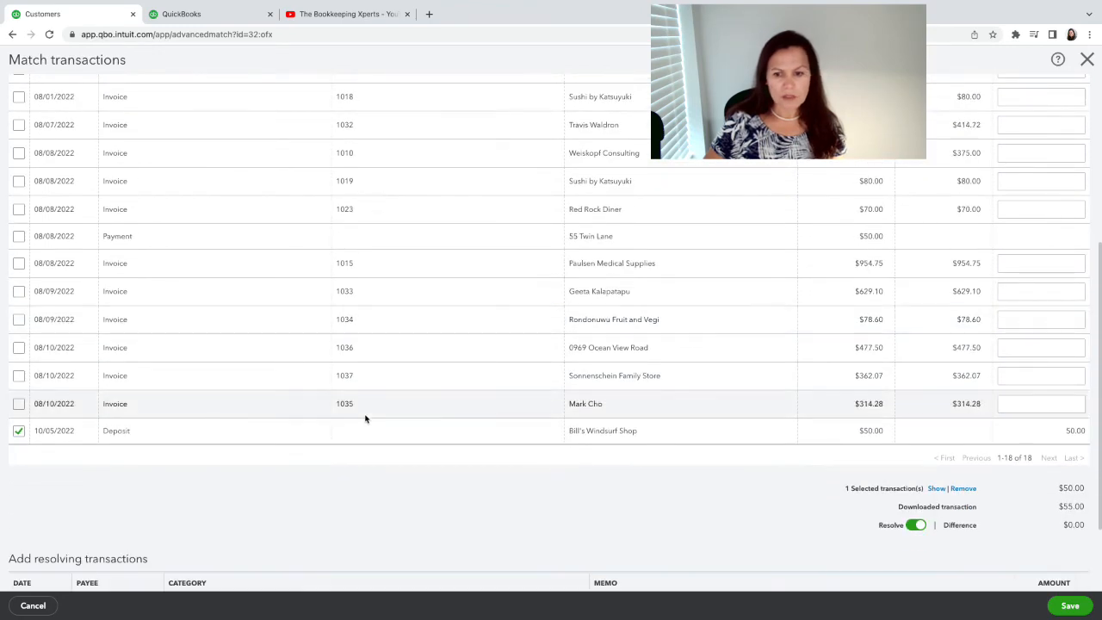
{"action": "scroll", "coordinate": [365, 418], "scroll_direction": "down", "scroll_amount": 1}
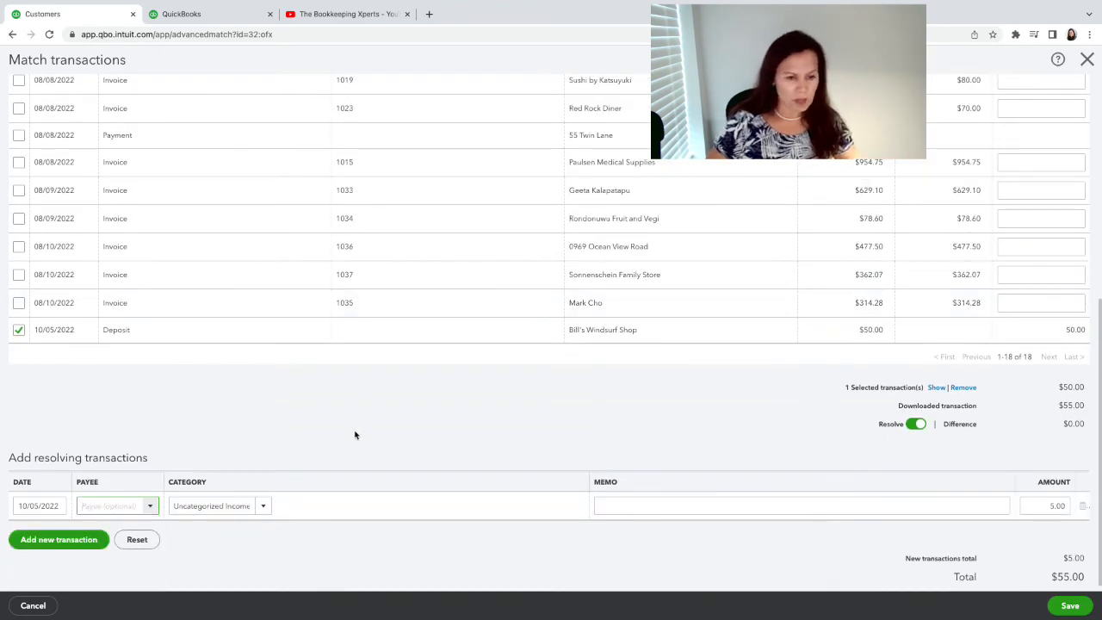
{"action": "type", "text": "Bill's Windsurf S"}
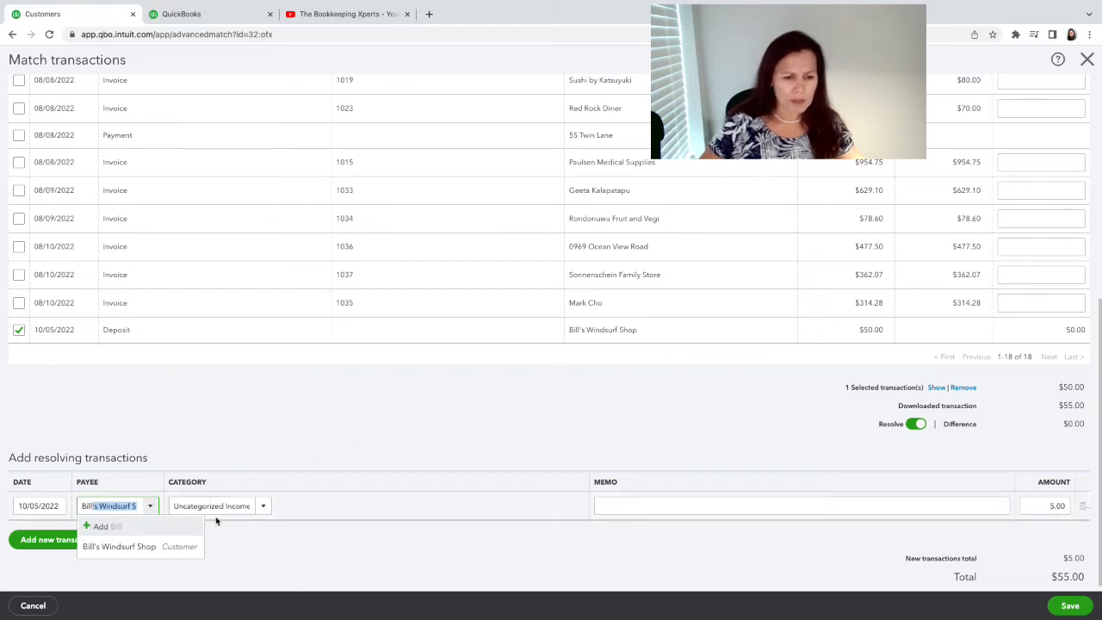
{"action": "left_click", "coordinate": [138, 545]}
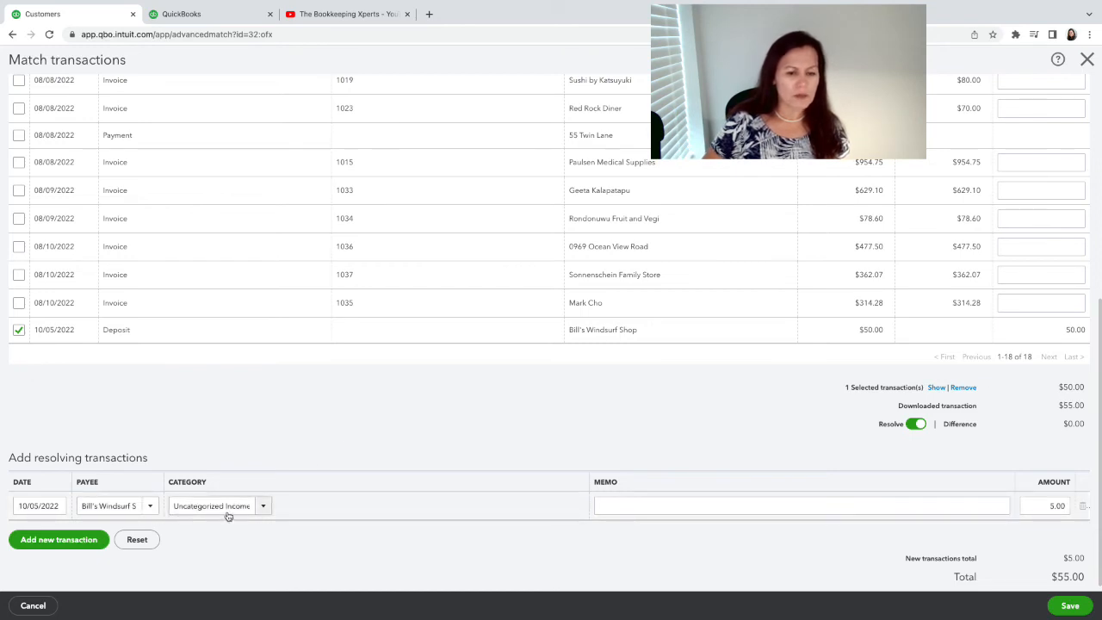
Set the resolving transaction's category to the Services income account
{"action": "left_click", "coordinate": [264, 507]}
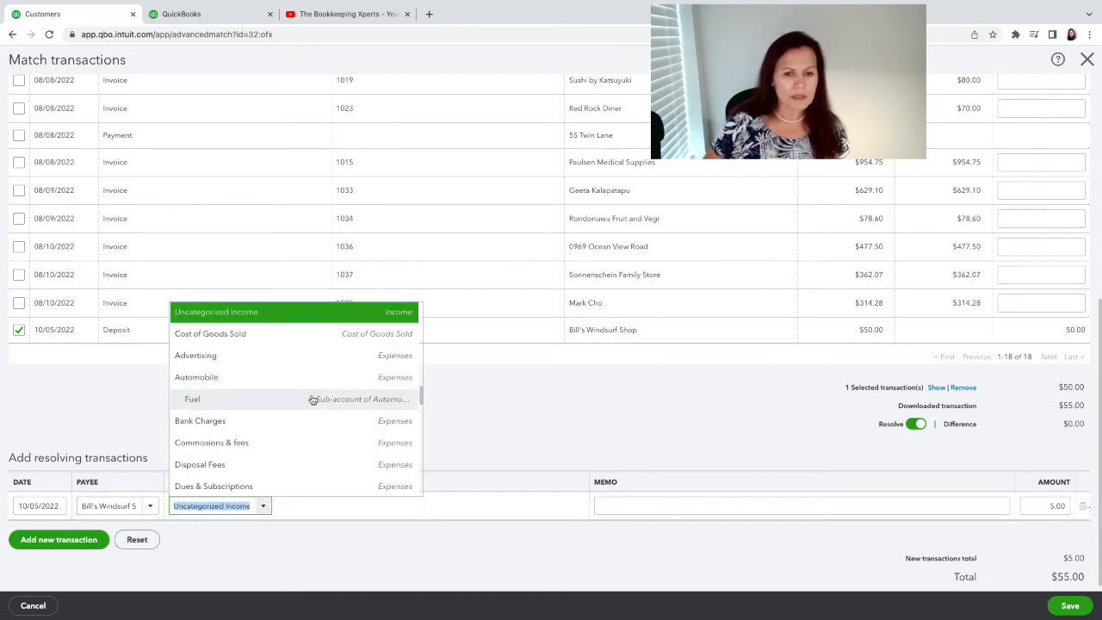
{"action": "scroll", "coordinate": [312, 400], "scroll_direction": "up", "scroll_amount": 3}
{"action": "scroll", "coordinate": [312, 401], "scroll_direction": "down", "scroll_amount": 2}
{"action": "scroll", "coordinate": [313, 402], "scroll_direction": "up", "scroll_amount": 3}
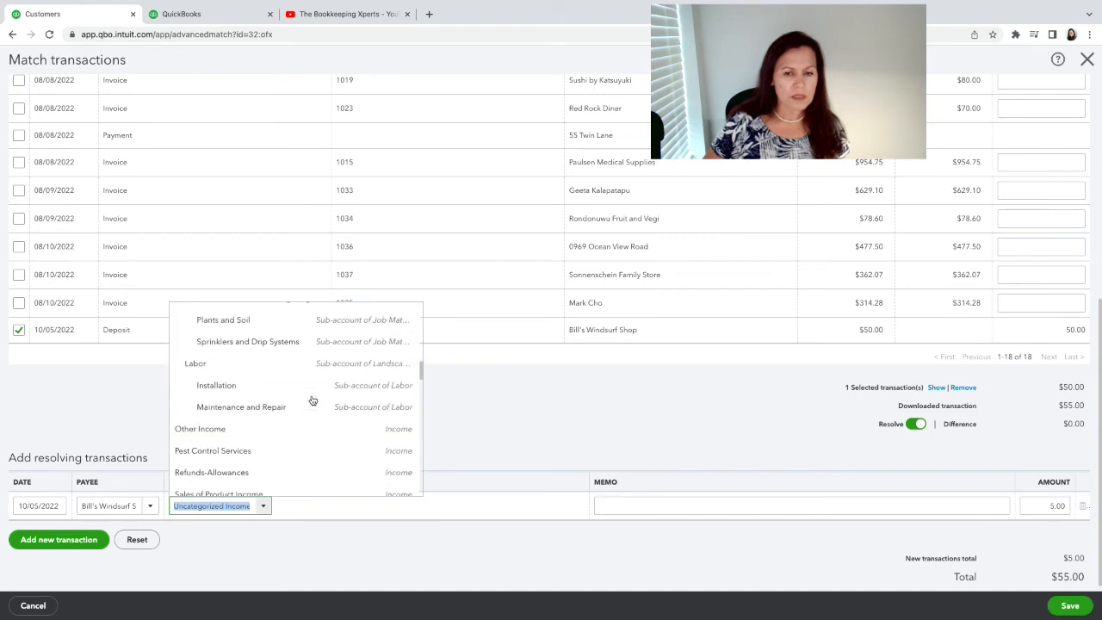
{"action": "scroll", "coordinate": [312, 401], "scroll_direction": "down", "scroll_amount": 1}
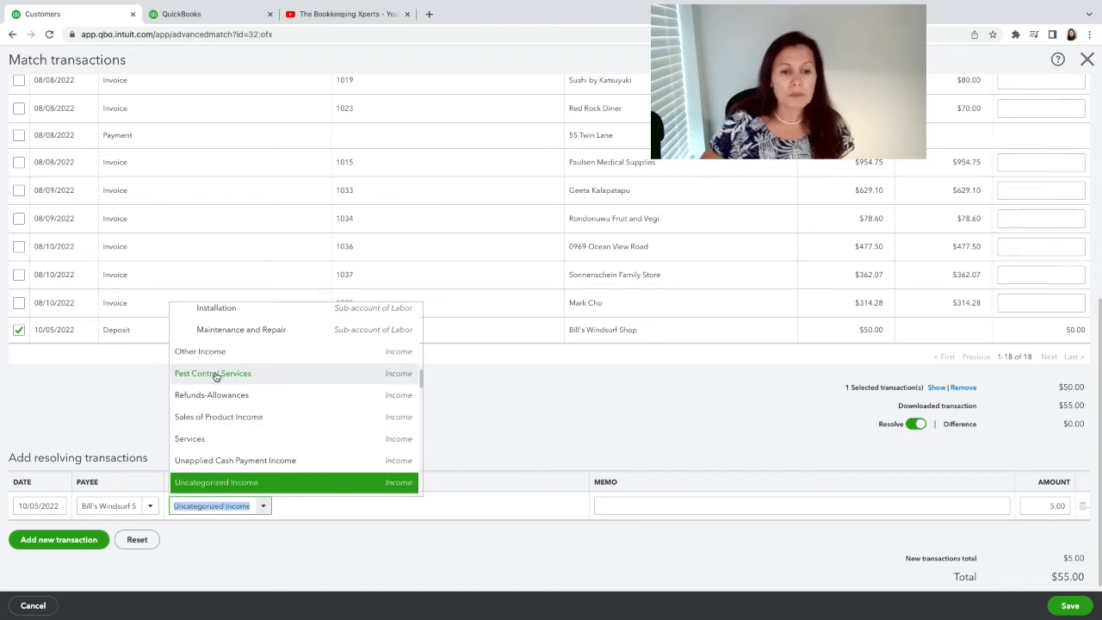
{"action": "left_click", "coordinate": [207, 439]}
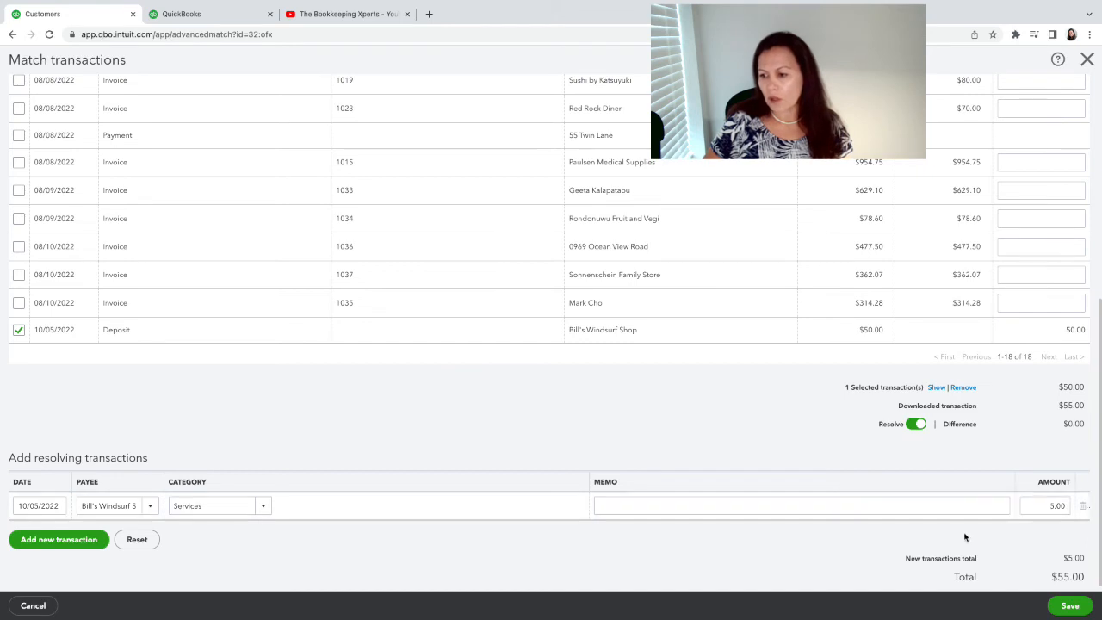
{"action": "left_click", "coordinate": [855, 540]}
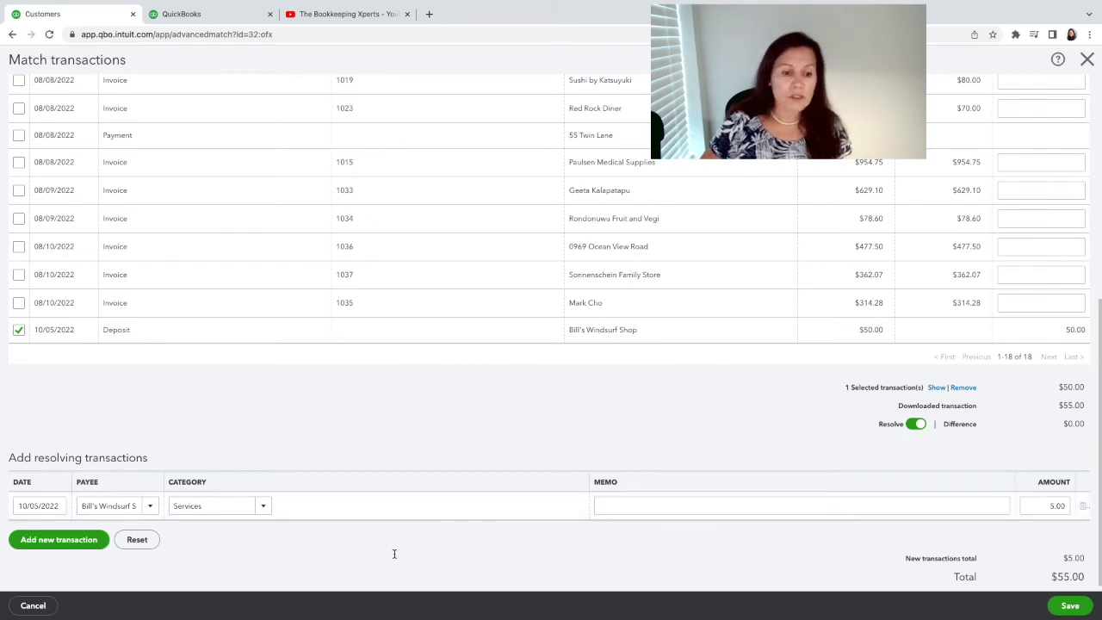
Save the $55.00 Books By Bessie match with its resolving transaction and show the categorized Checking transactions
{"action": "scroll", "coordinate": [405, 548], "scroll_direction": "down", "scroll_amount": 1}
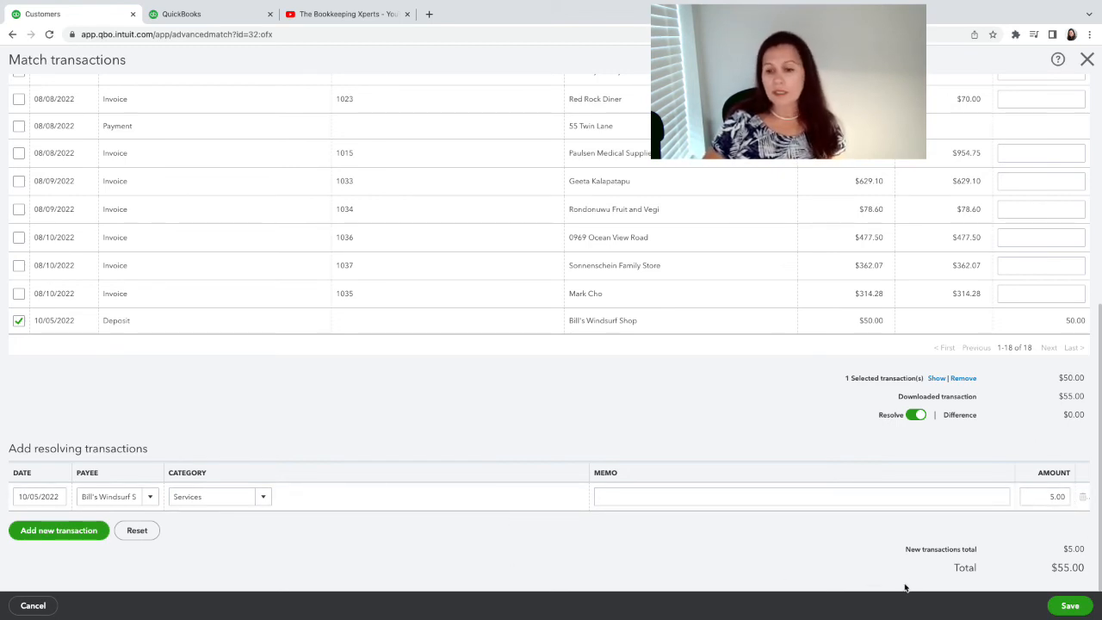
{"action": "left_click", "coordinate": [1069, 607]}
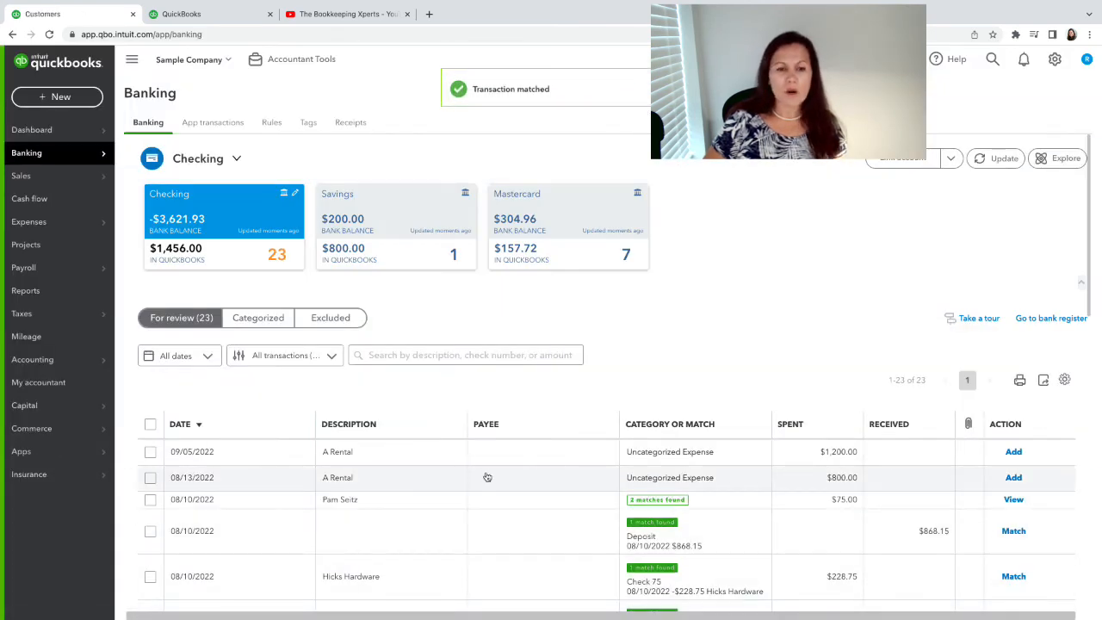
{"action": "left_click", "coordinate": [257, 320]}
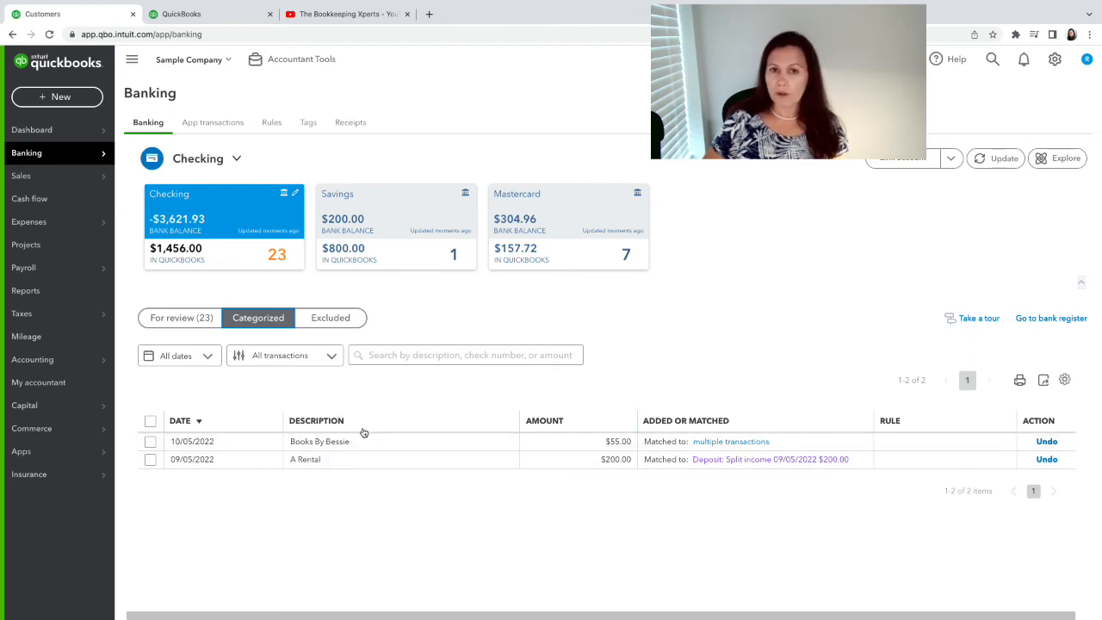
Filter the categorized transactions to a custom date range from 09/05/2022 to 09/05/2022
{"action": "left_click", "coordinate": [208, 359]}
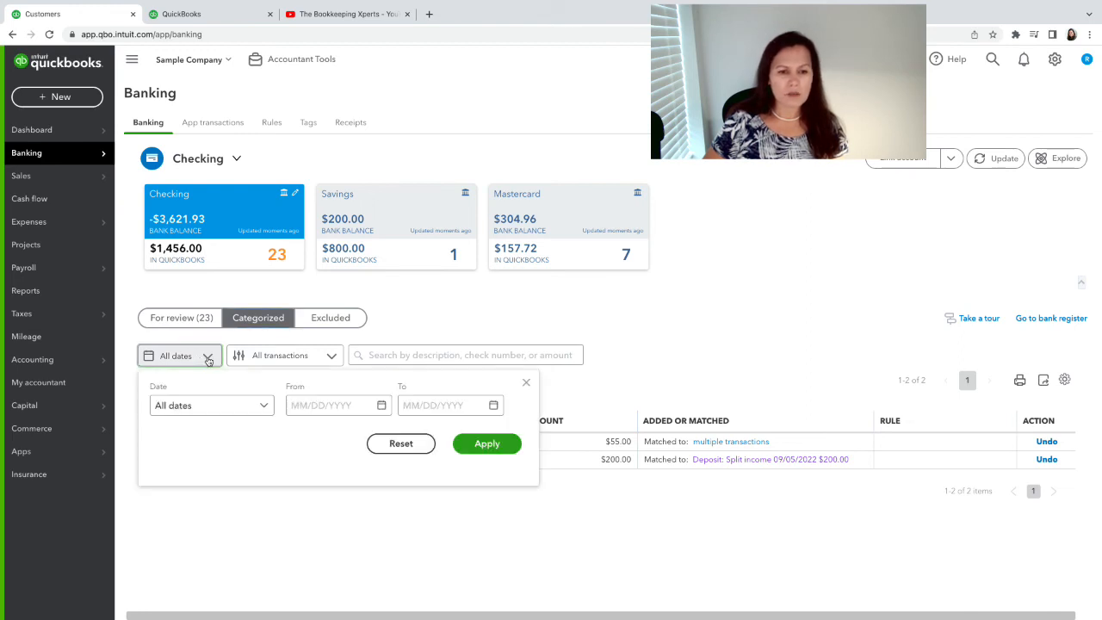
{"action": "left_click", "coordinate": [379, 407]}
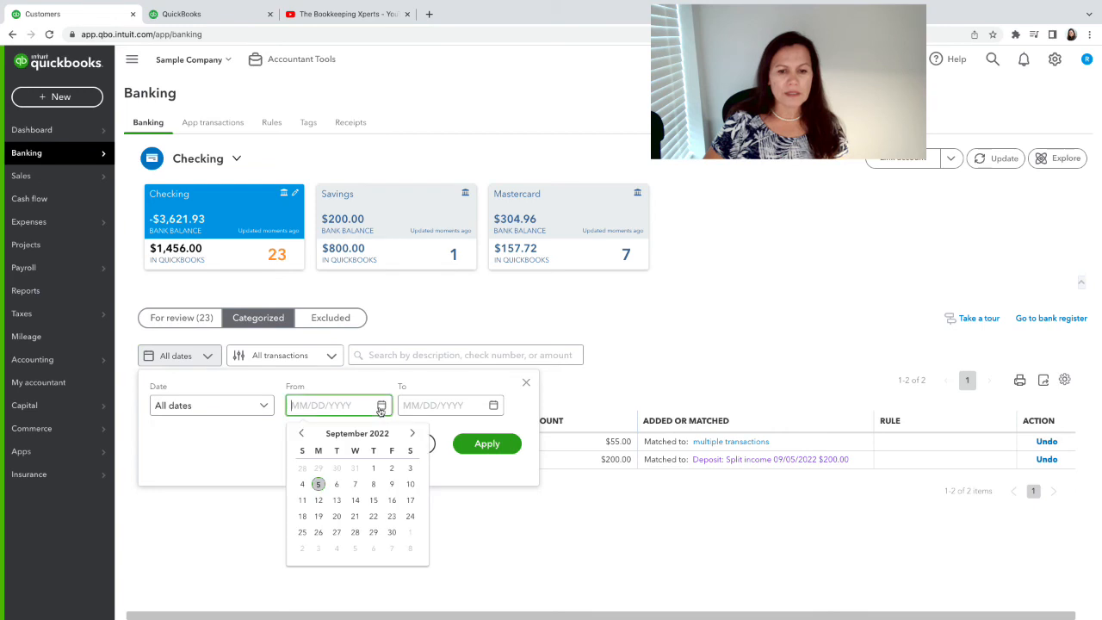
{"action": "left_click", "coordinate": [318, 484]}
{"action": "left_click", "coordinate": [492, 405]}
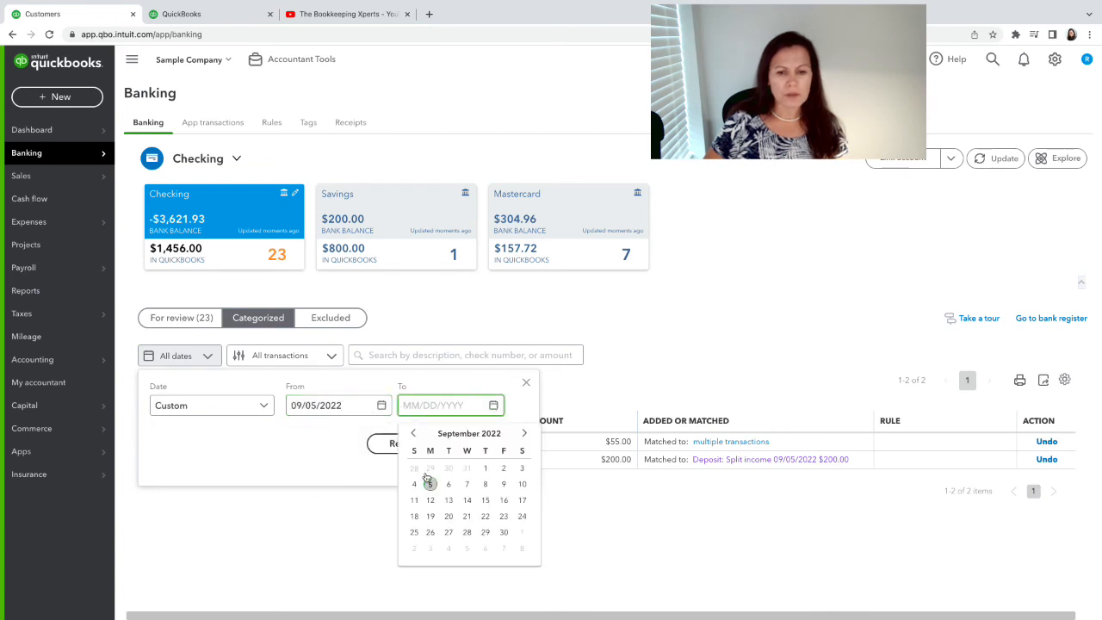
{"action": "left_click", "coordinate": [429, 484]}
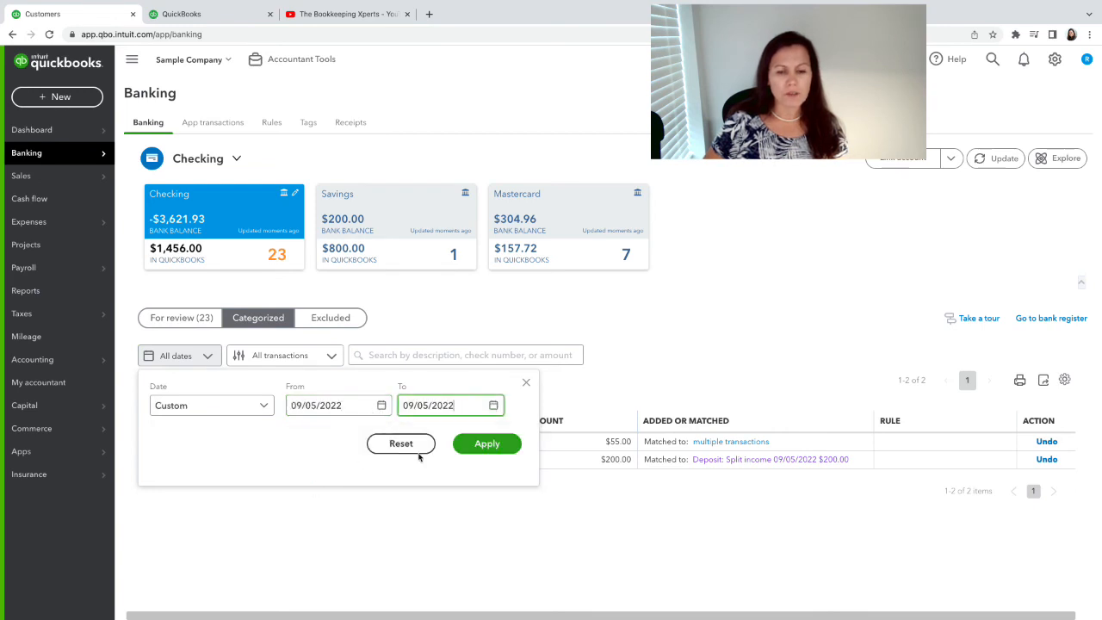
{"action": "left_click", "coordinate": [481, 446]}
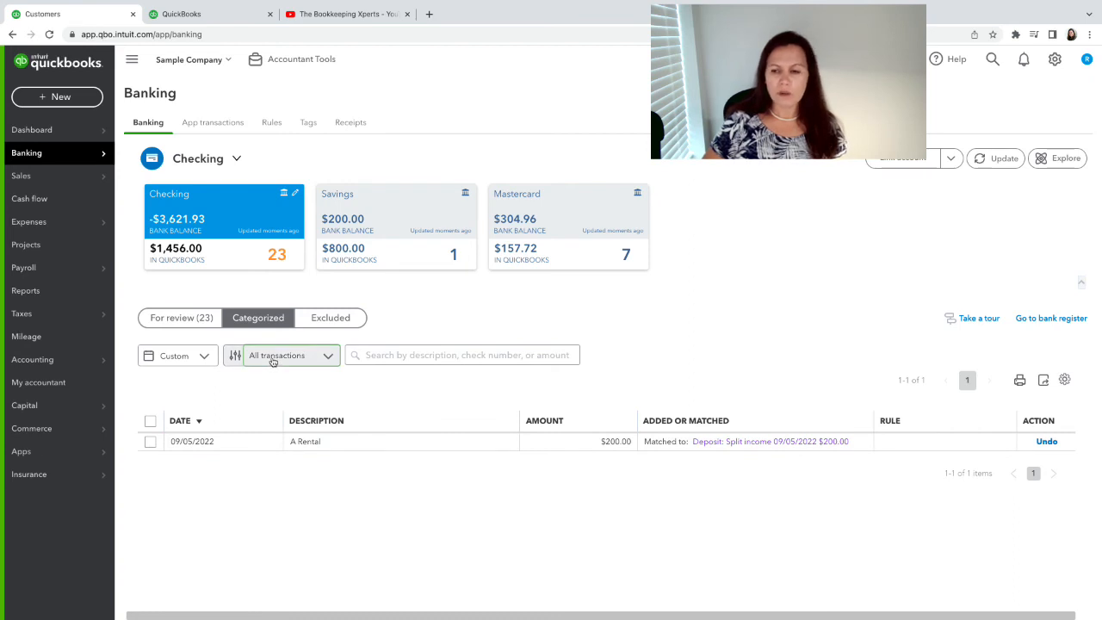
Filter the categorized transactions from 10/05/2022 to 10/05/2022 and expand the multiple transactions matched to Books By Bessie
{"action": "left_click", "coordinate": [206, 357]}
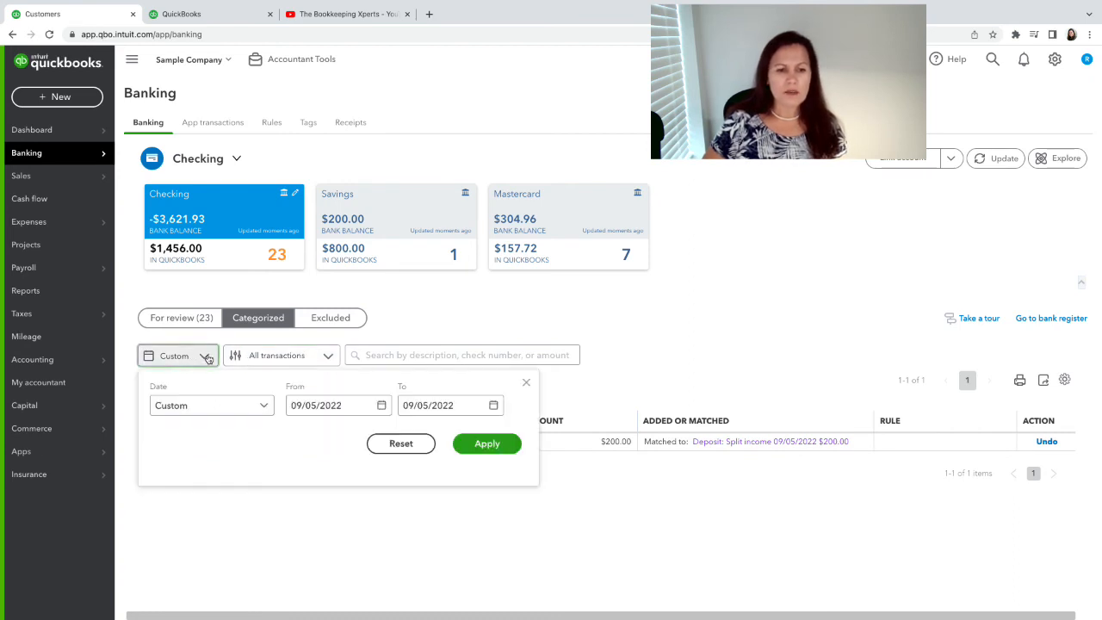
{"action": "left_click", "coordinate": [382, 407]}
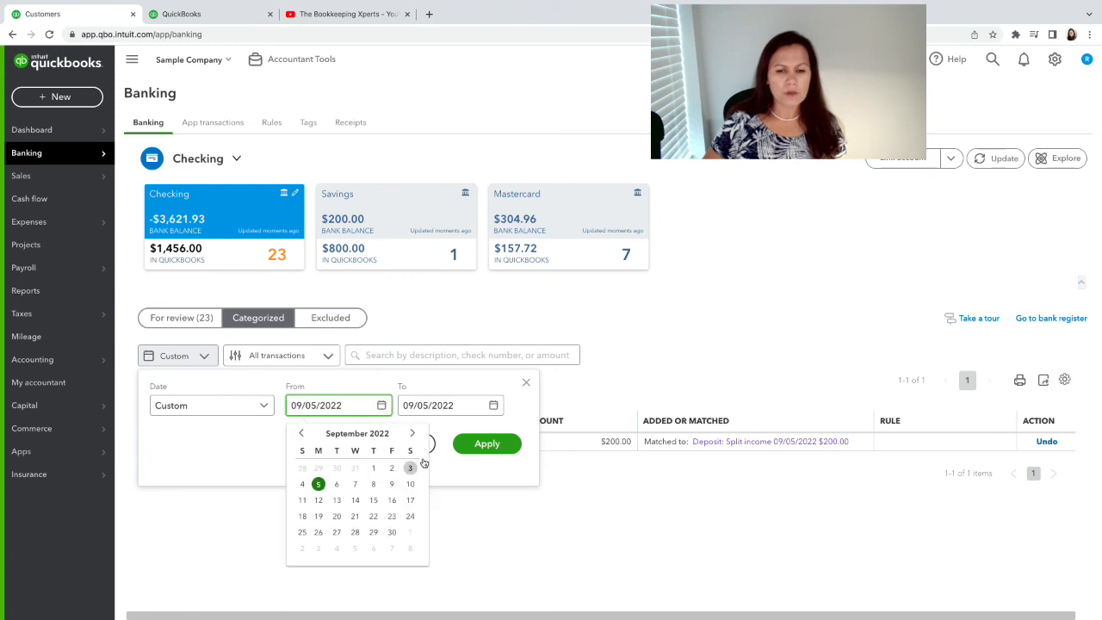
{"action": "left_click", "coordinate": [412, 434]}
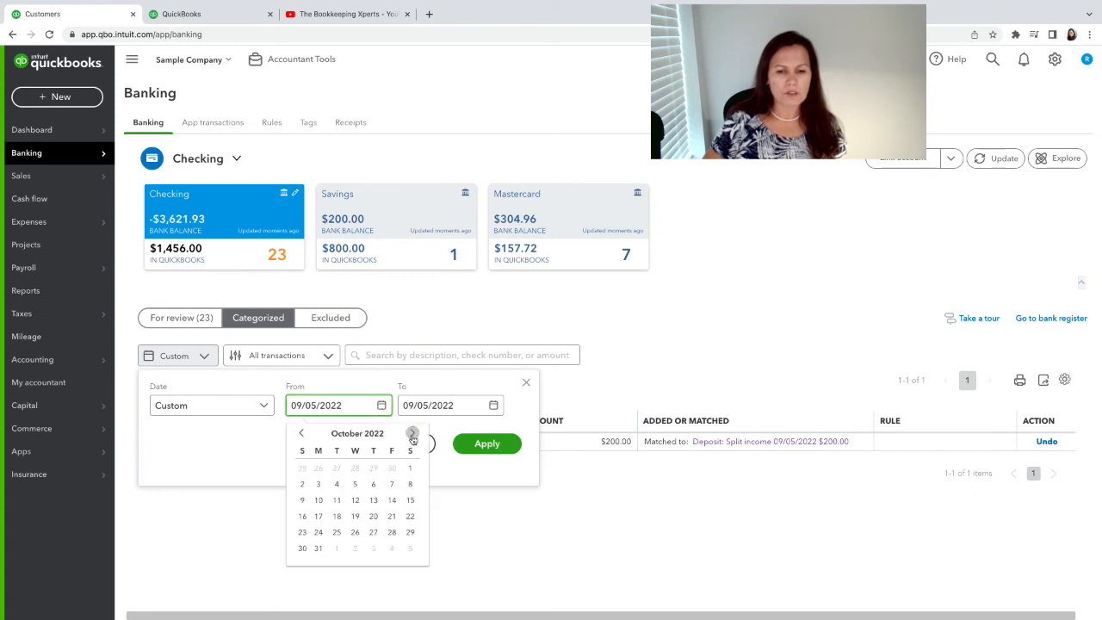
{"action": "left_click", "coordinate": [354, 484]}
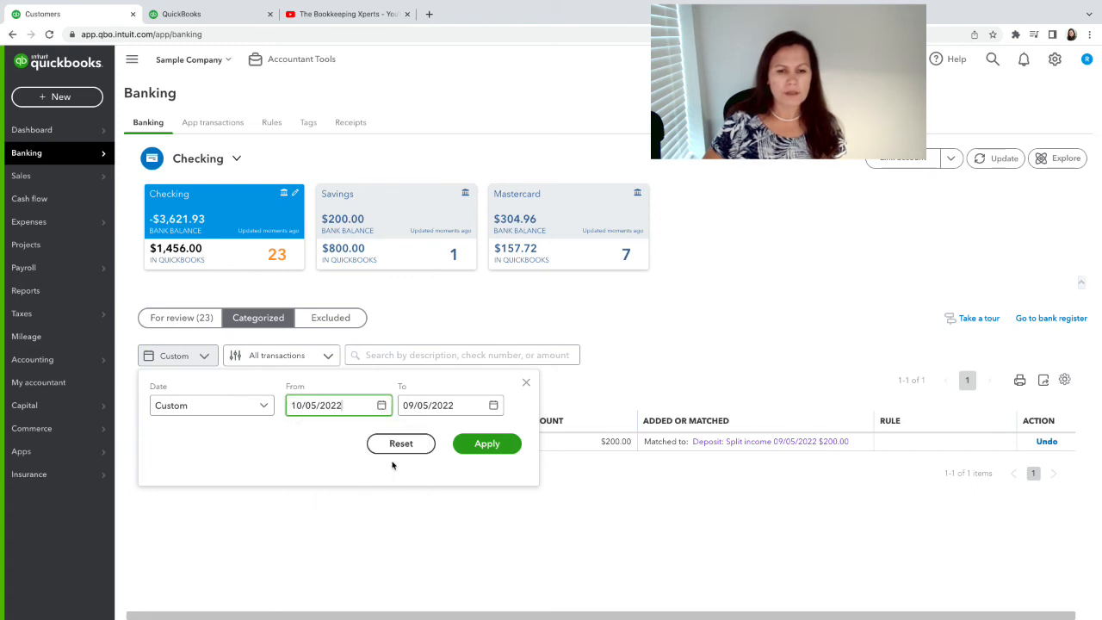
{"action": "left_click", "coordinate": [493, 406]}
{"action": "left_click", "coordinate": [524, 433]}
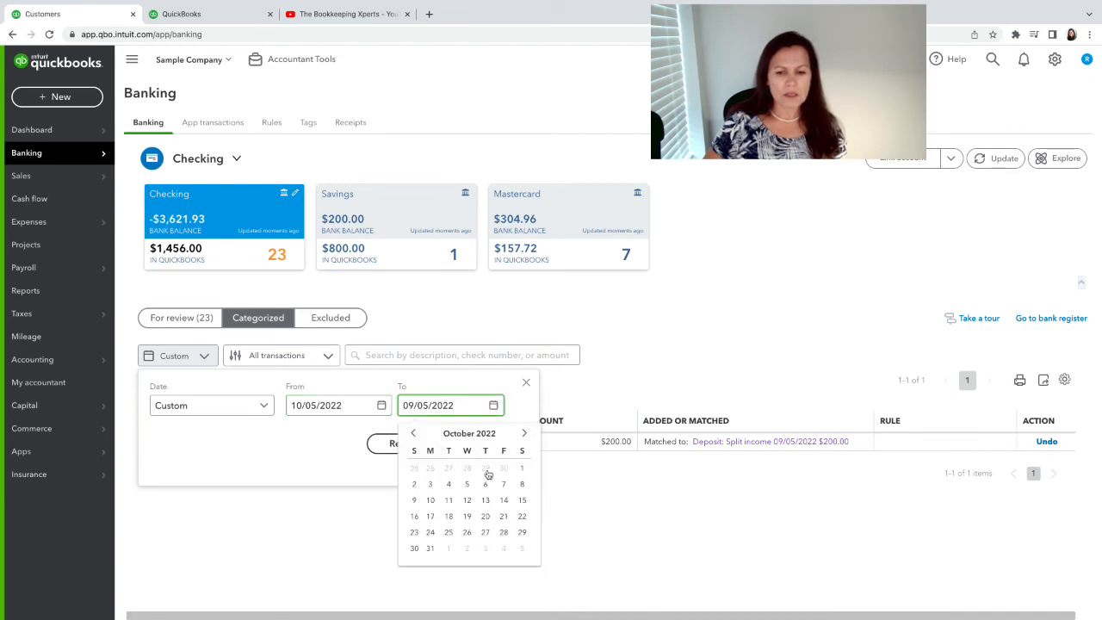
{"action": "left_click", "coordinate": [466, 483]}
{"action": "left_click", "coordinate": [487, 444]}
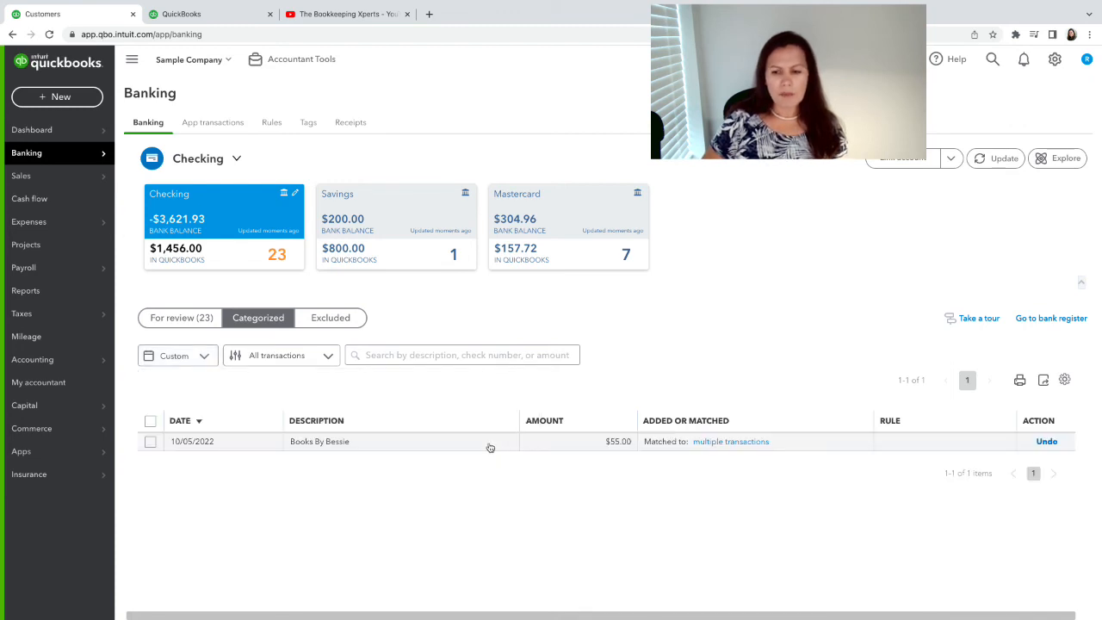
{"action": "left_click", "coordinate": [737, 442]}
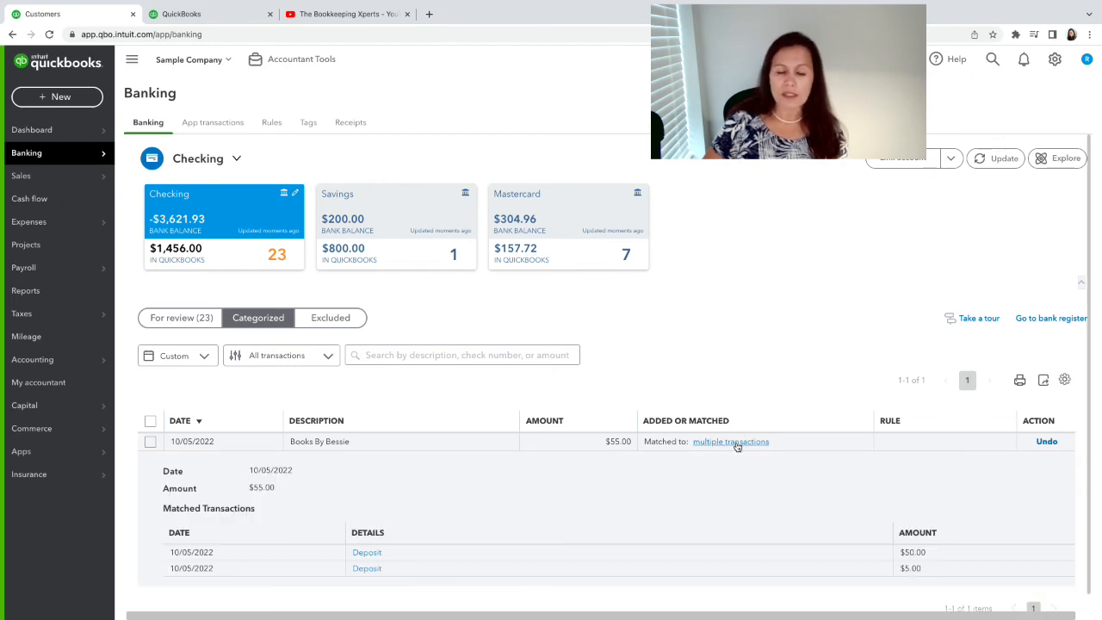
{"action": "scroll", "coordinate": [625, 508], "scroll_direction": "down", "scroll_amount": 1}
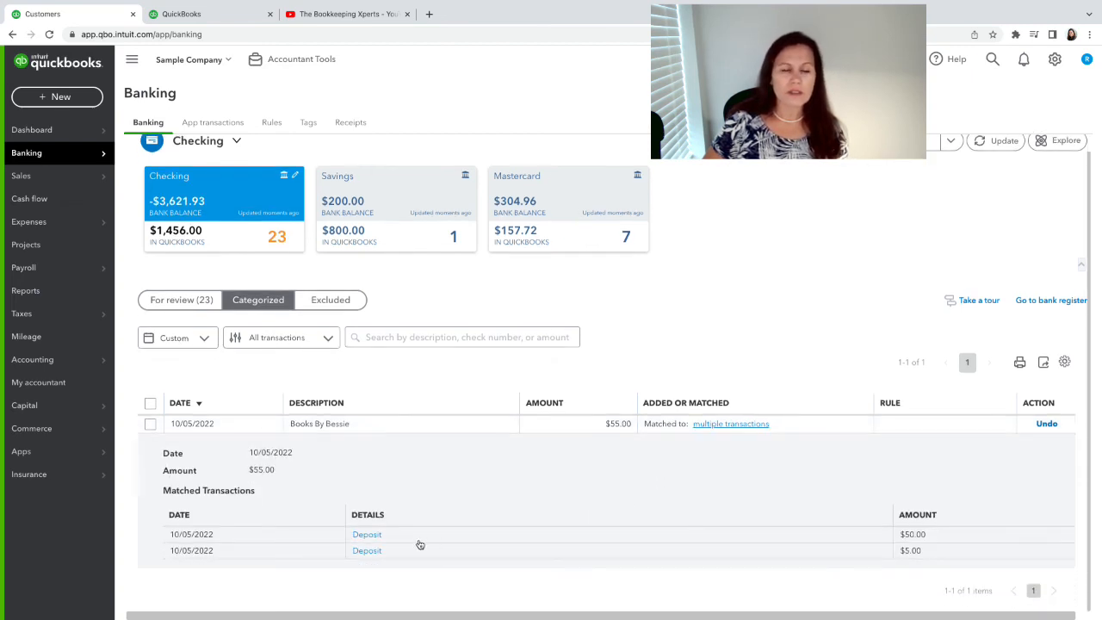